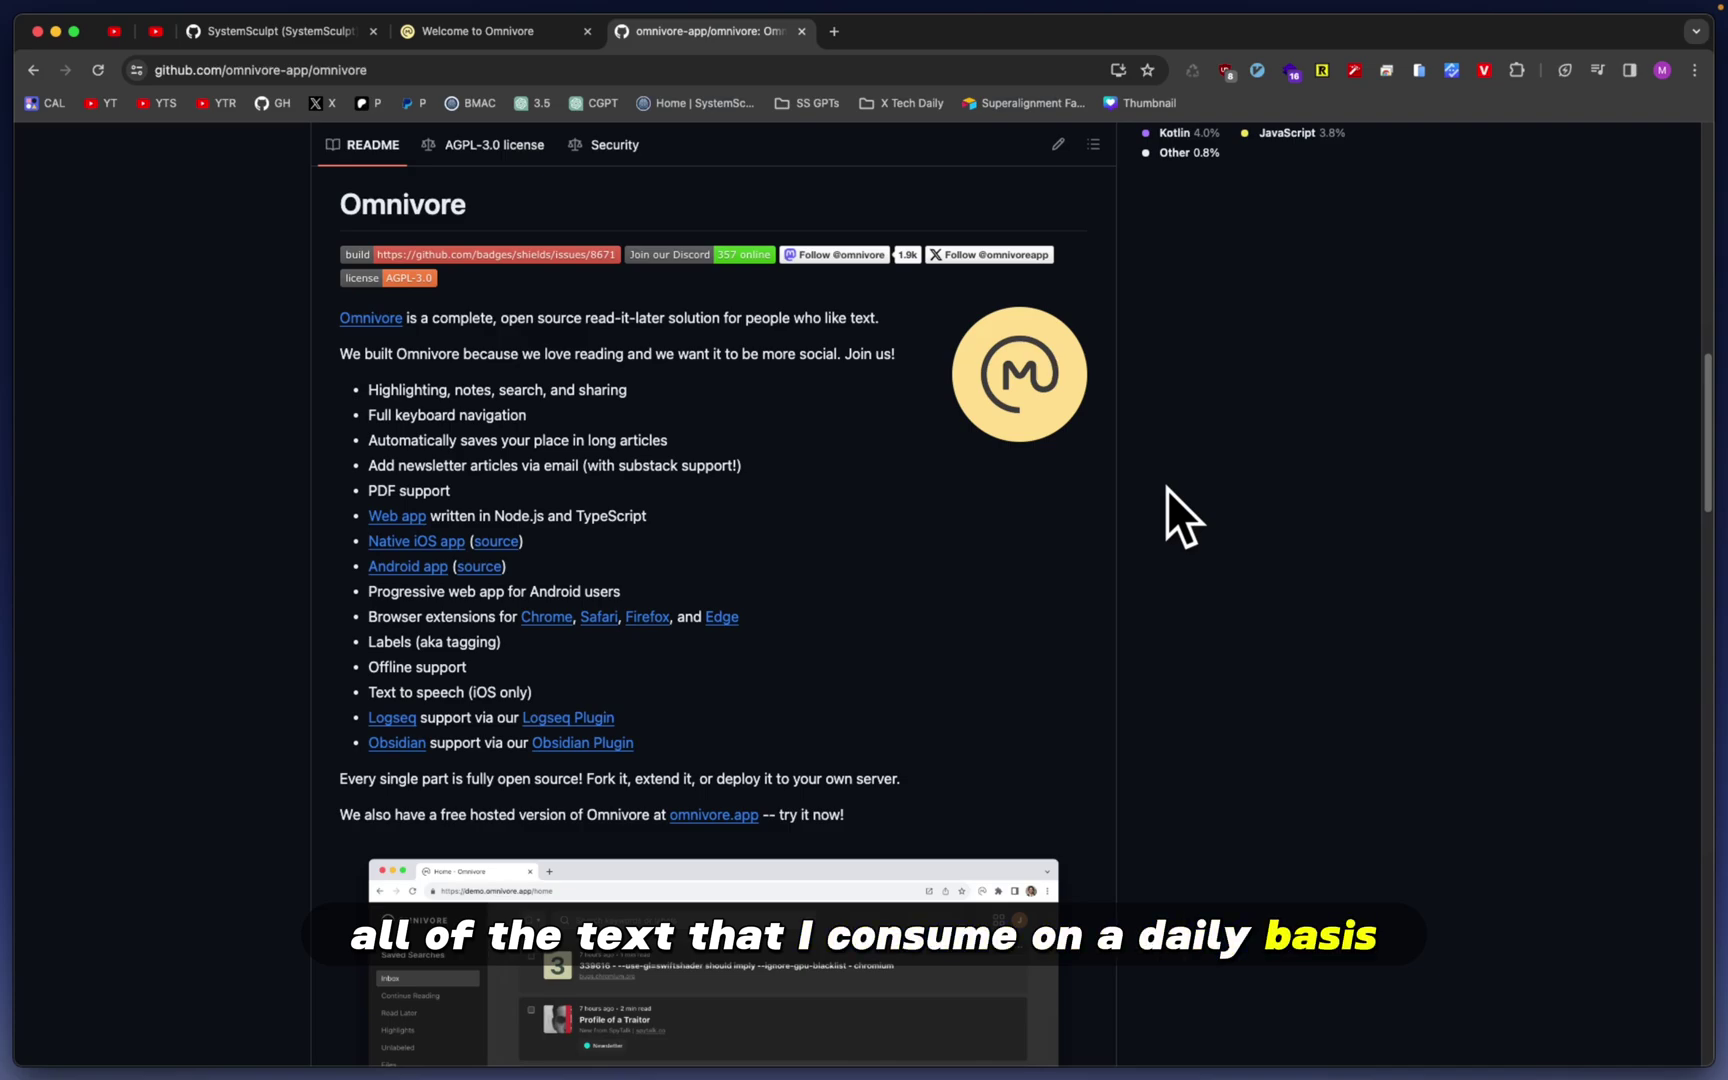
Read the Omnivore description, picking out the 'fully open source' and Obsidian plugin lines
triple_click(900, 323)
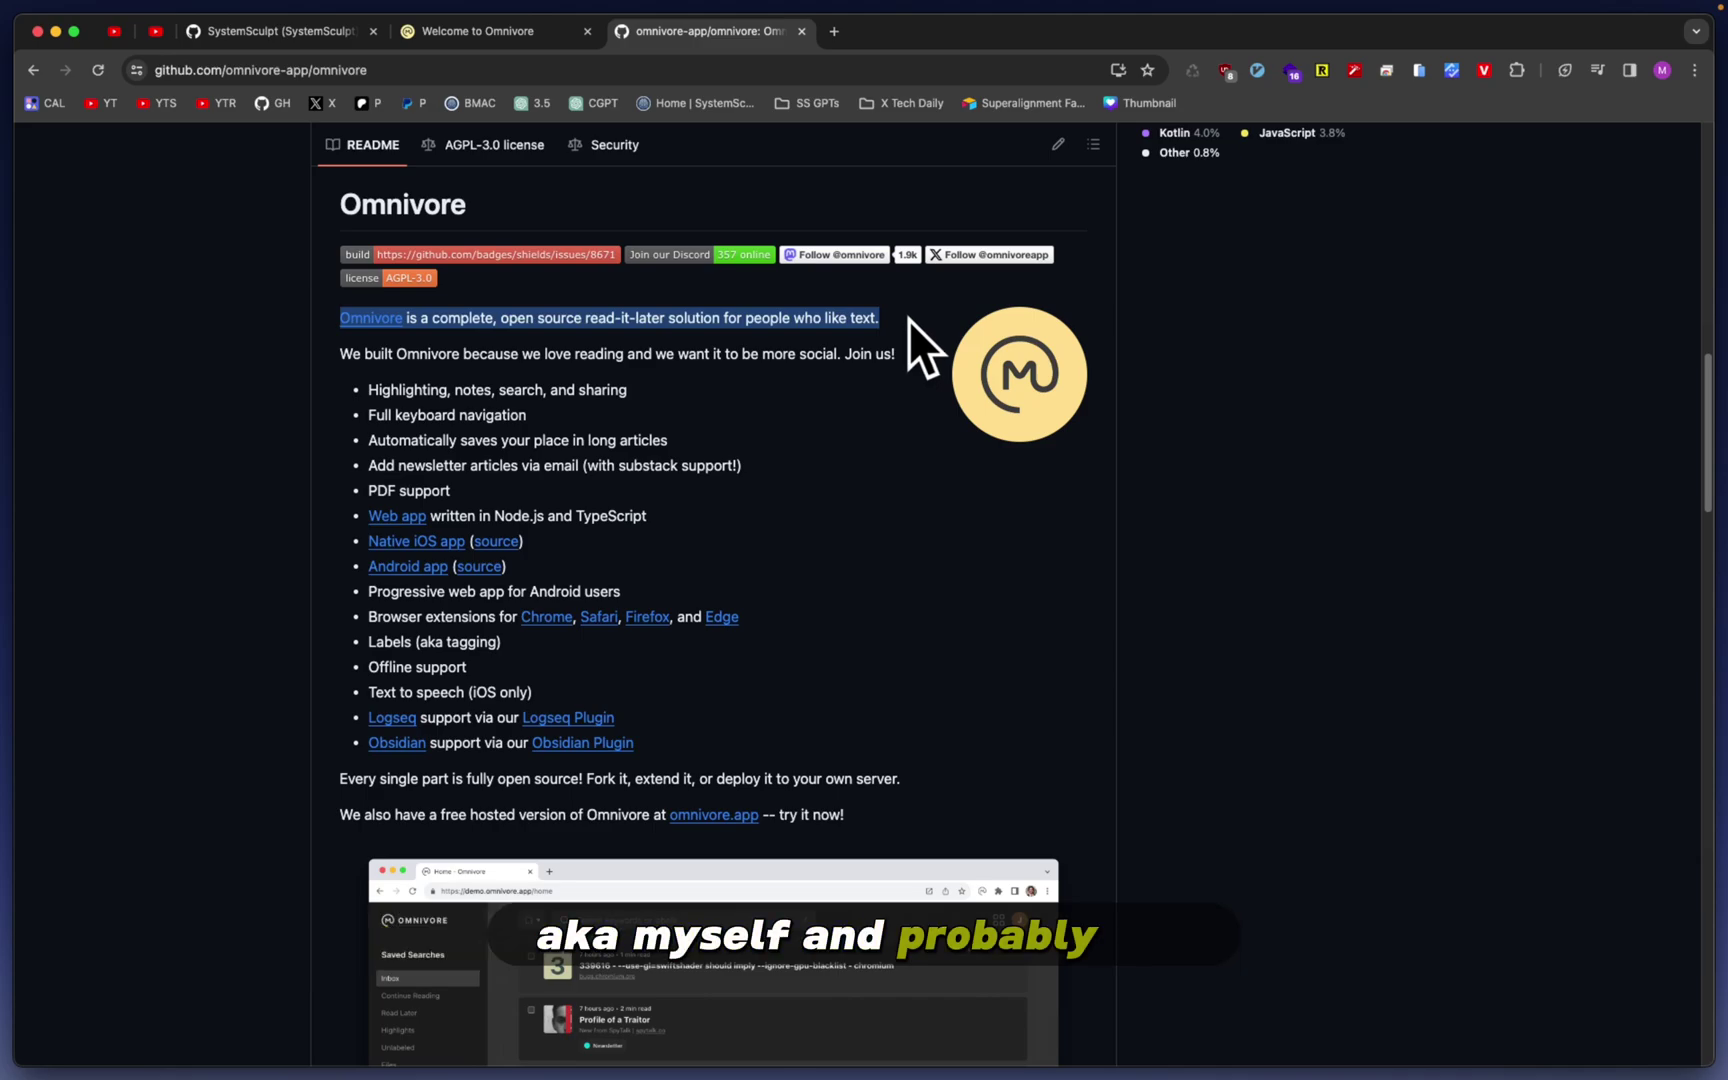
scroll(922, 345, down, 2)
drag(350, 284, 686, 583)
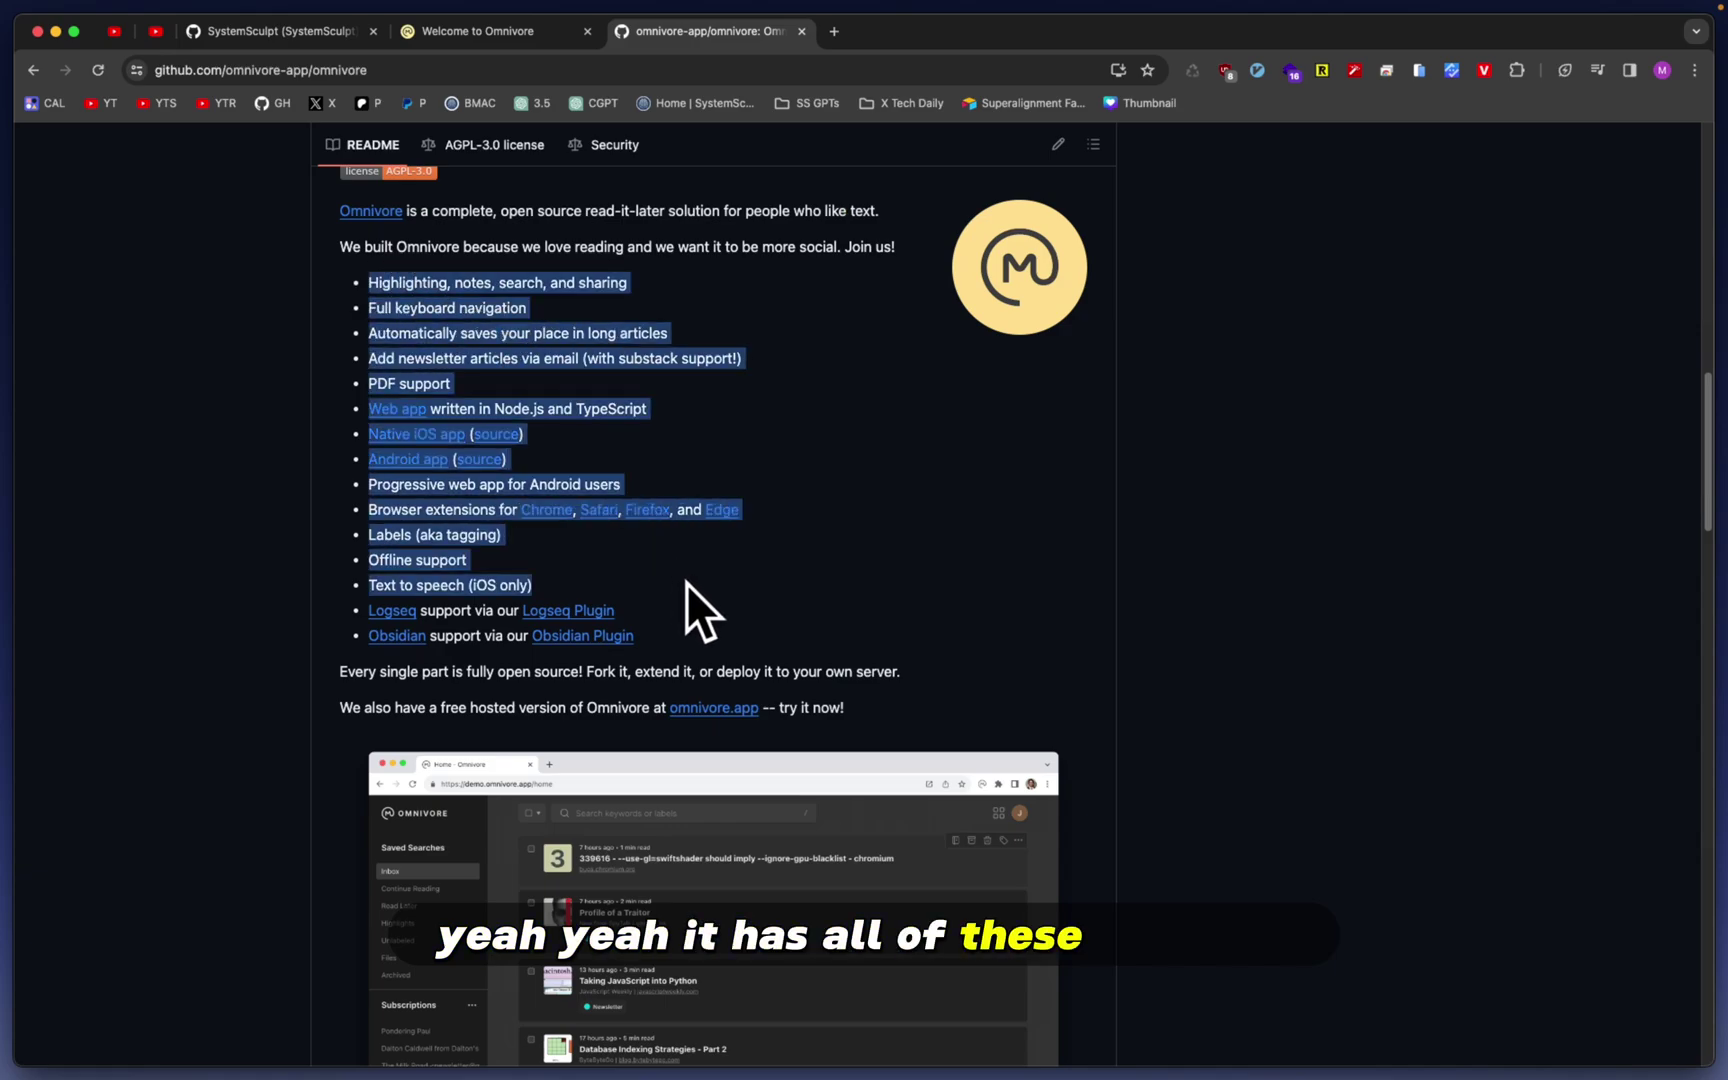
click(686, 583)
triple_click(660, 643)
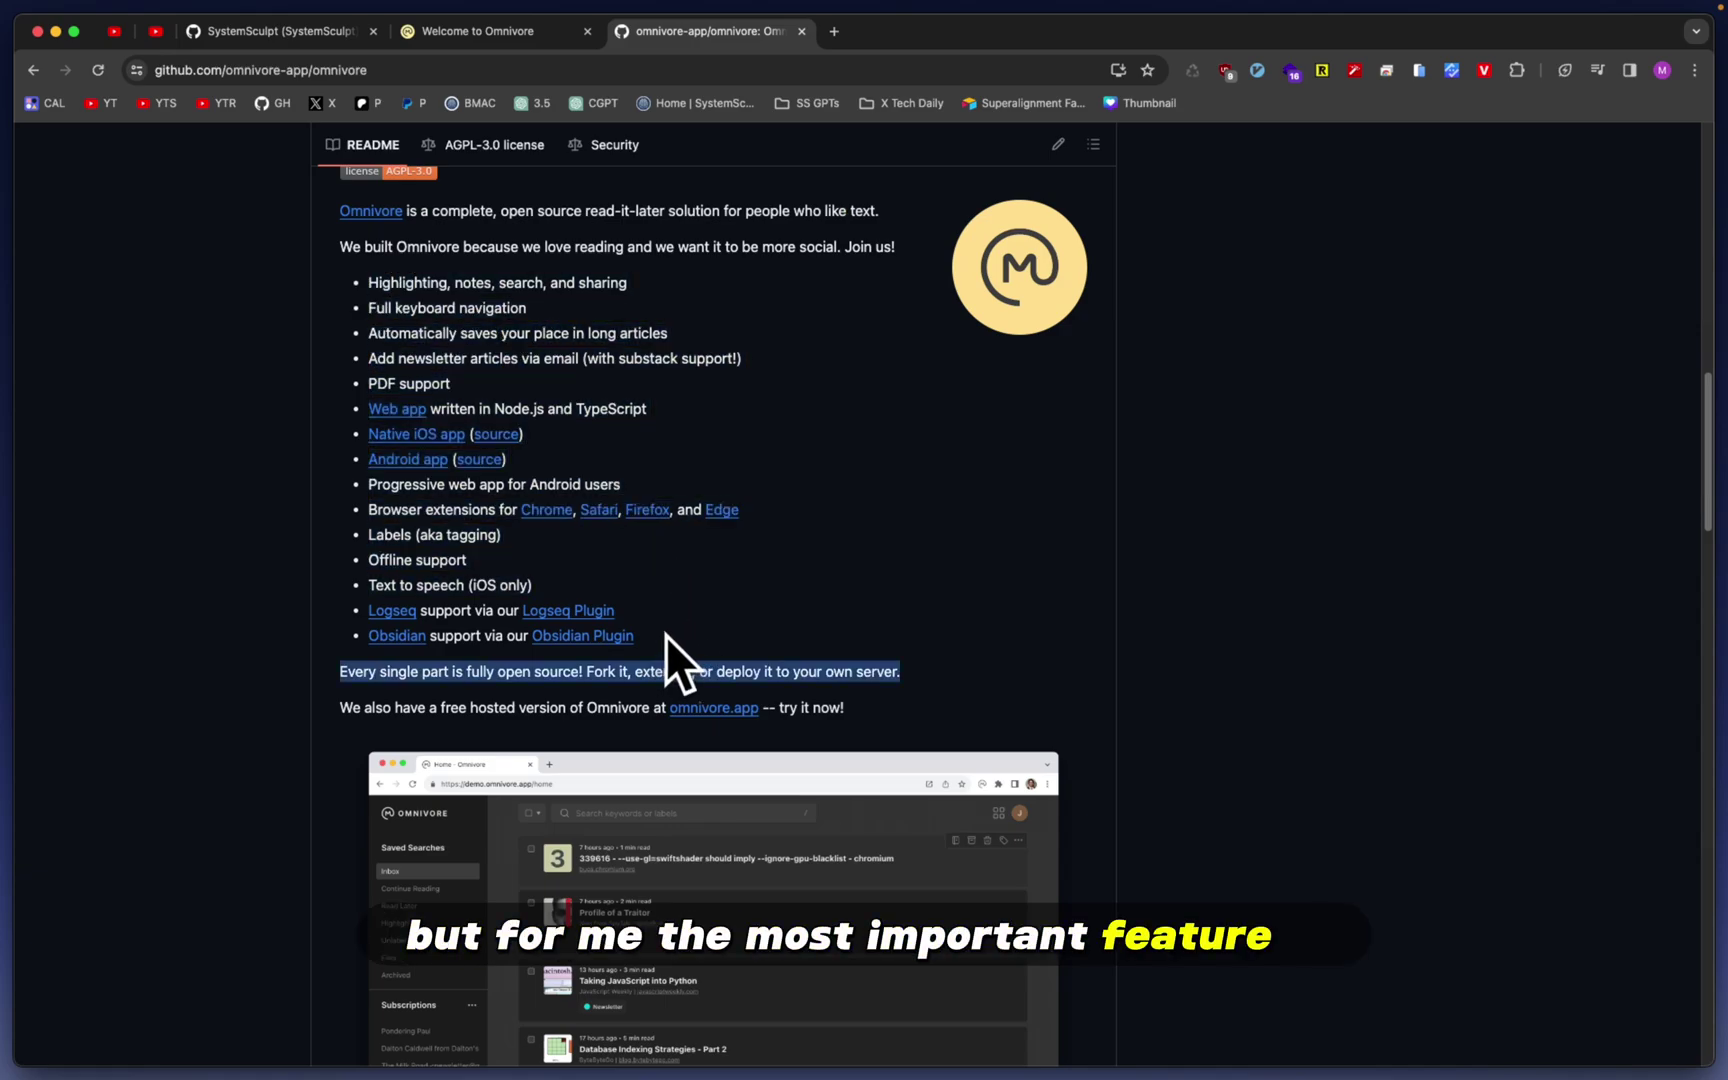
triple_click(666, 632)
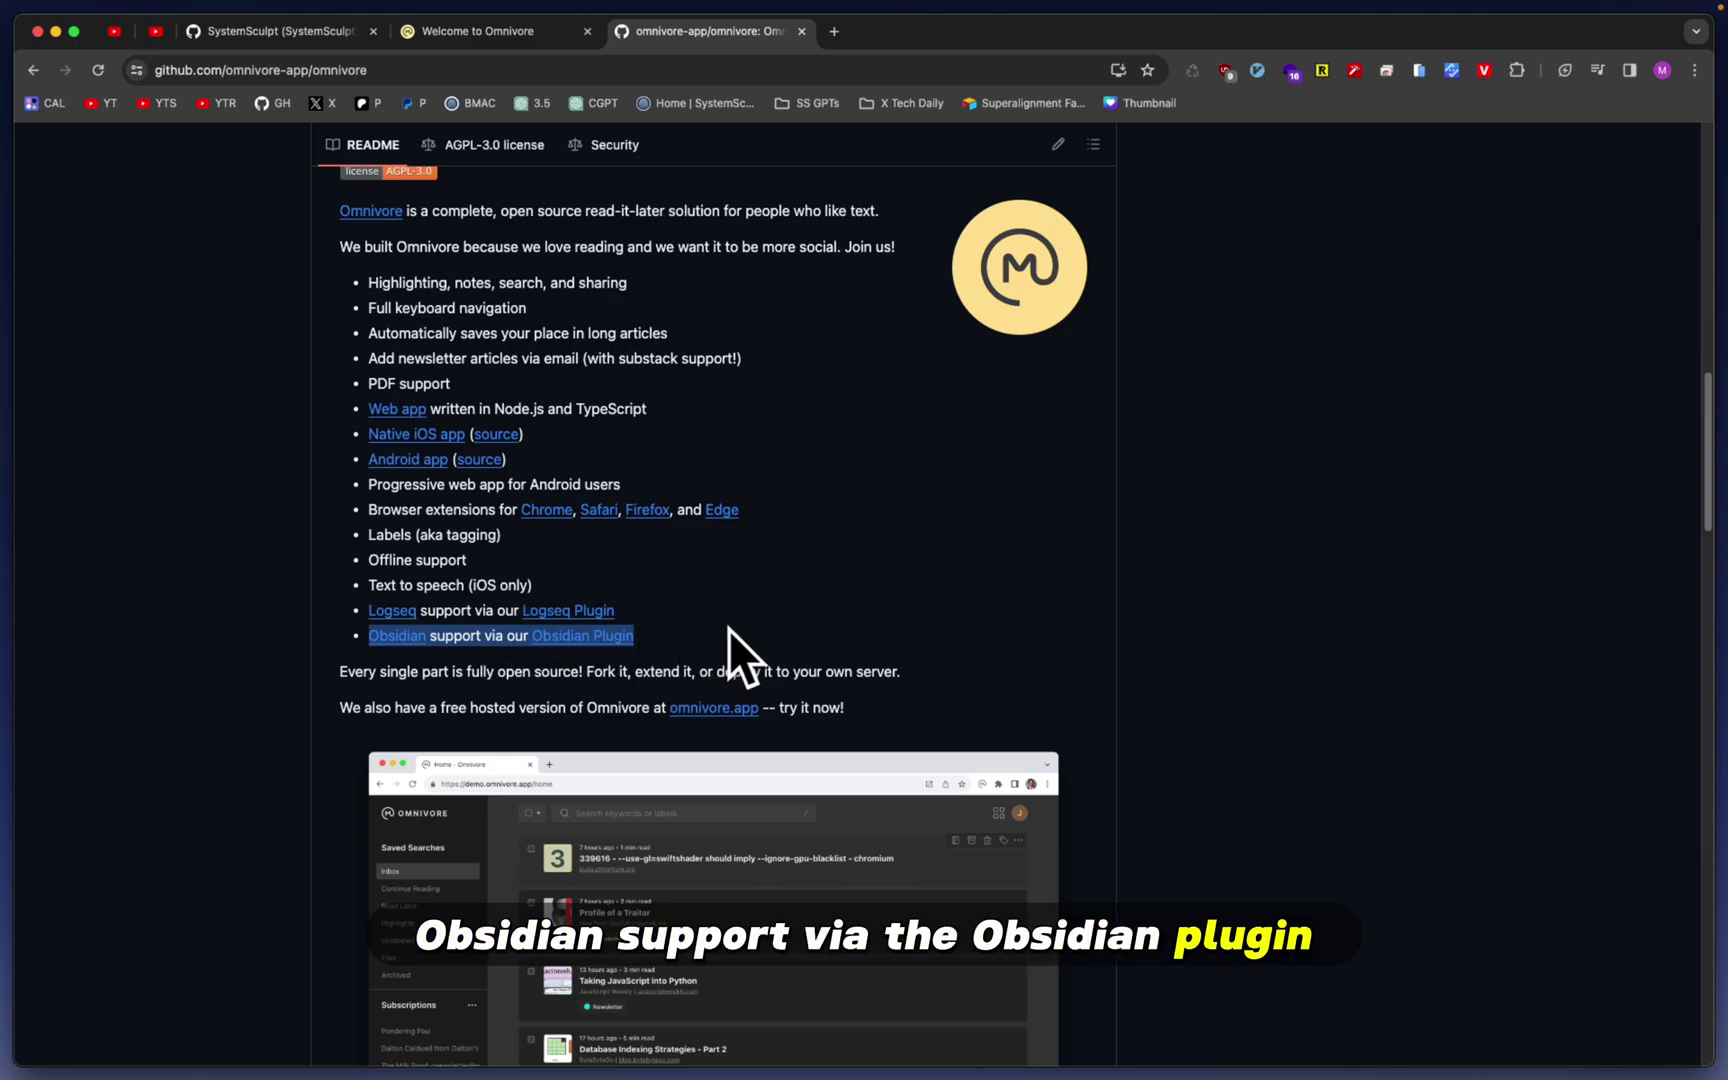
scroll(949, 300, down, 7)
click(949, 300)
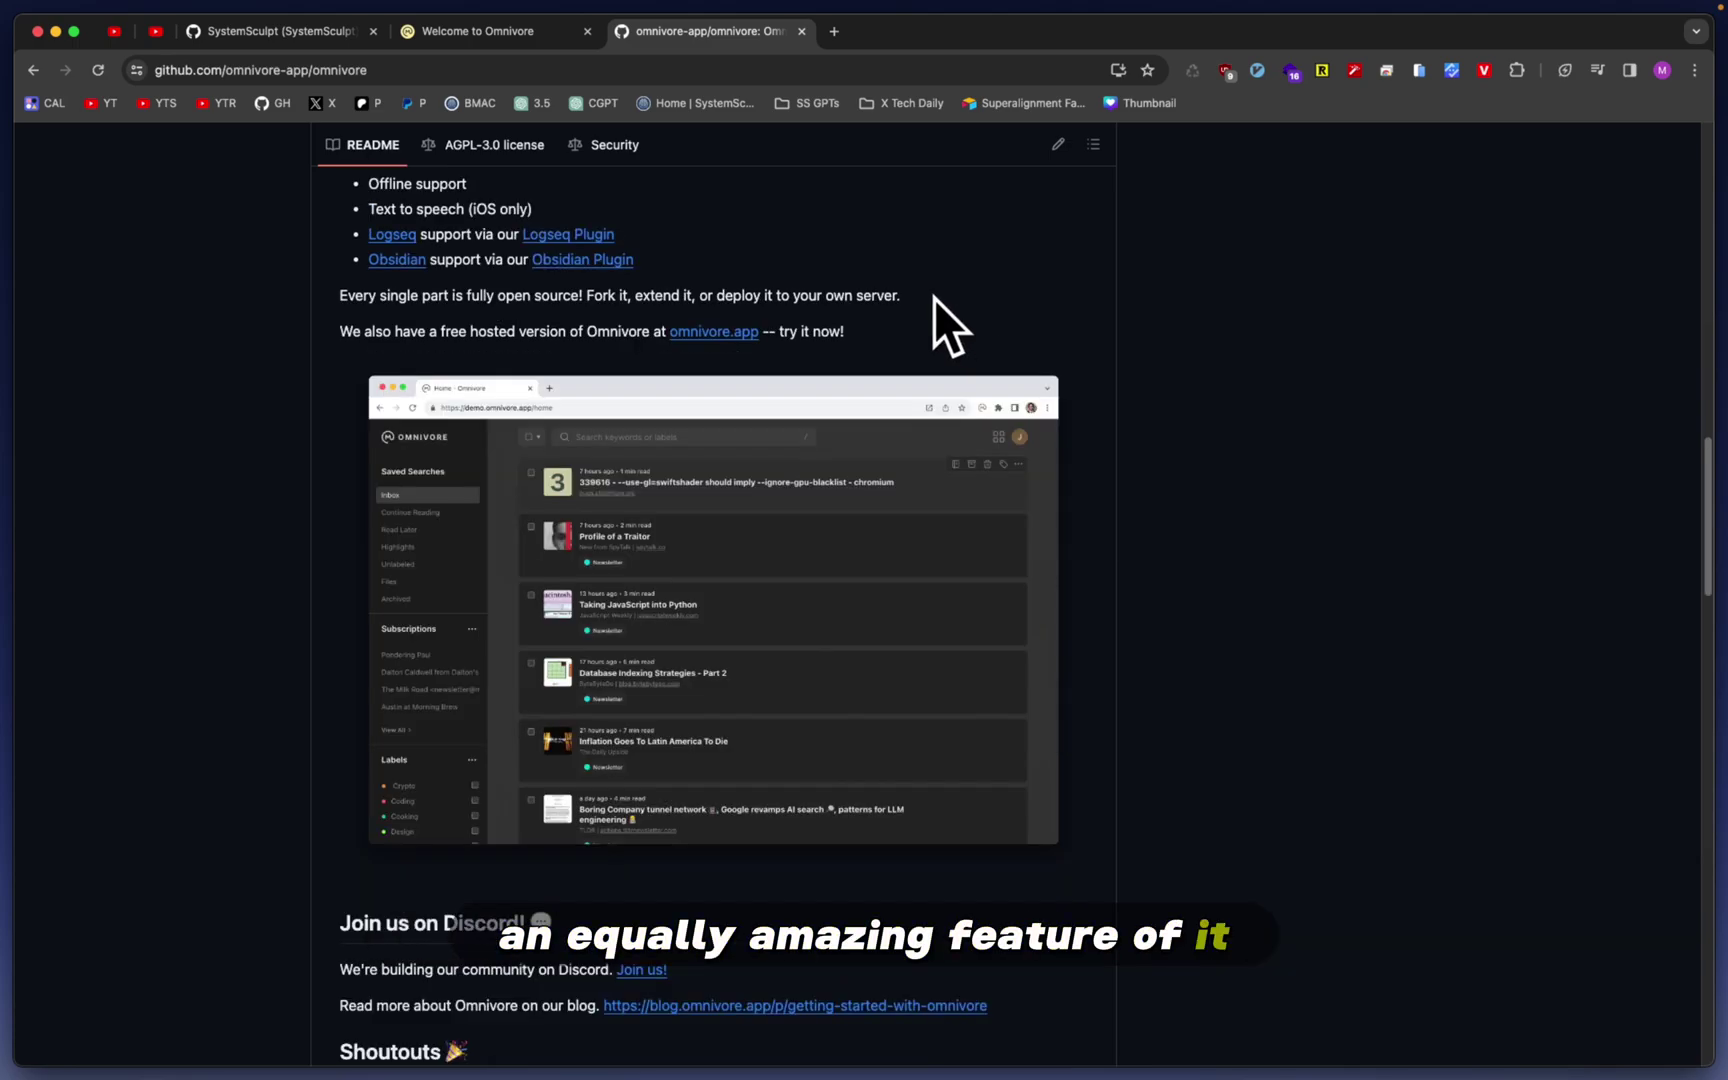
drag(498, 296, 579, 296)
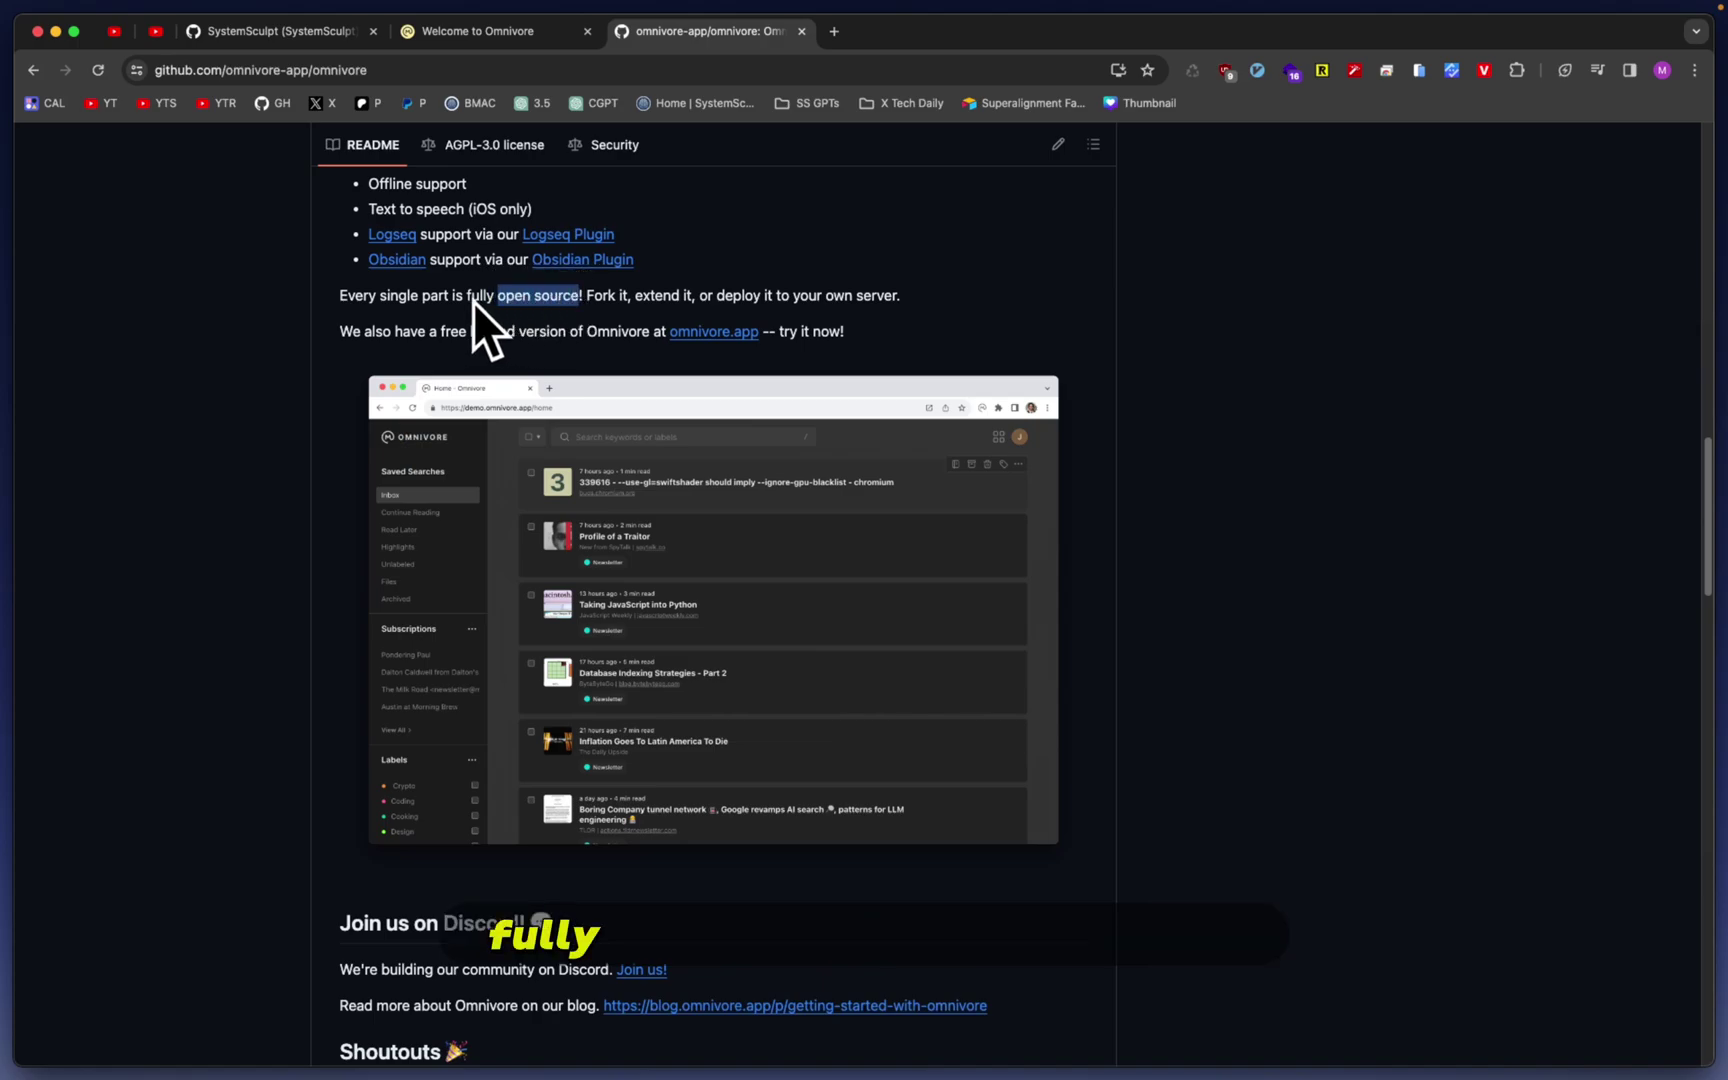
drag(466, 296, 579, 296)
click(579, 294)
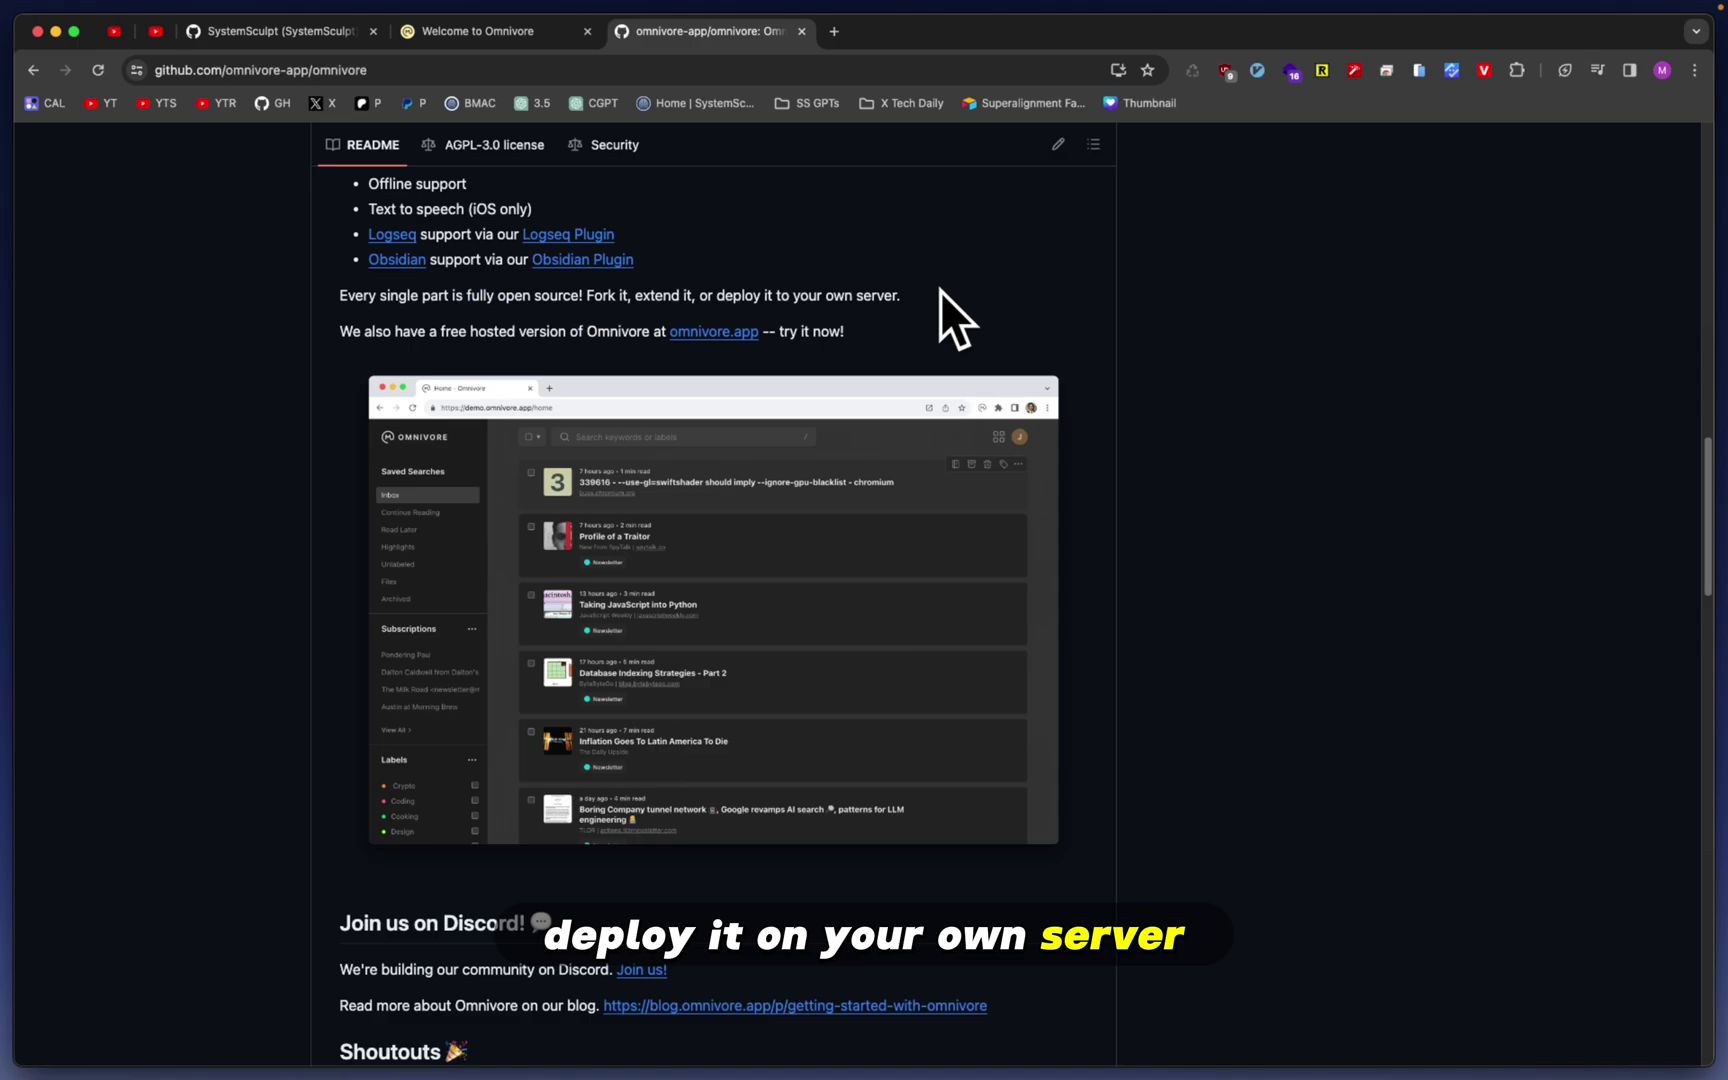
Go from the Omnivore welcome tab through the about page to the signed-in, empty Inbox
key(ctrl+shift+Tab)
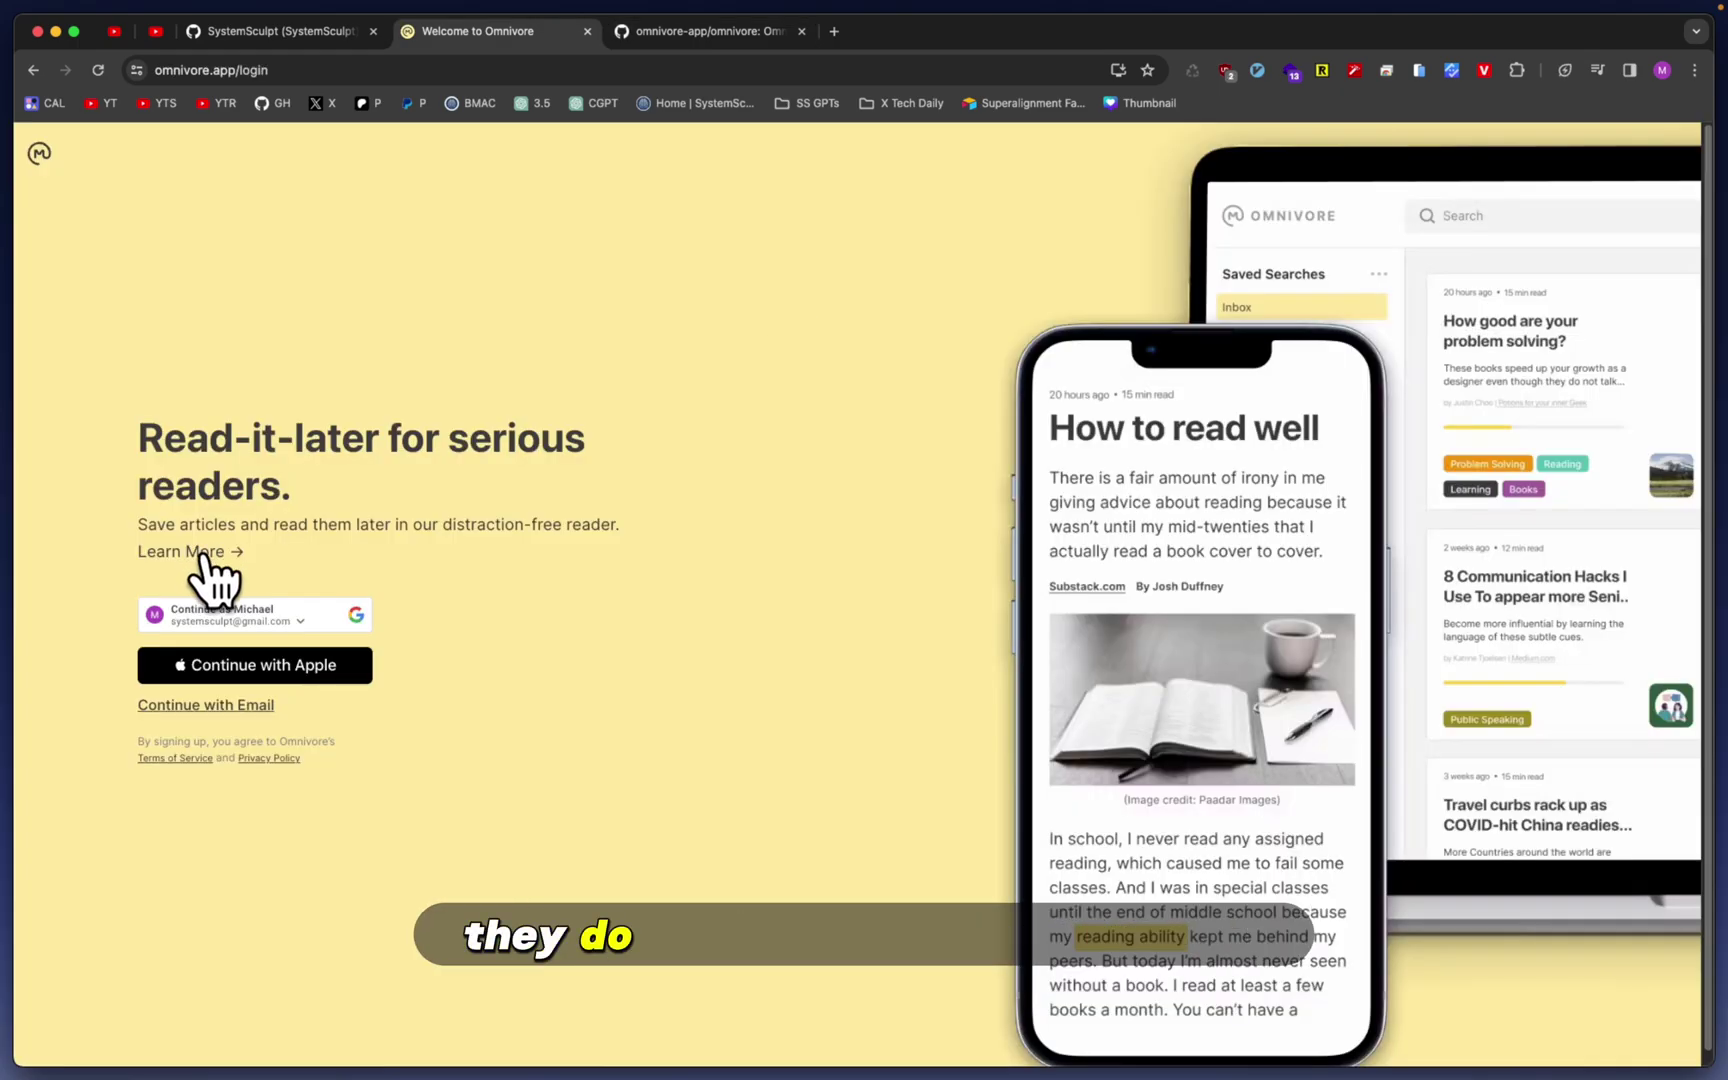
click(188, 551)
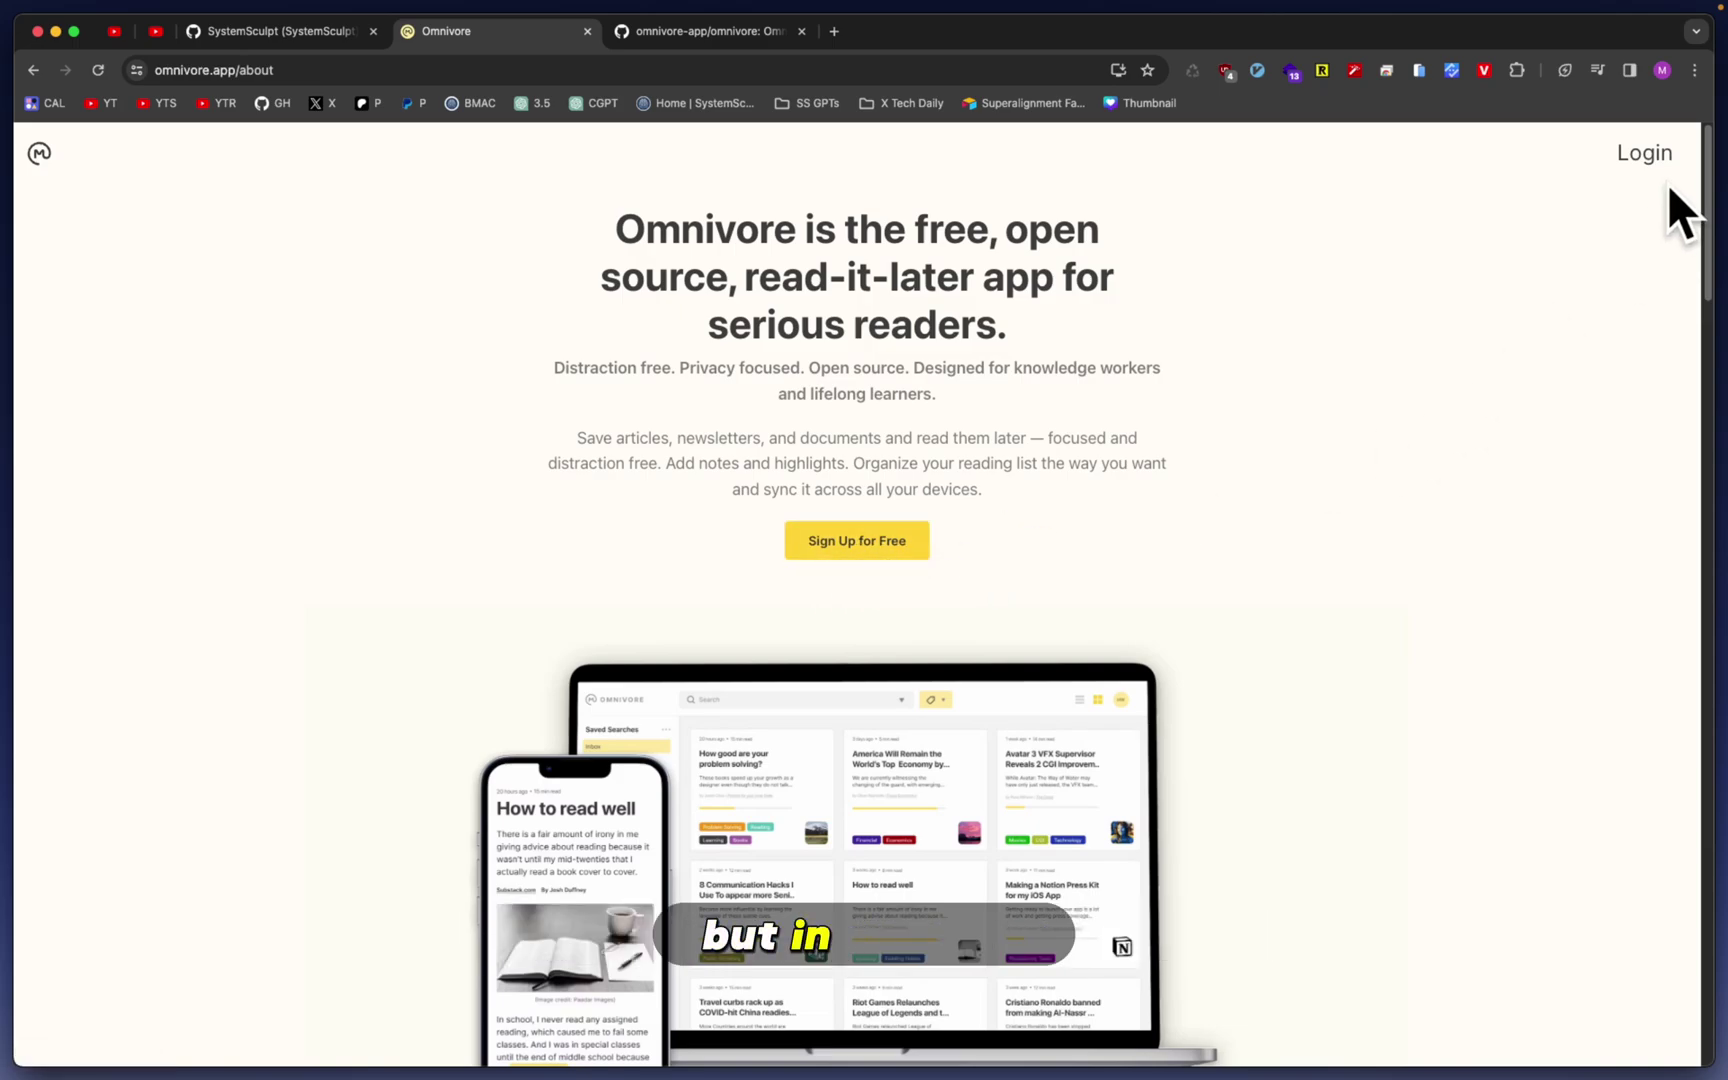
click(1660, 155)
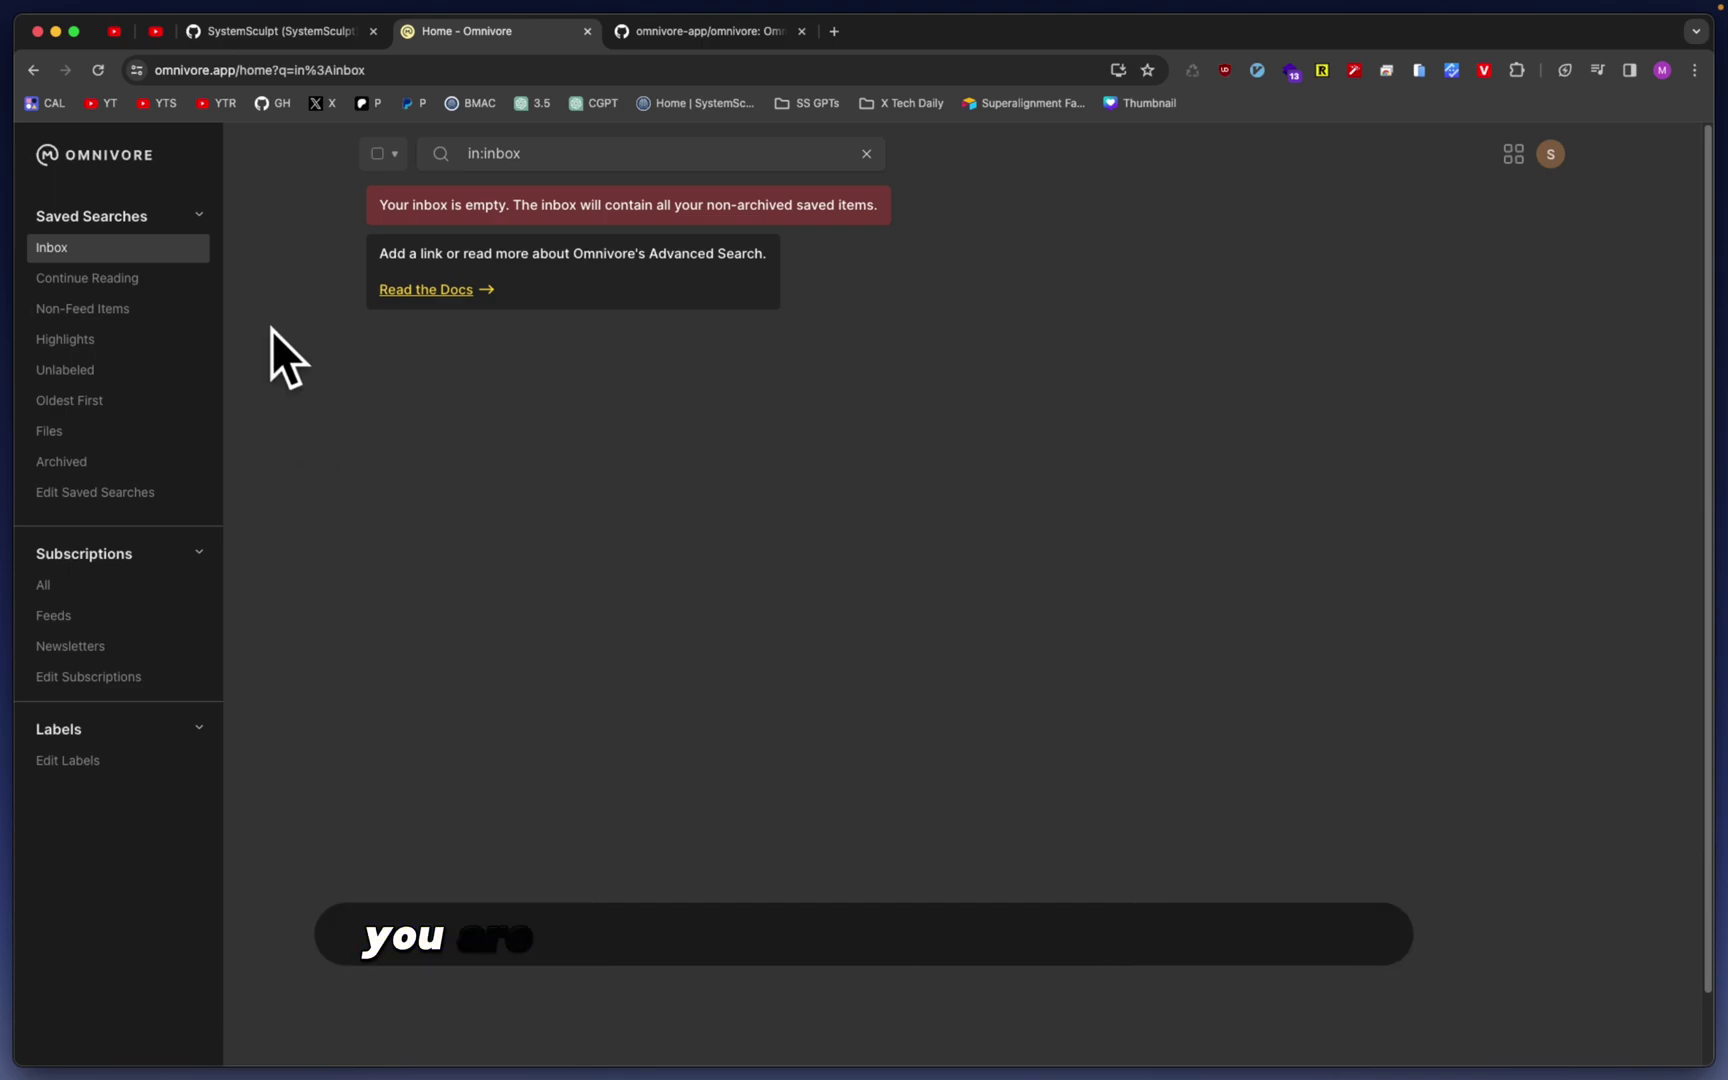
drag(285, 818, 39, 193)
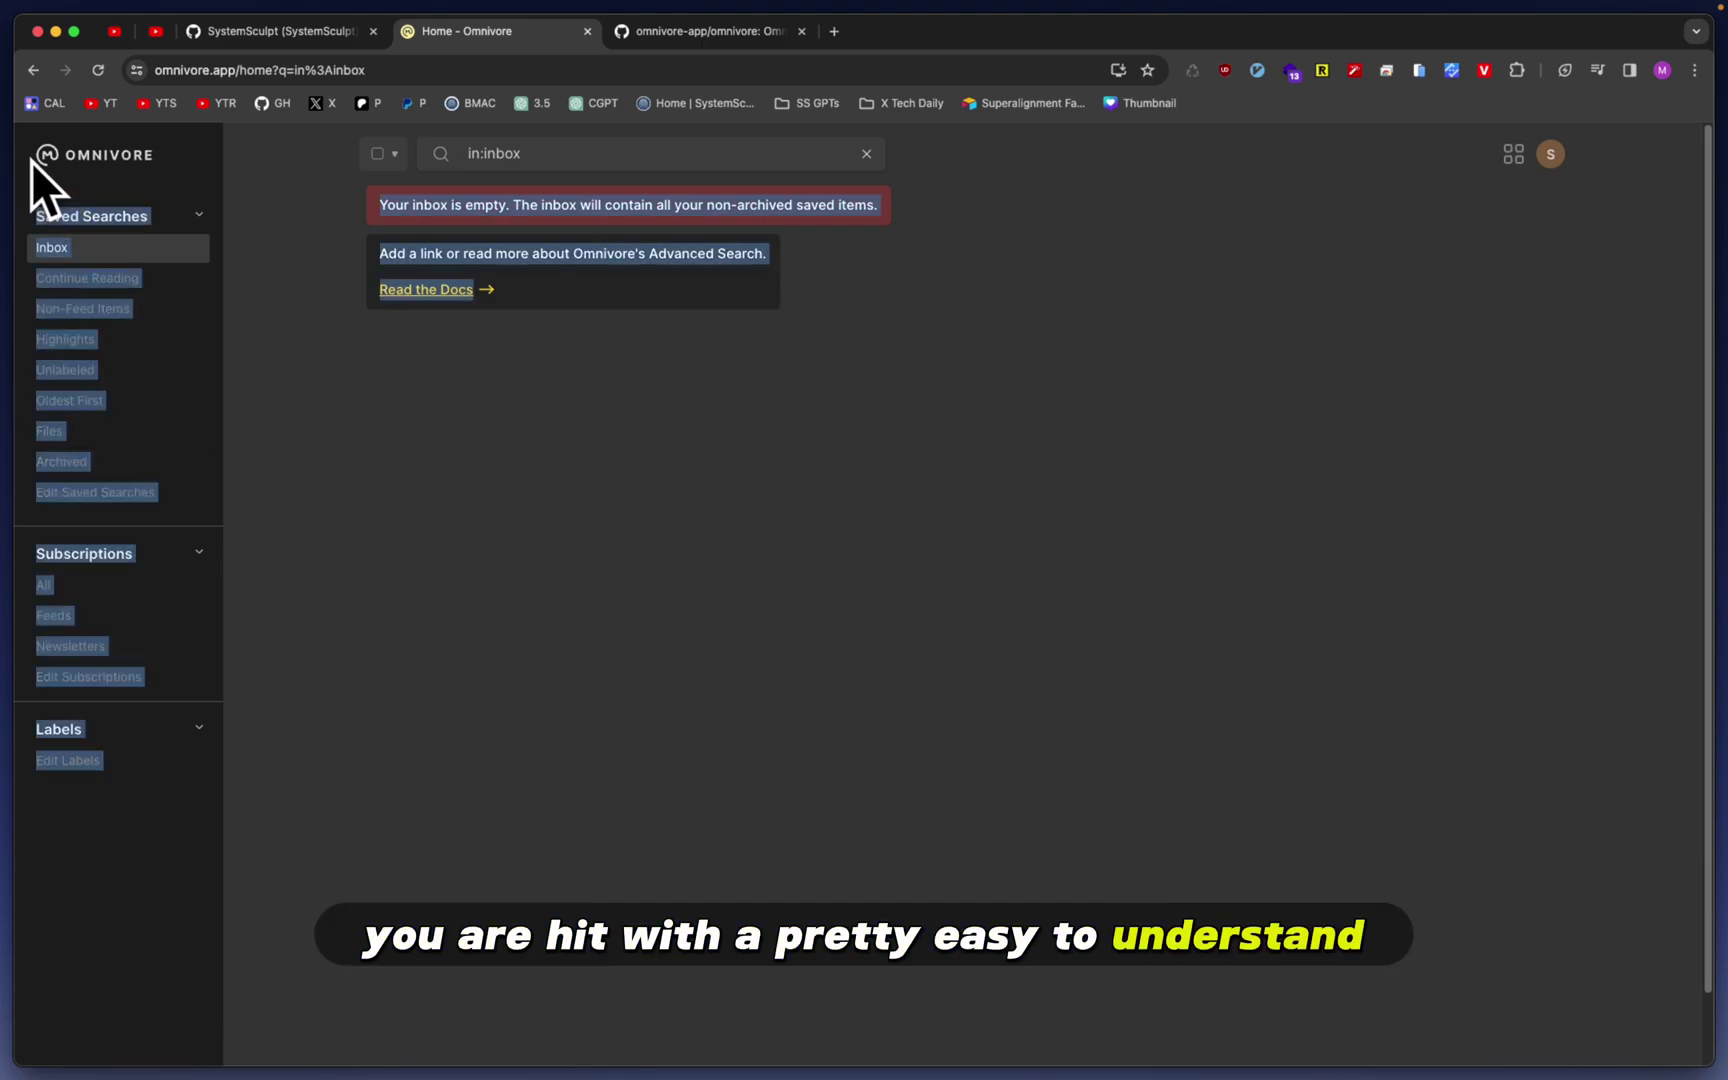
click(271, 405)
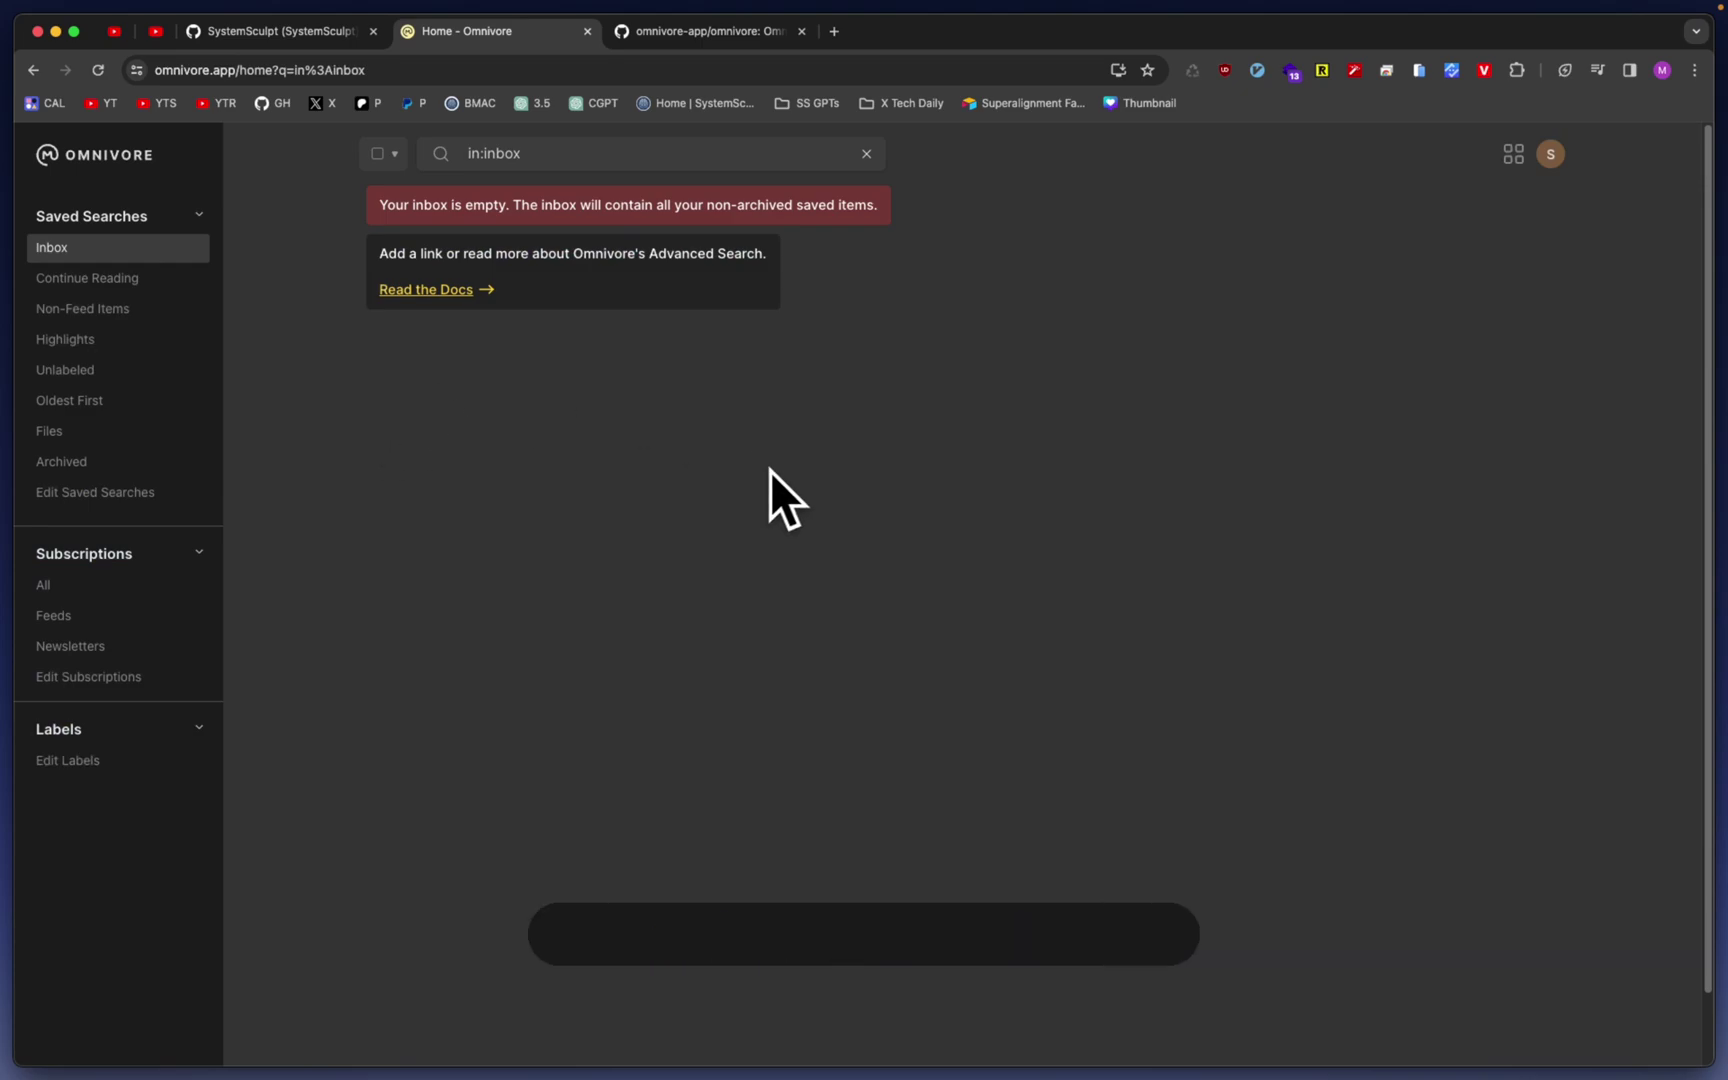
Install the Omnivore extension from the Chrome Web Store via the account menu's Install page
click(1552, 155)
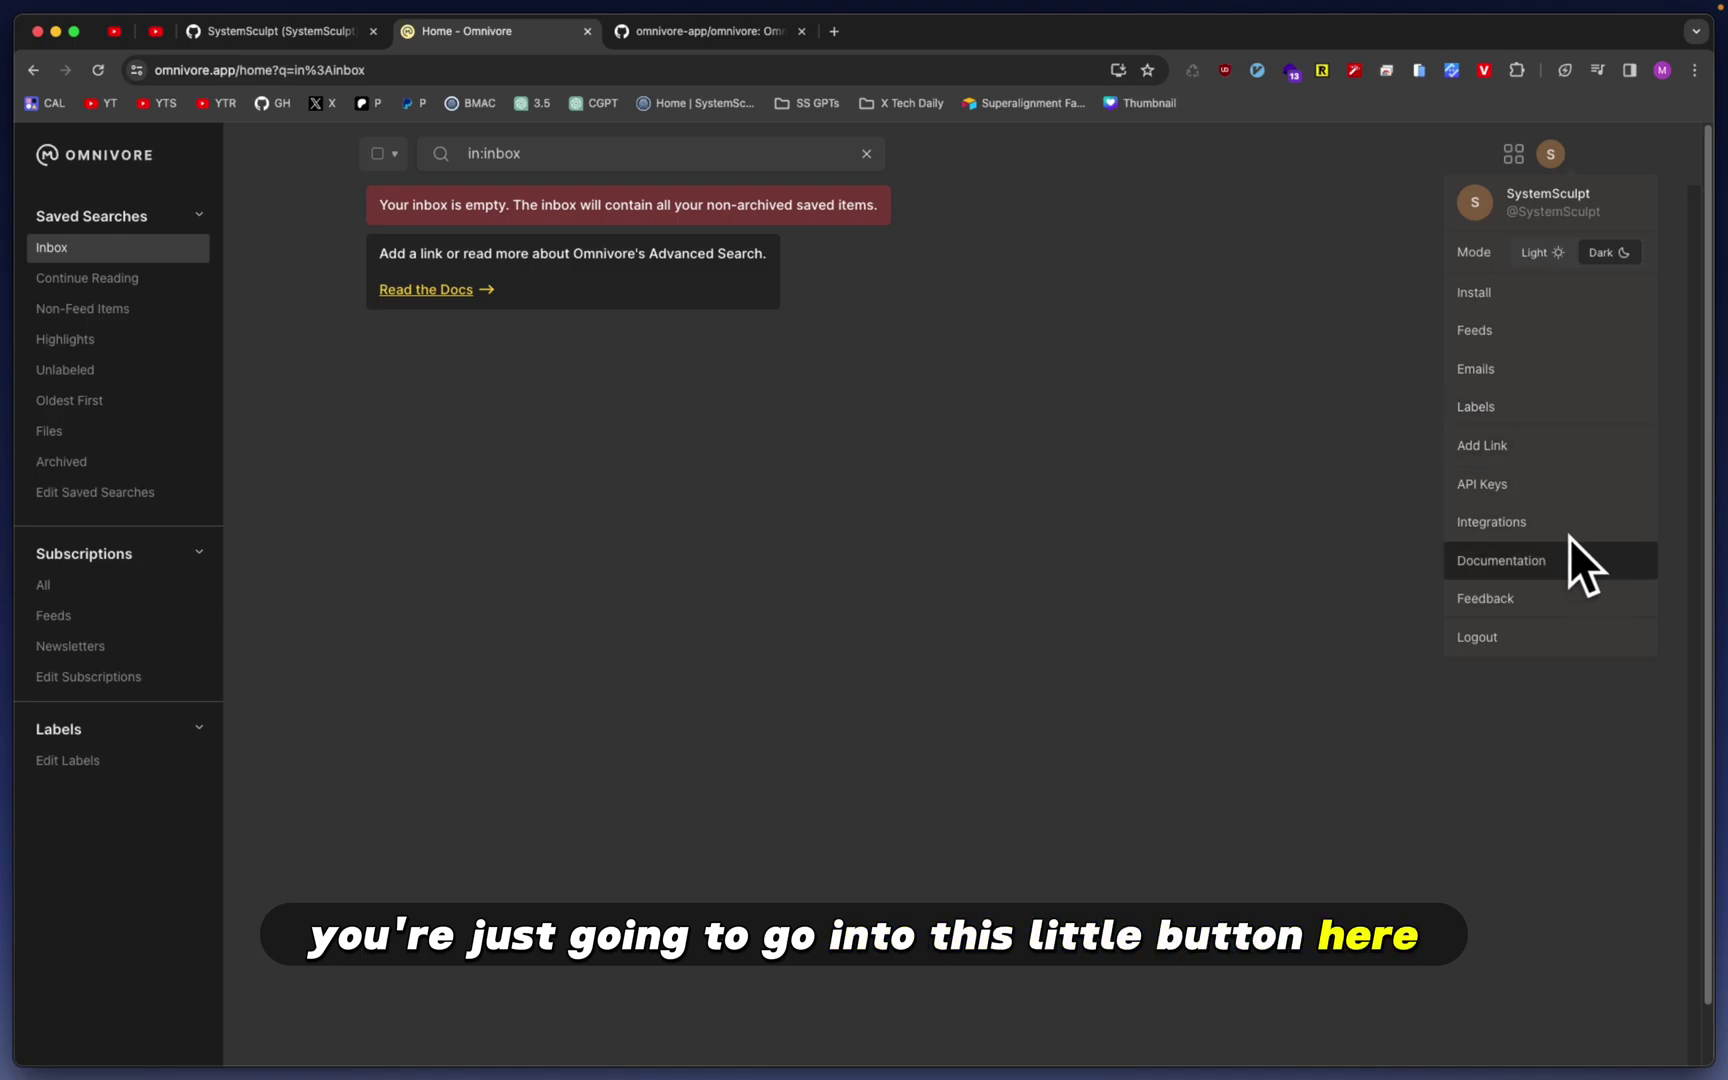
click(1554, 292)
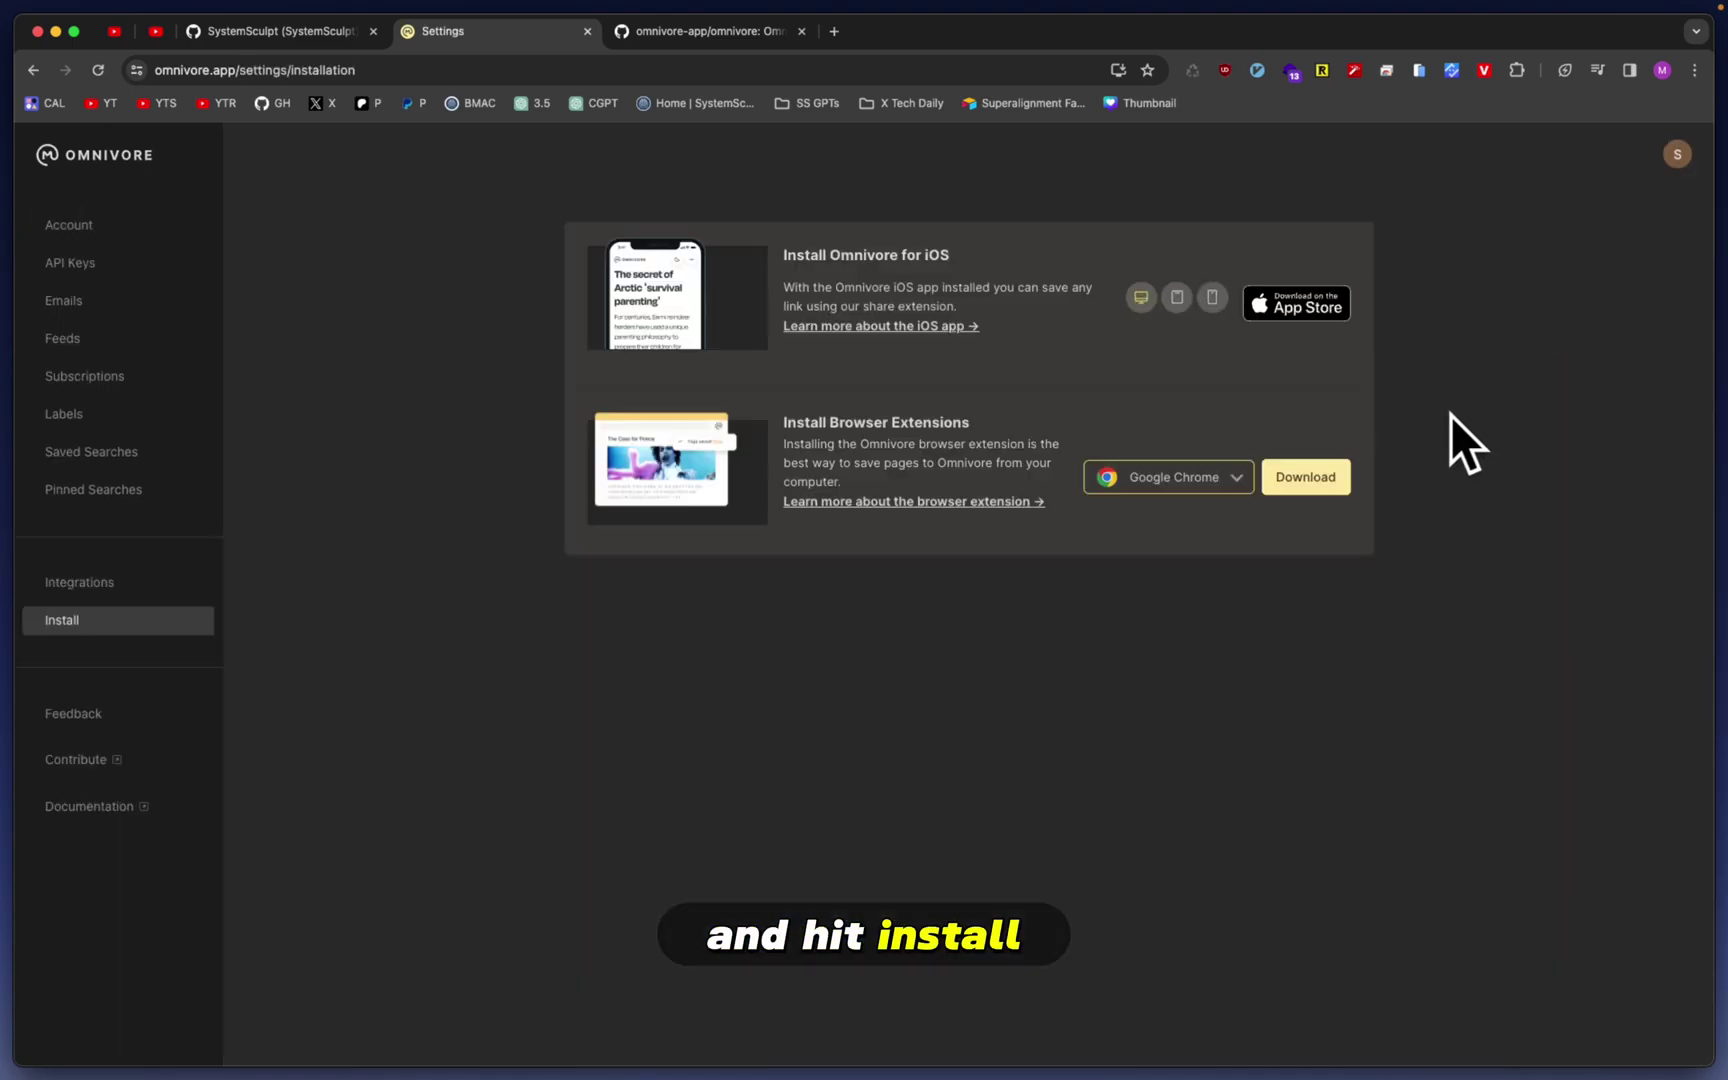
click(1316, 490)
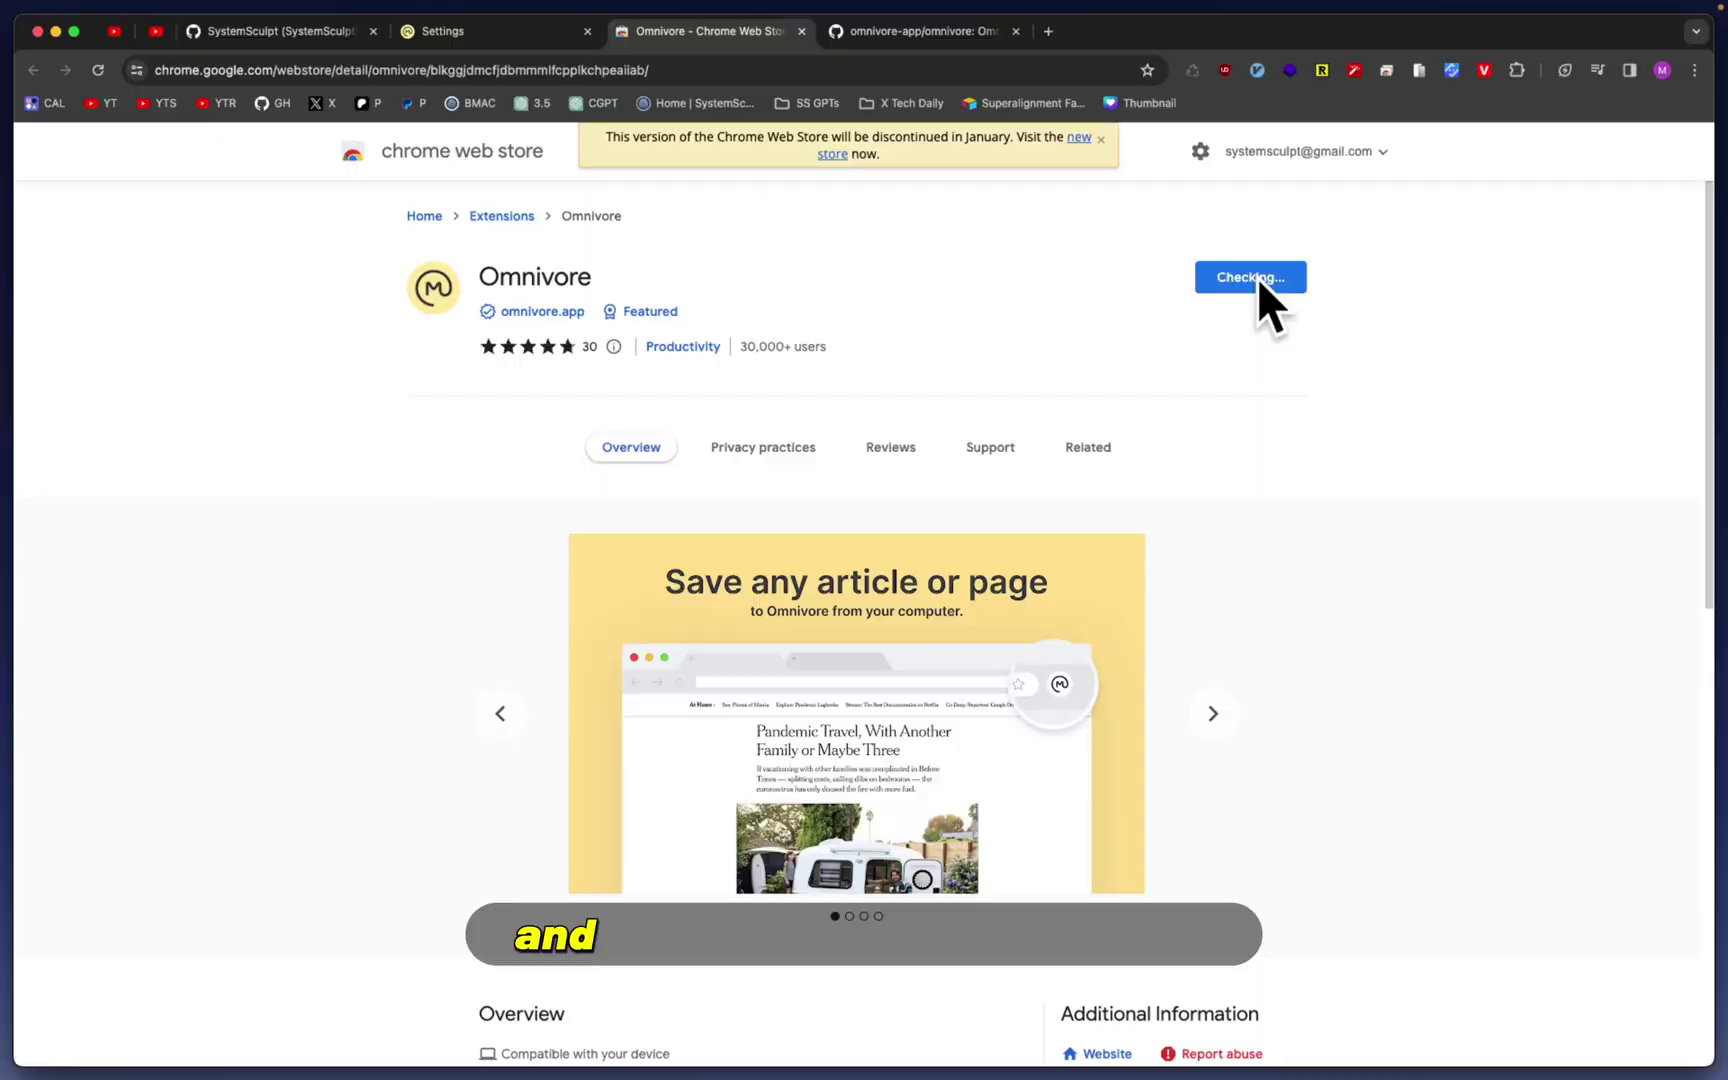
click(1250, 277)
click(1010, 594)
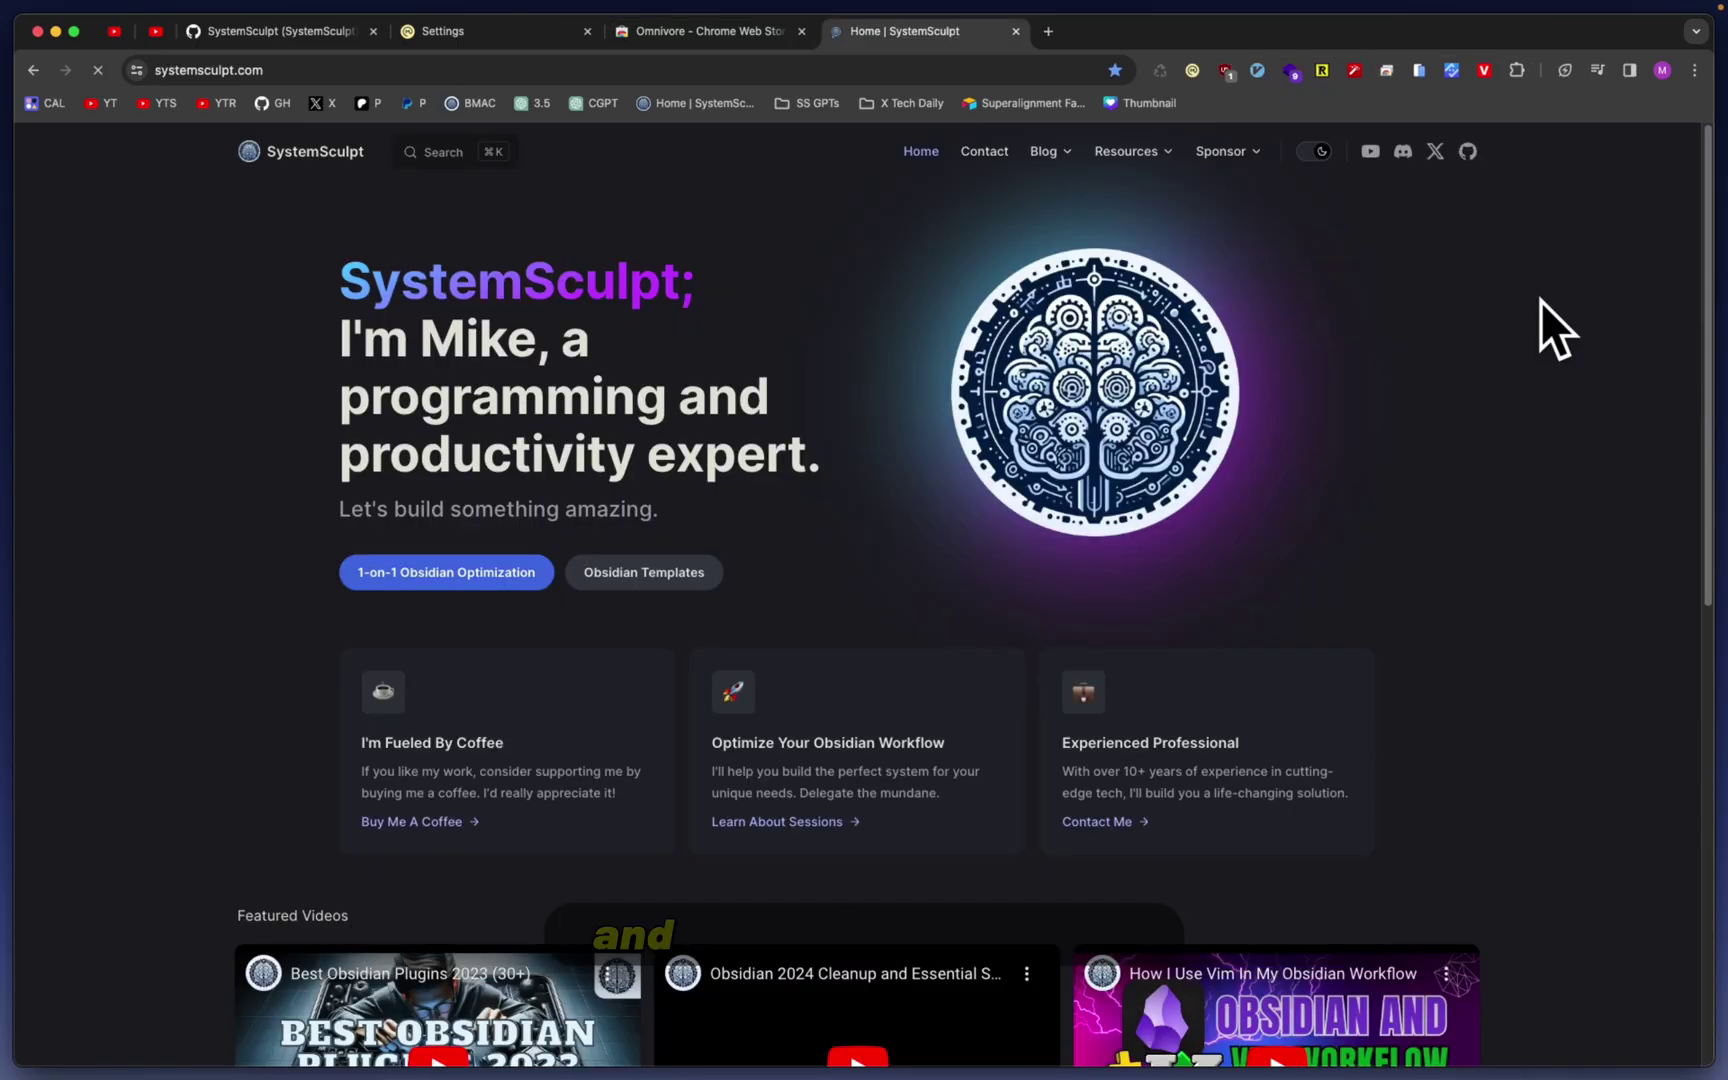
Open the 'Local Obsidian AI Title Generation + New Best Local Model' blog article
scroll(1540, 300, down, 10)
scroll(1540, 300, up, 10)
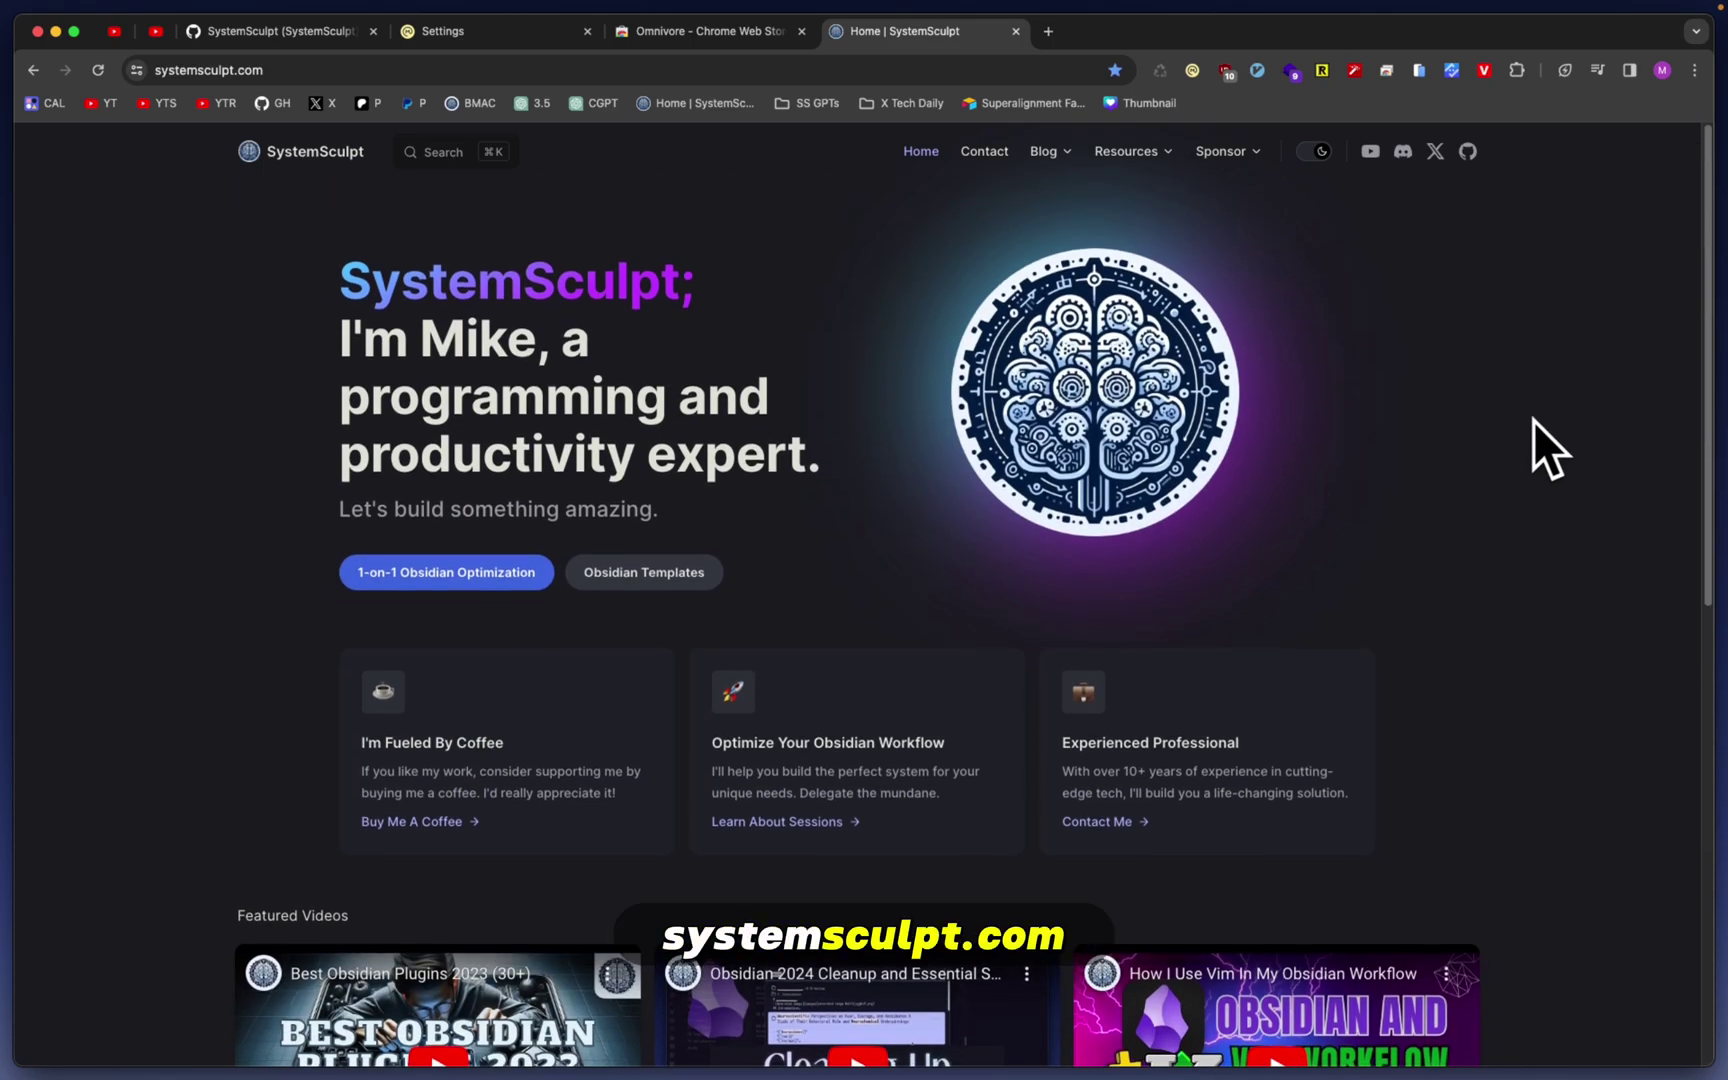
scroll(1534, 420, down, 10)
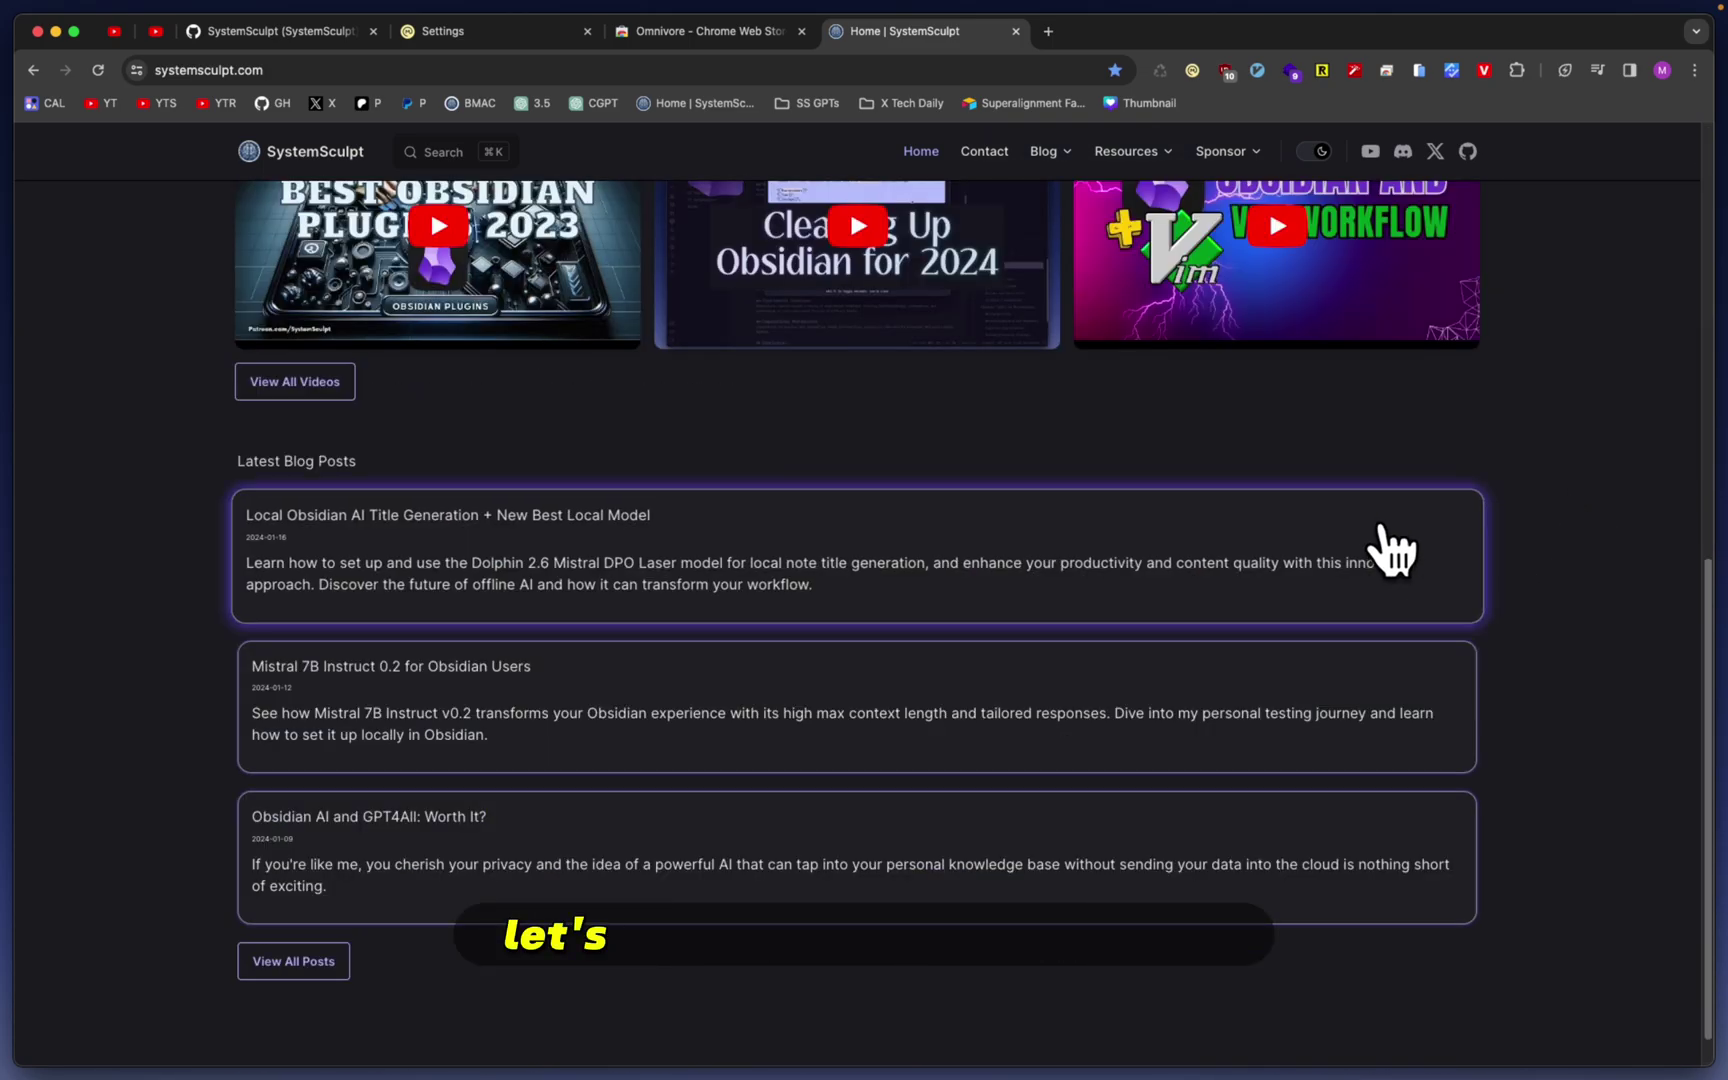
click(950, 540)
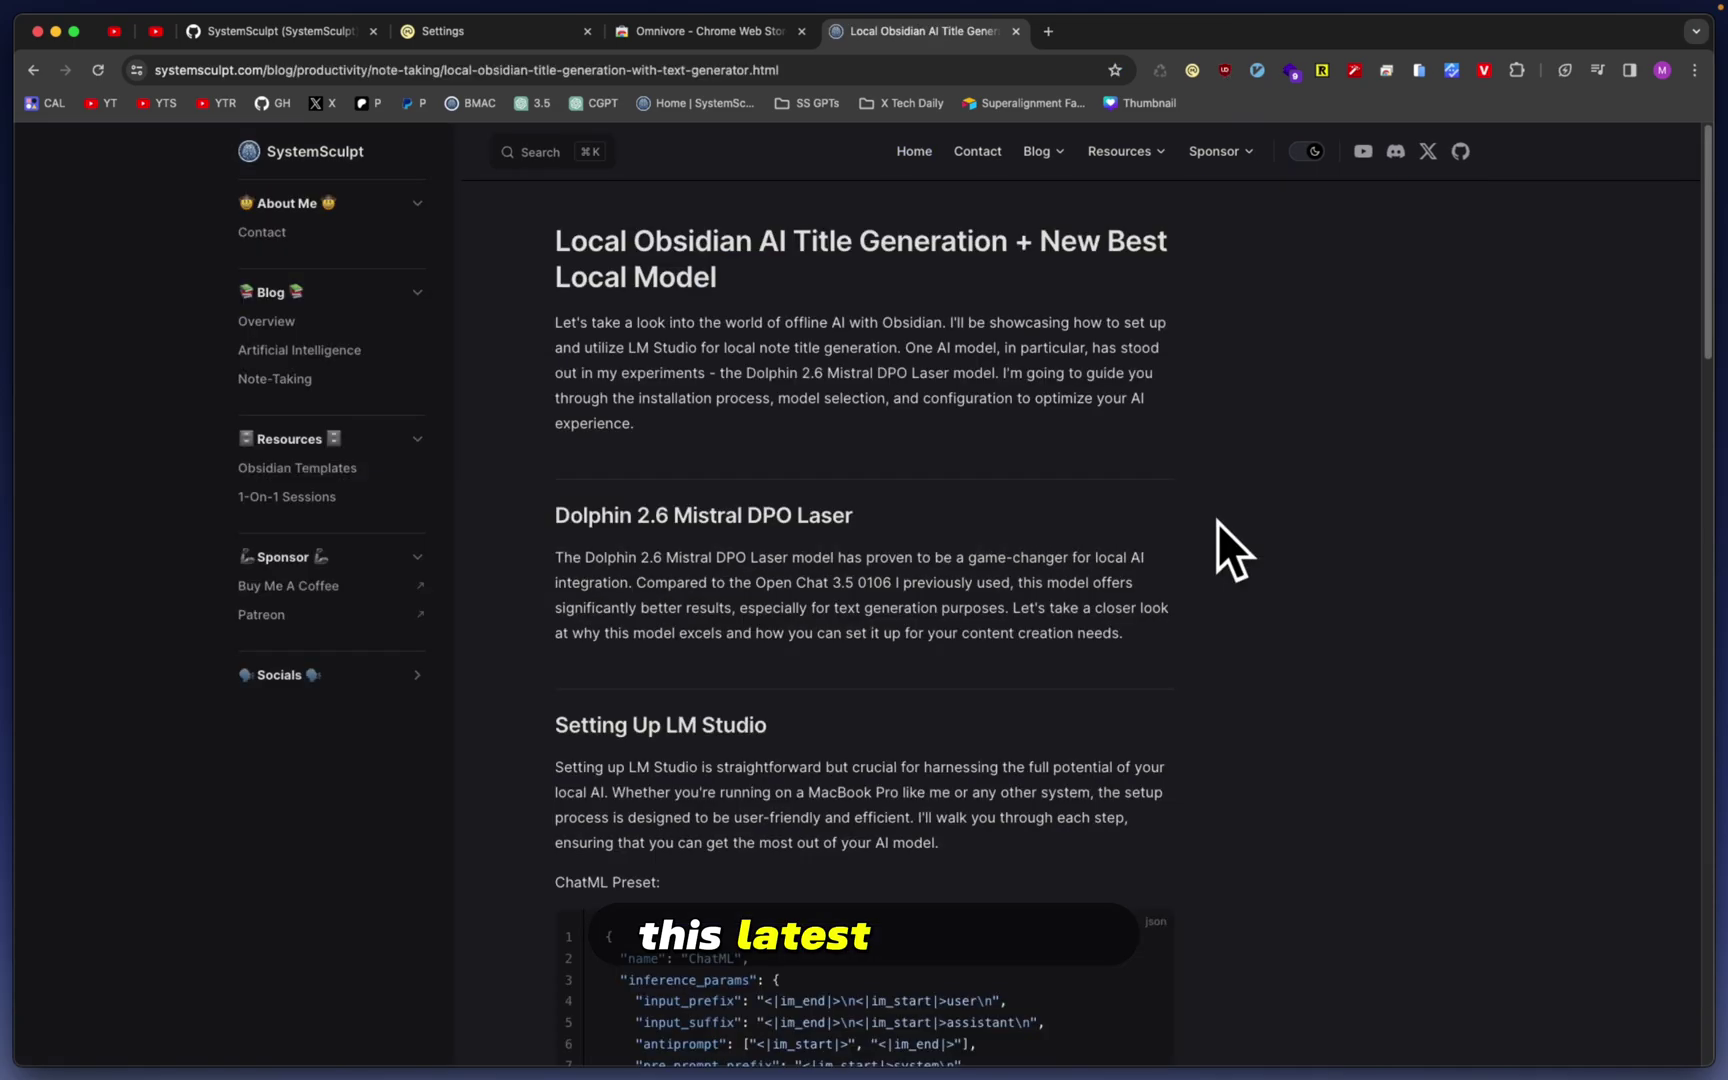
click(1193, 73)
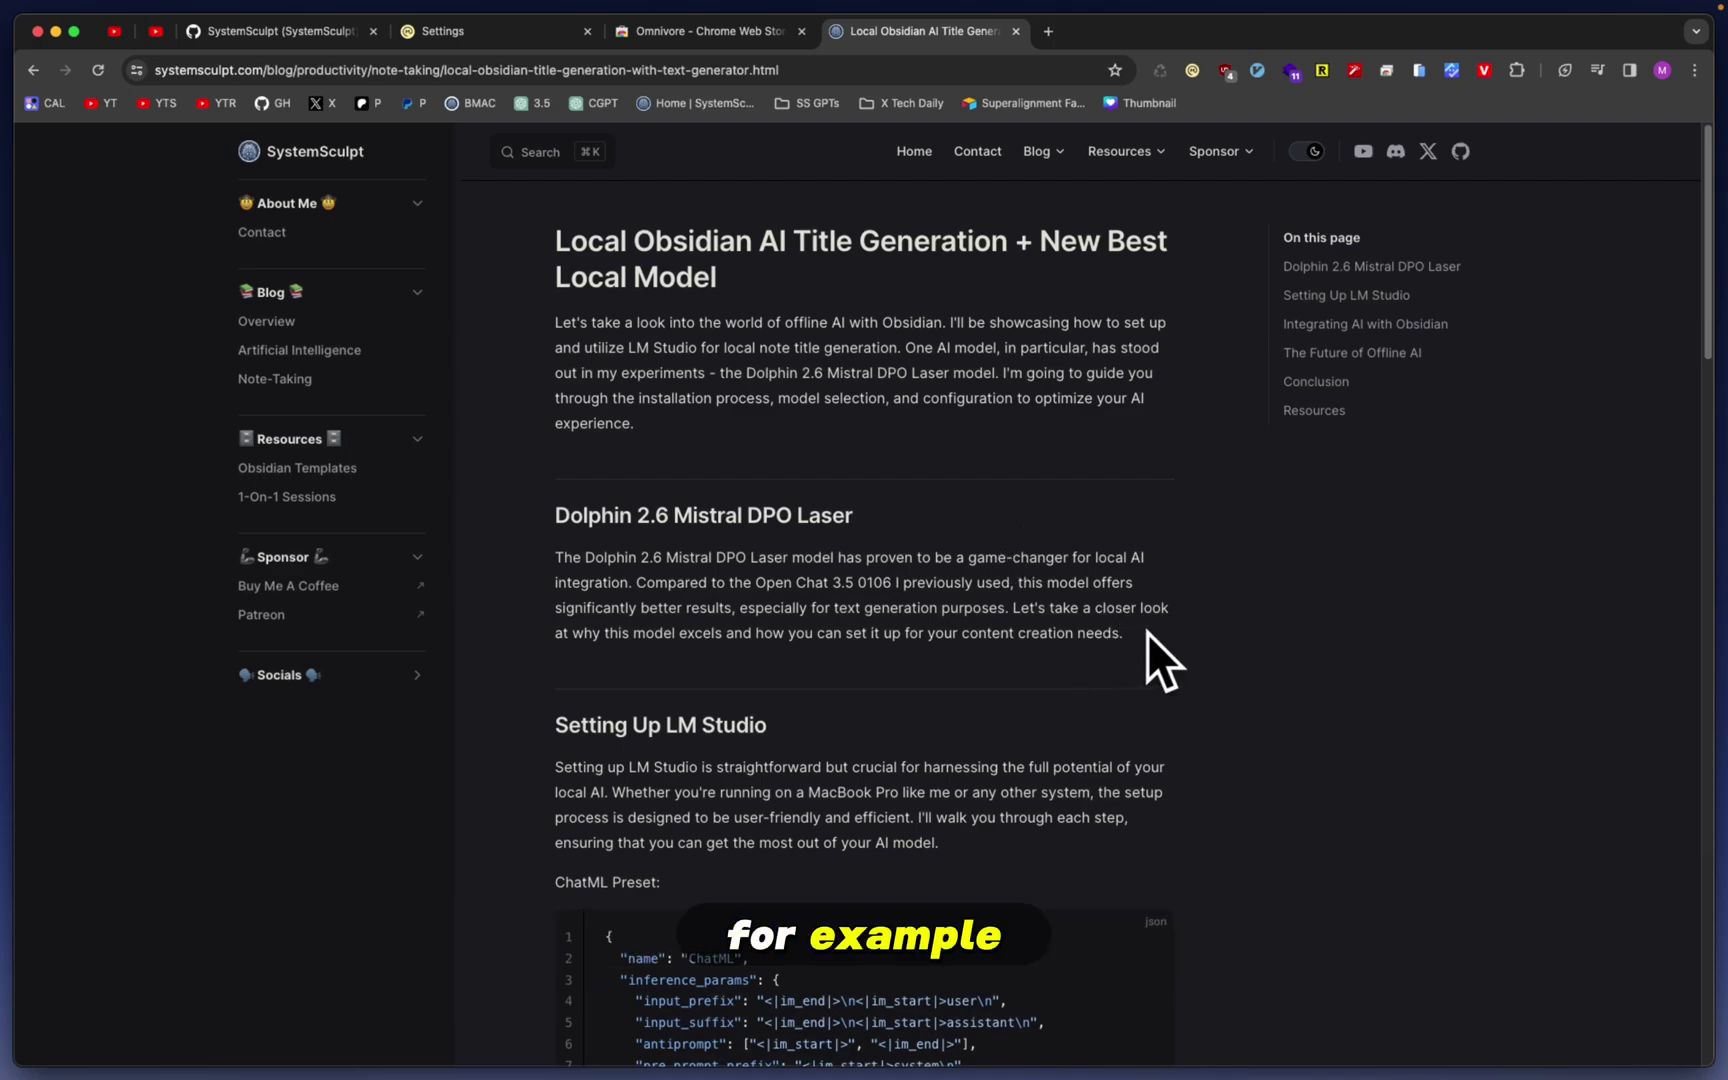
Highlight the Dolphin 2.6 Mistral DPO Laser paragraph and save it to Omnivore
drag(1148, 633, 553, 557)
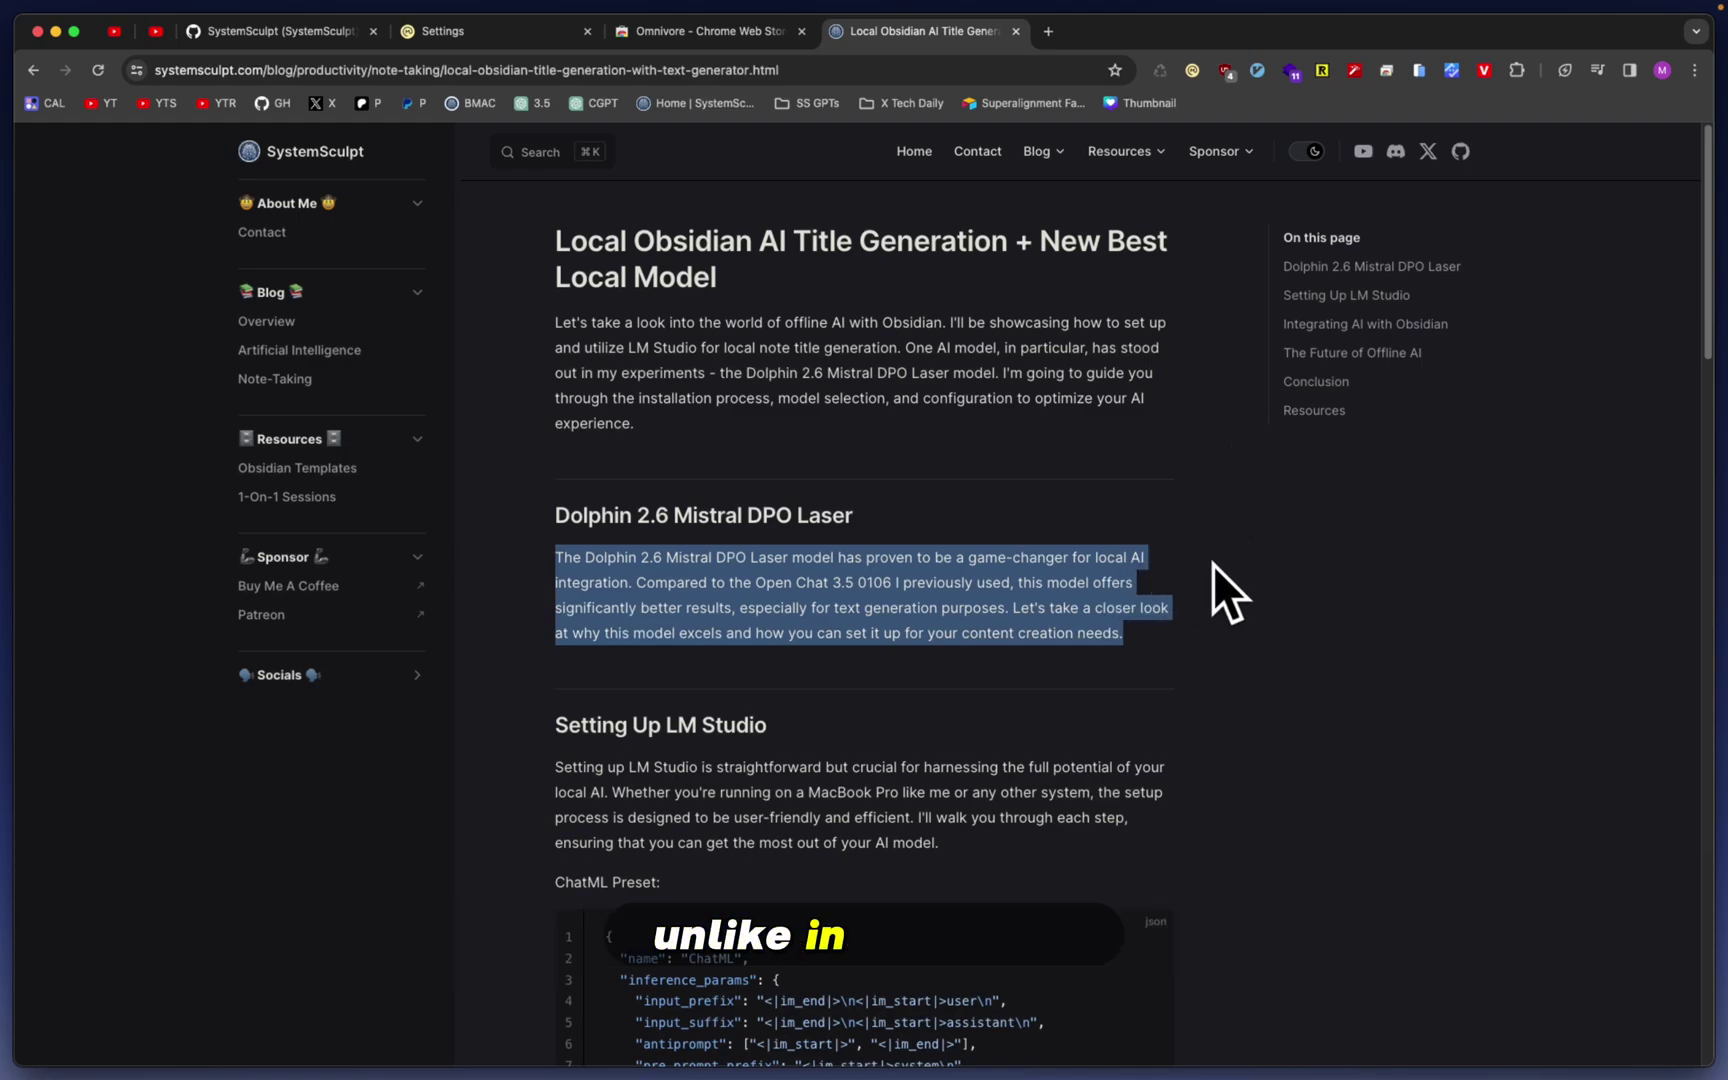
right_click(1026, 557)
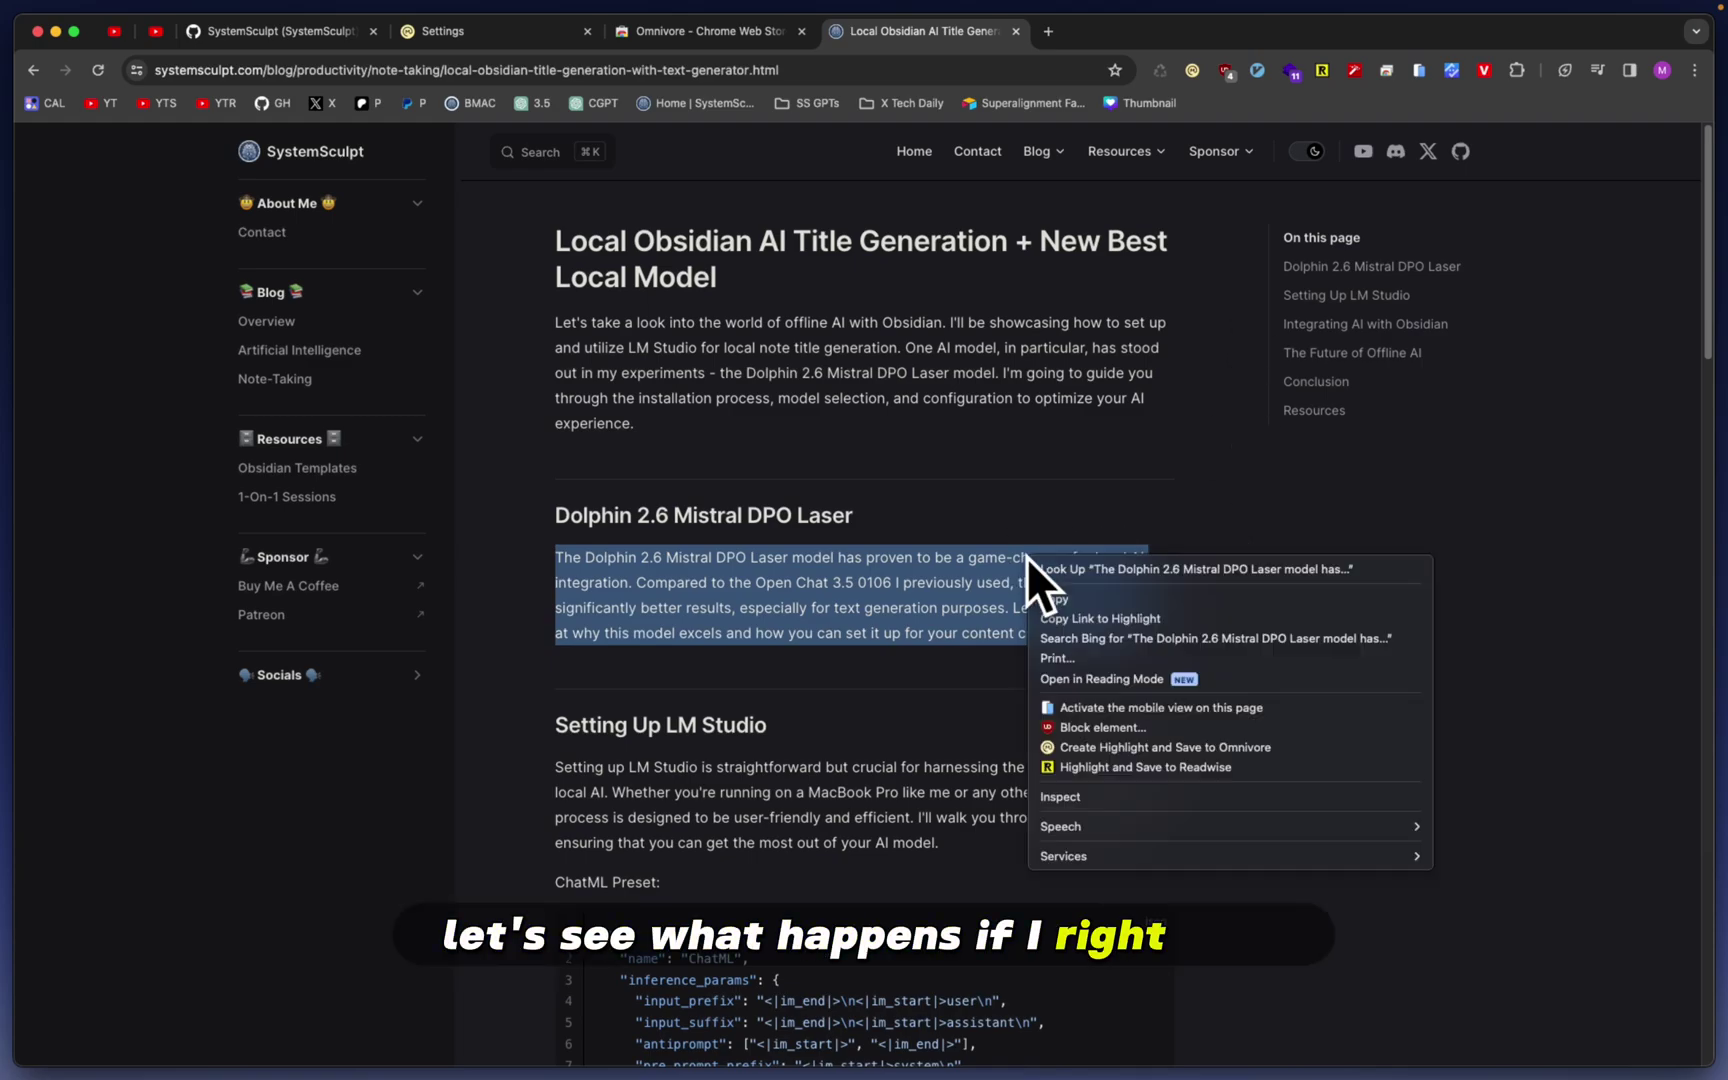
click(1284, 747)
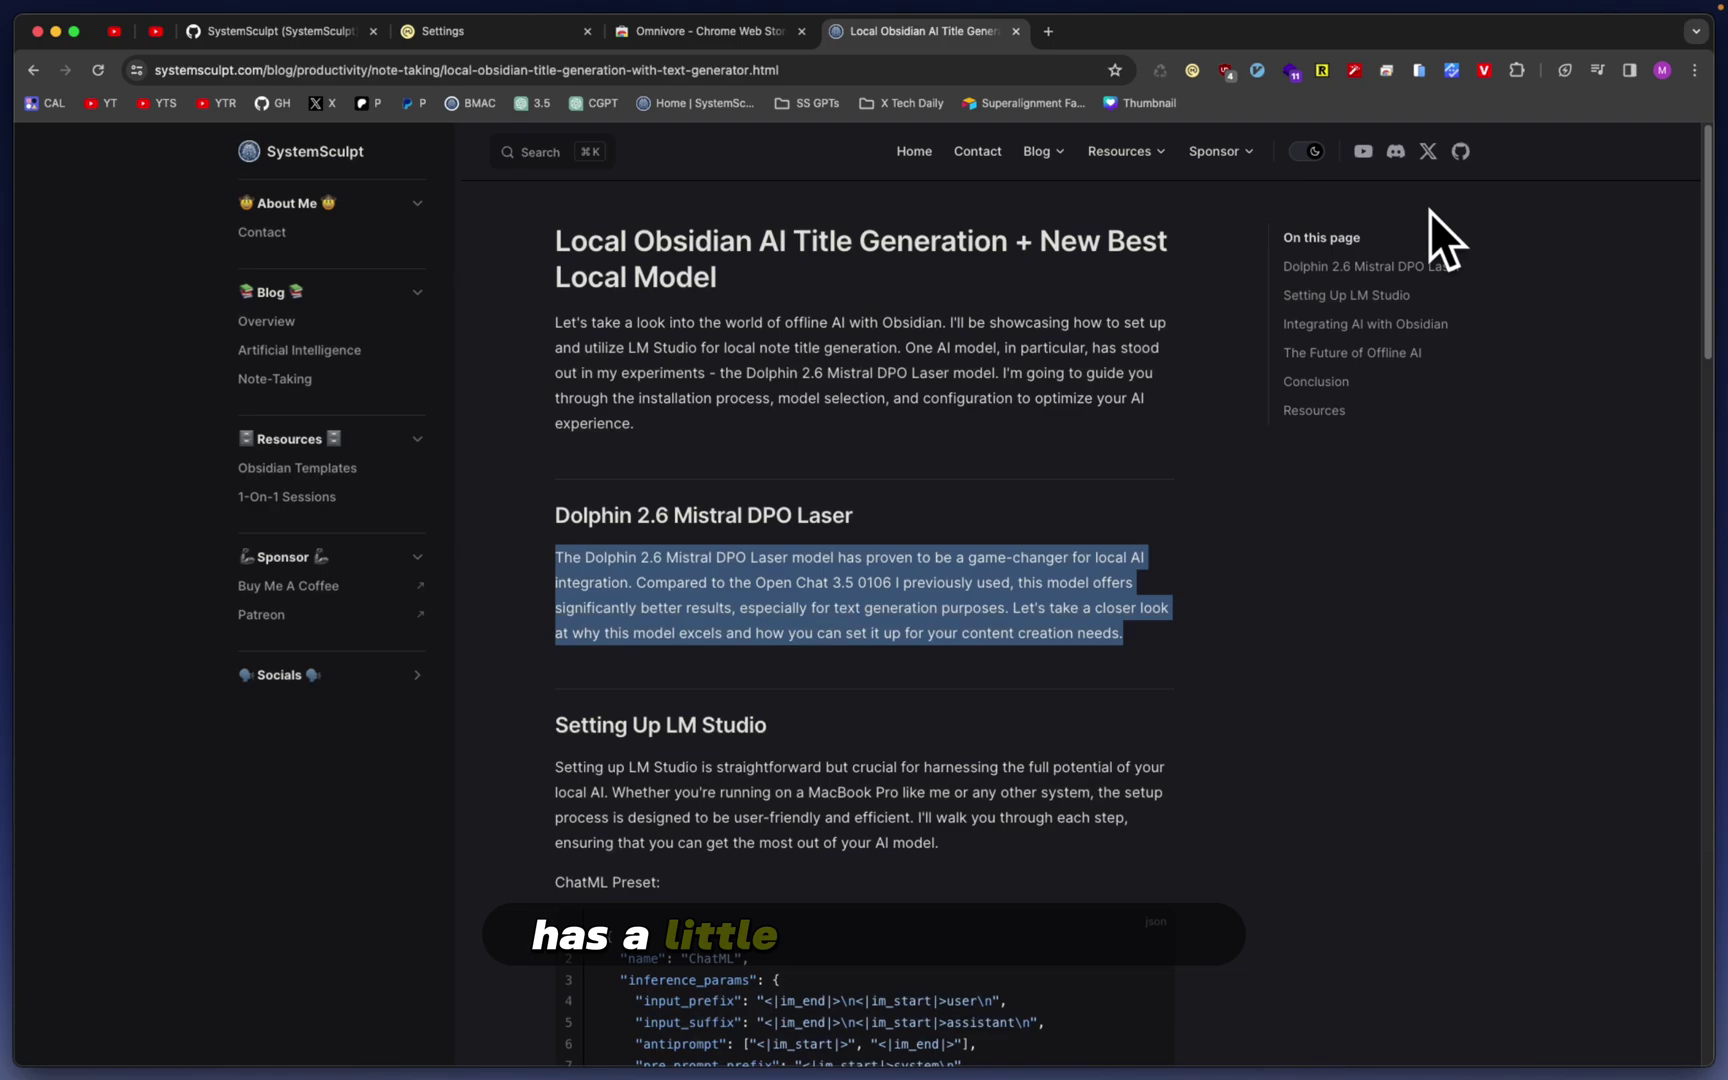
scroll(1270, 466, down, 7)
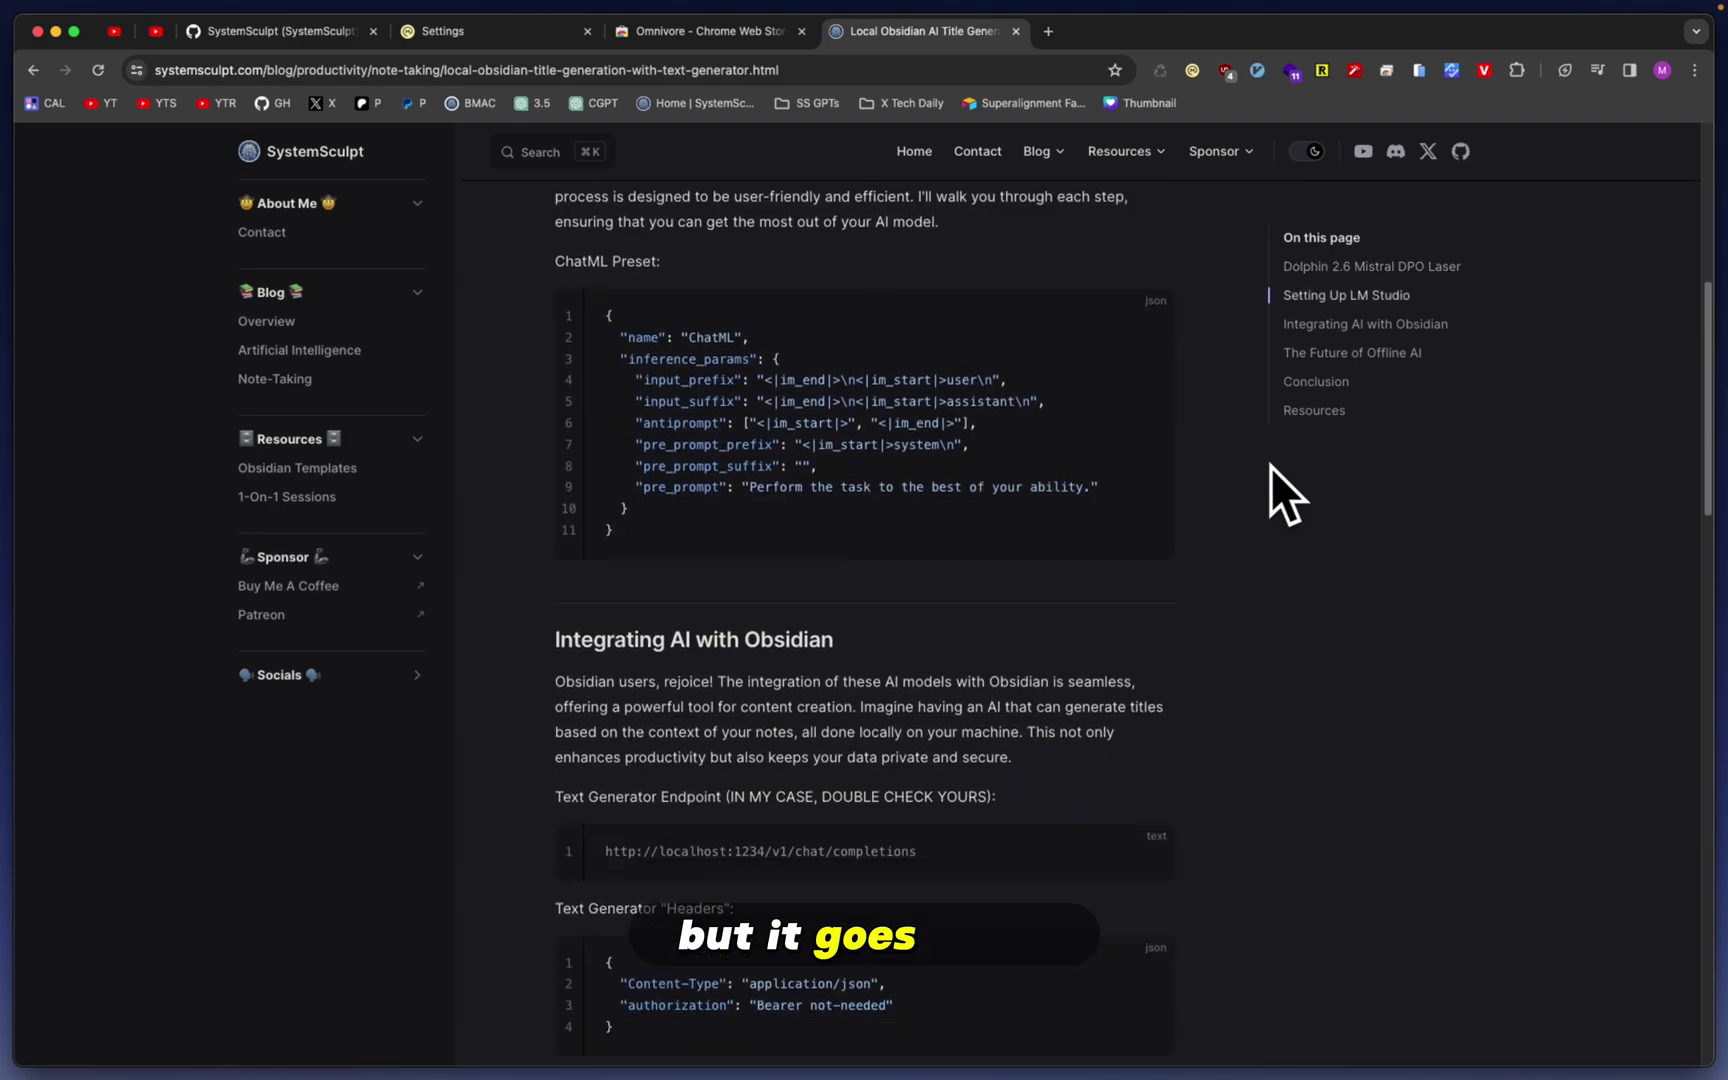
scroll(1270, 466, up, 7)
Turn on Disable Auto Dismiss in the Omnivore extension settings
right_click(1193, 71)
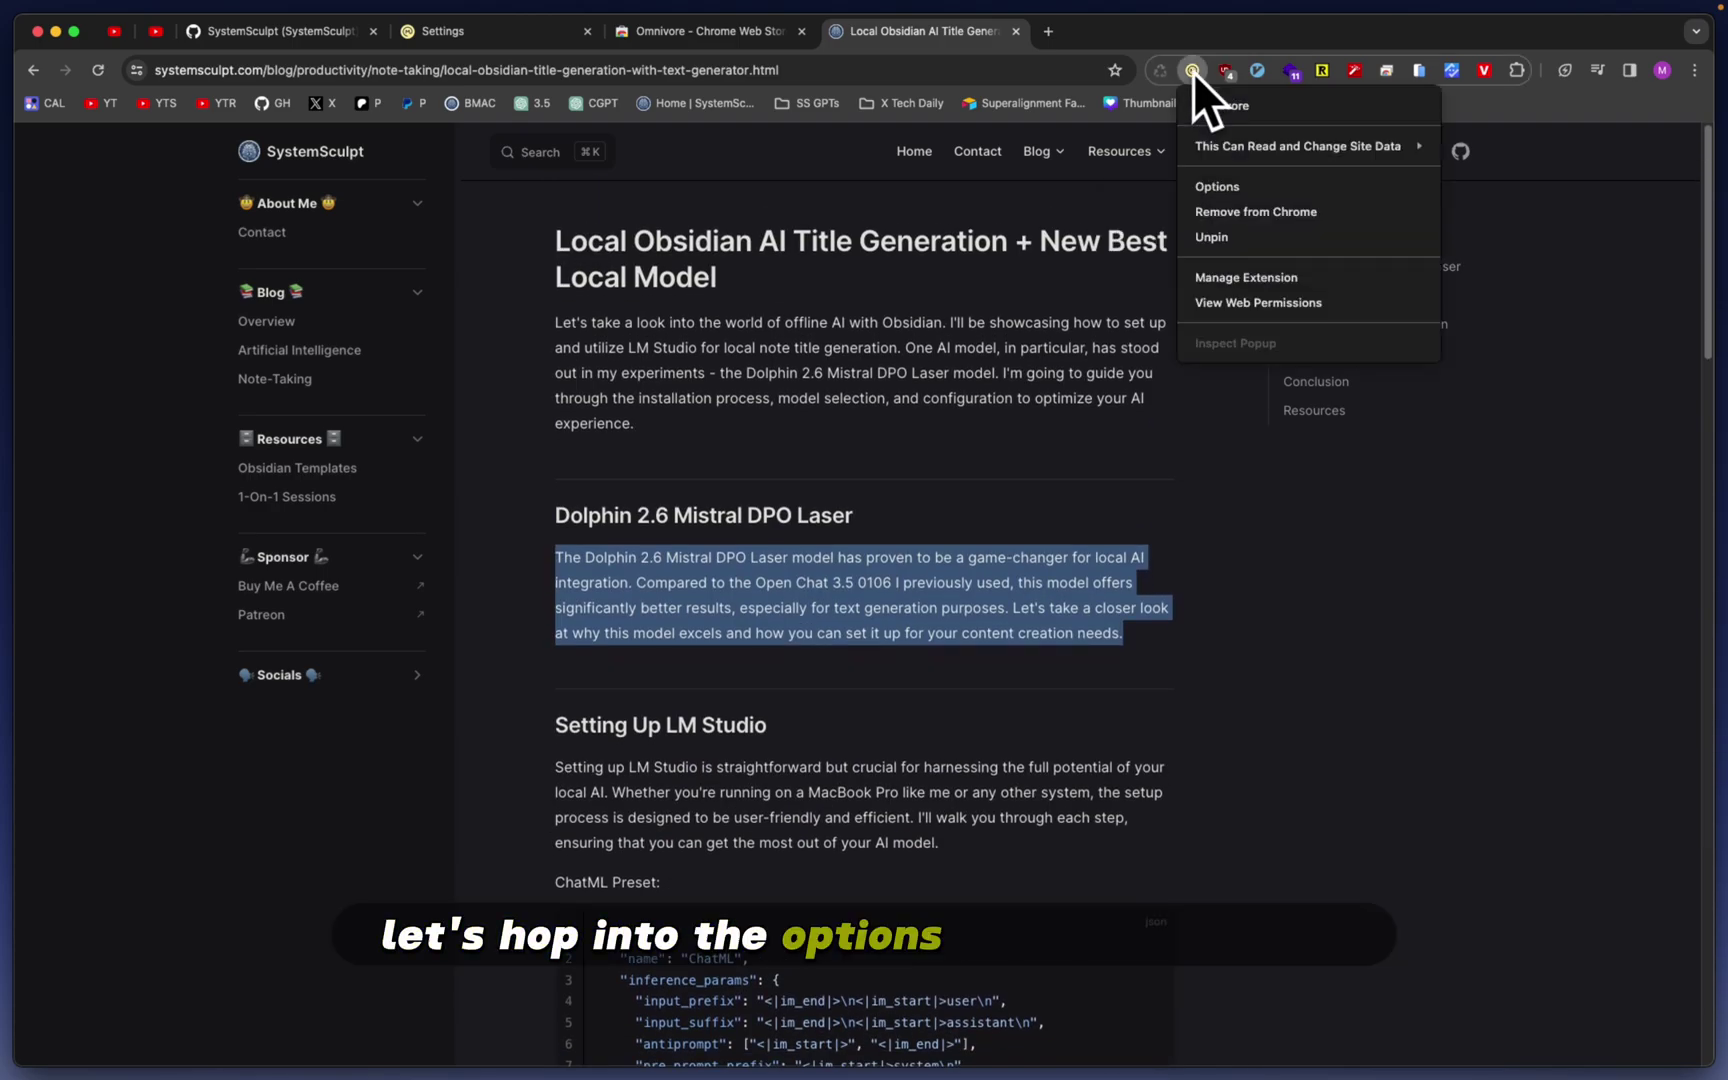
click(1217, 186)
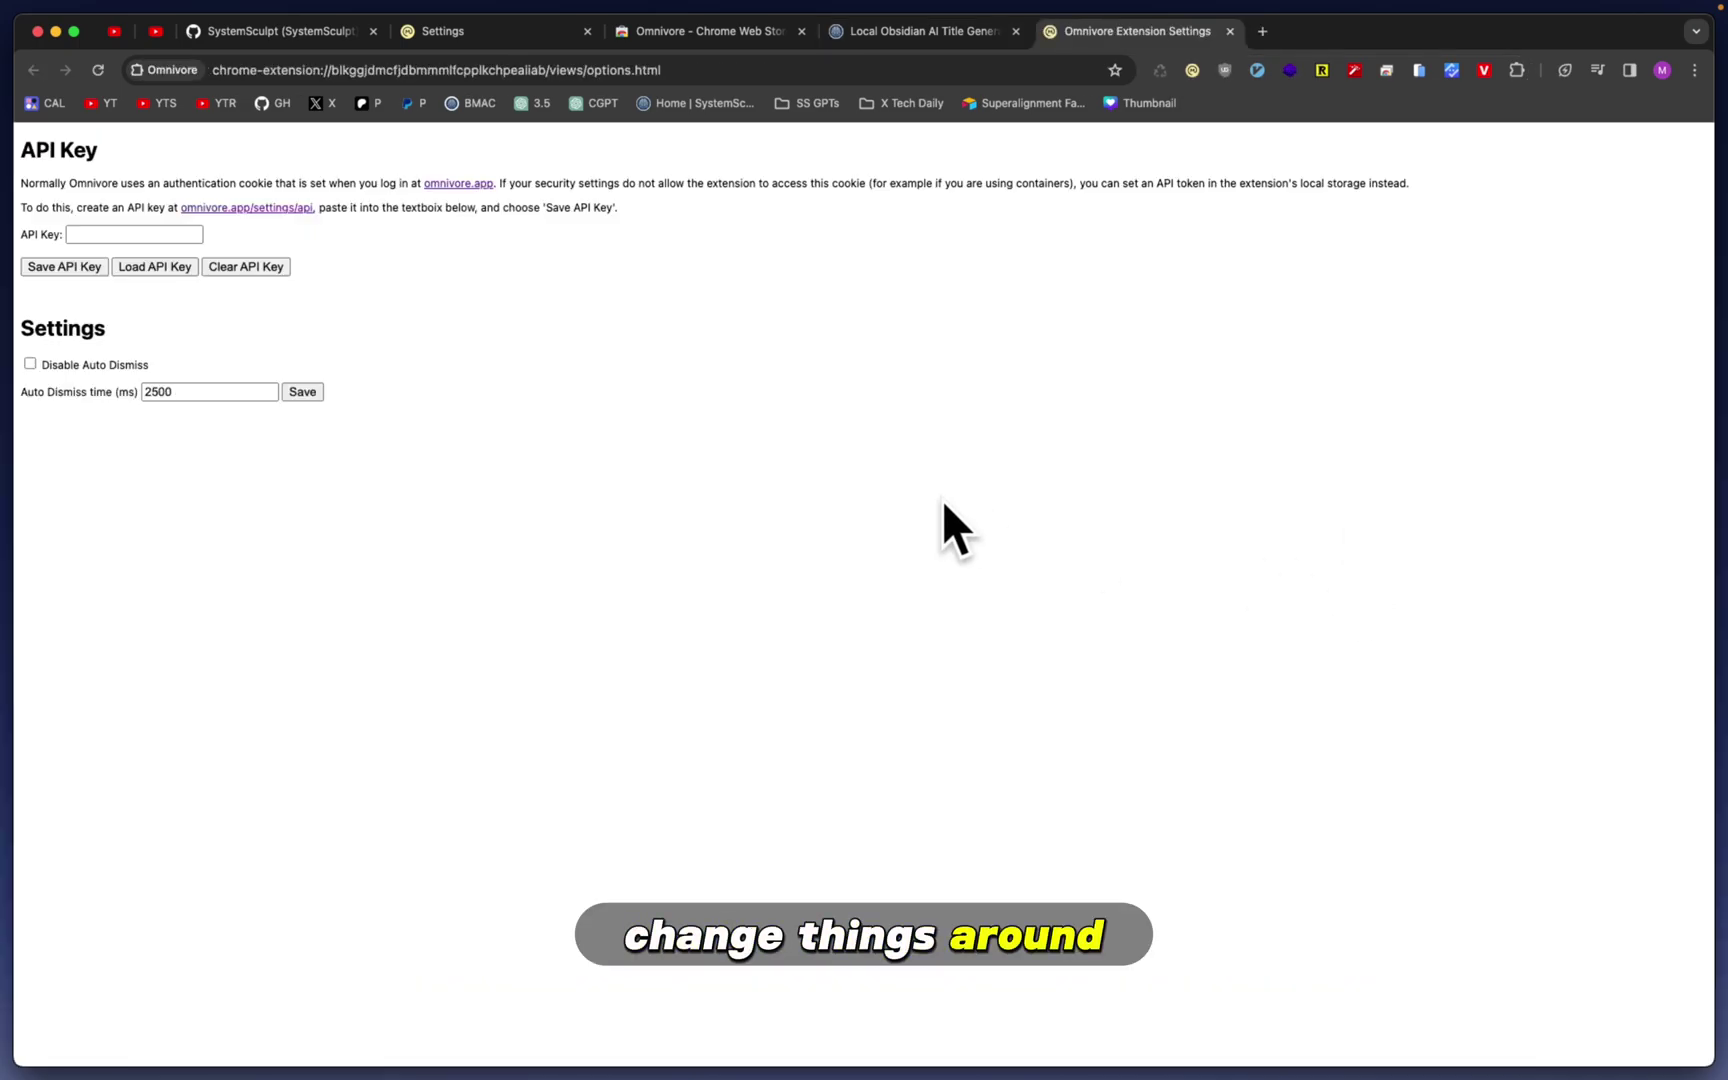
click(30, 364)
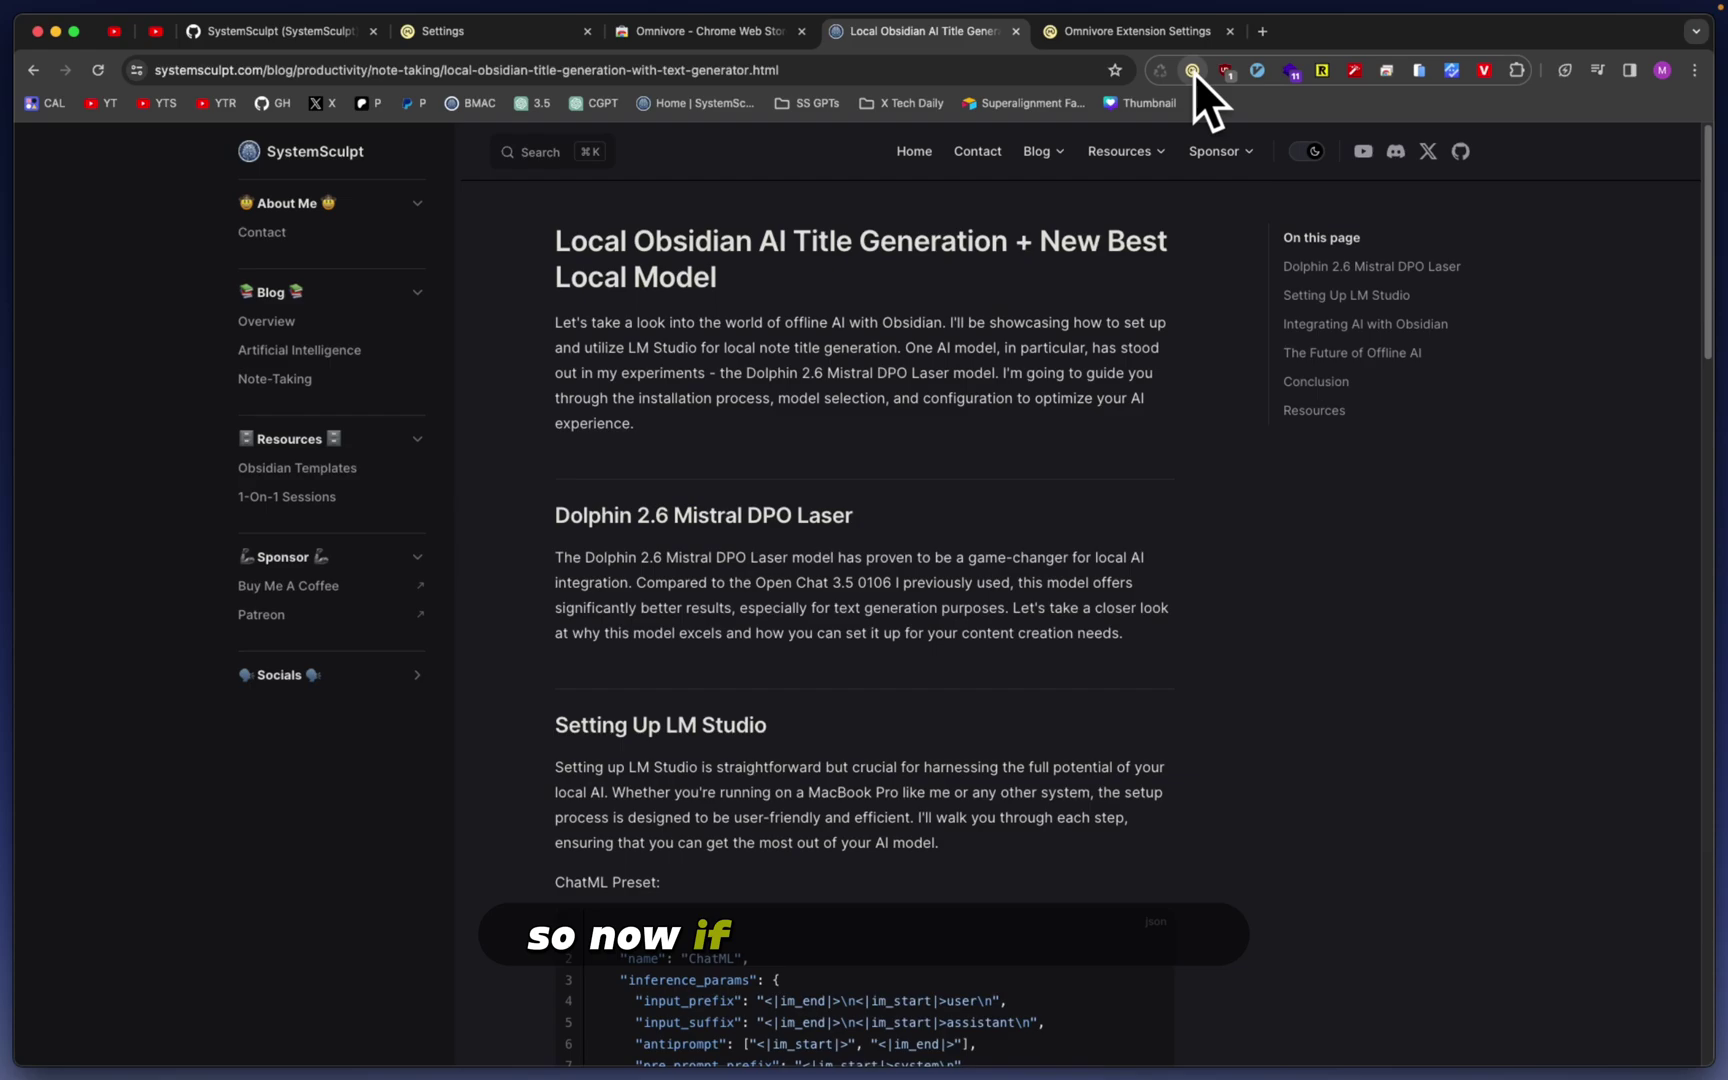
Save the blog article to Omnivore and return to the extension settings tab
click(1192, 70)
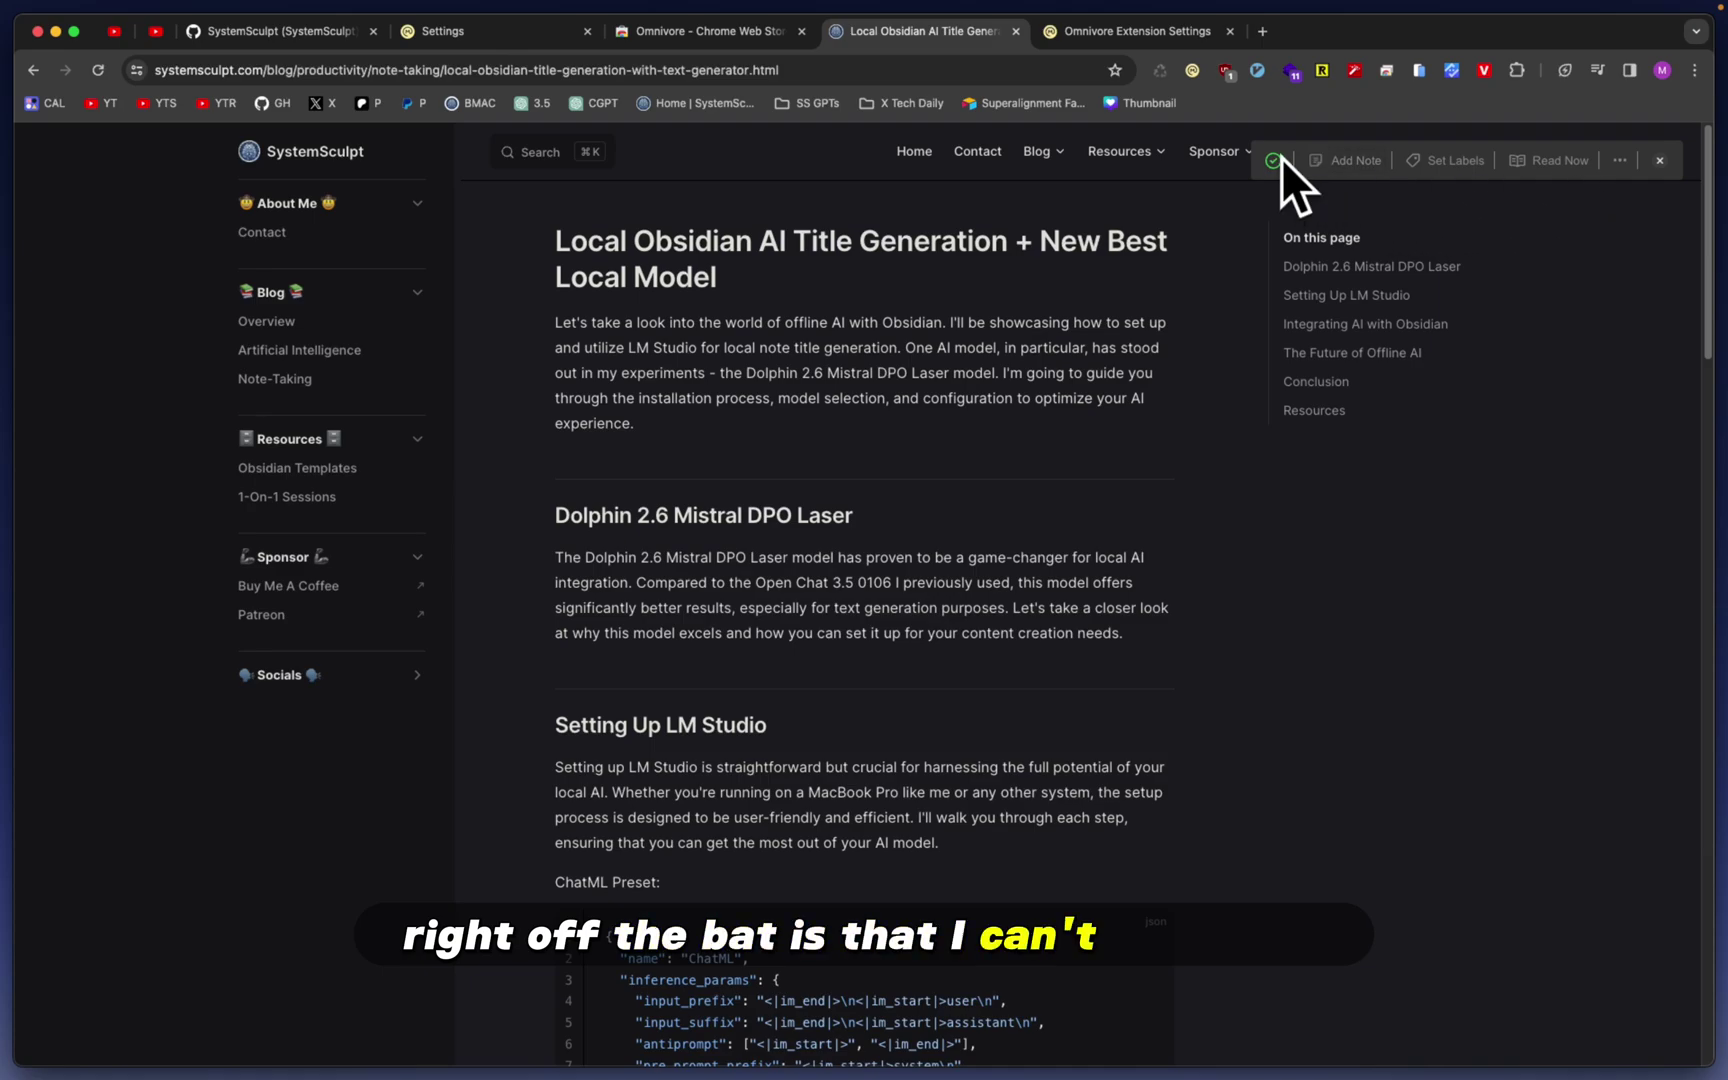
mouse_move(1281, 157)
mouse_down()
mouse_move(1265, 252)
mouse_move(1258, 215)
mouse_move(1222, 236)
mouse_move(1277, 153)
mouse_up()
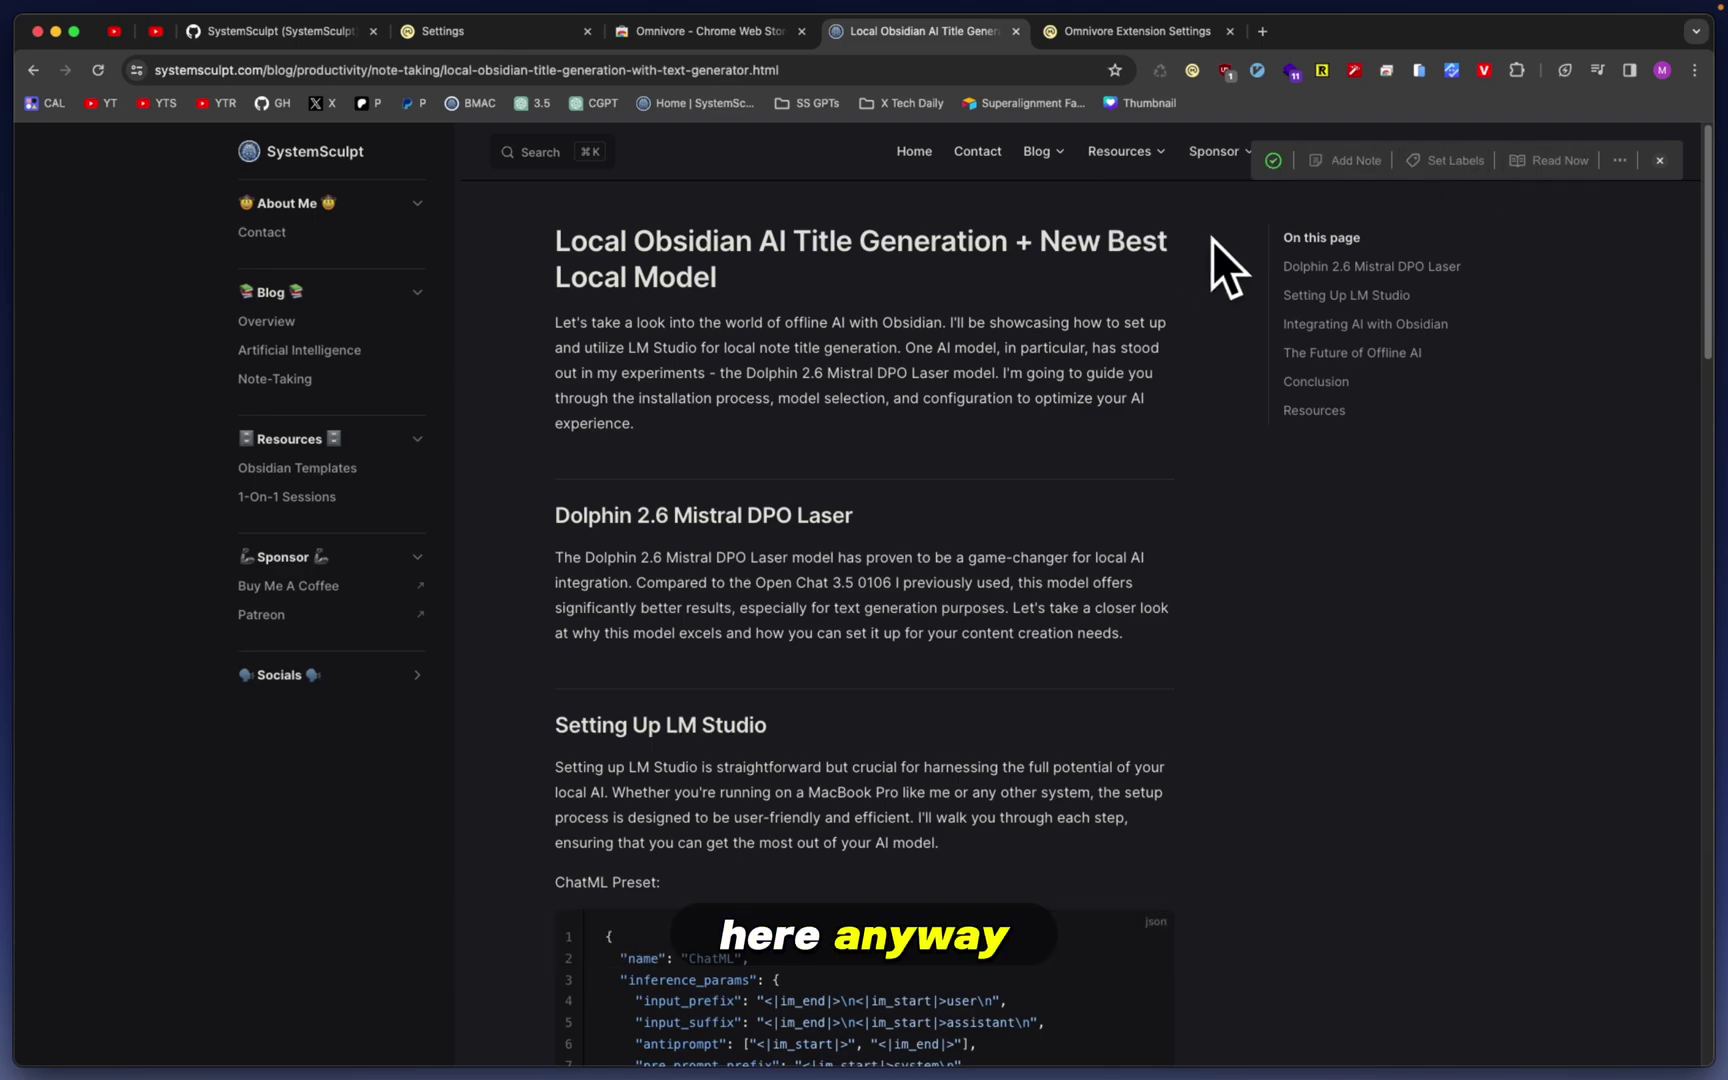
click(1170, 31)
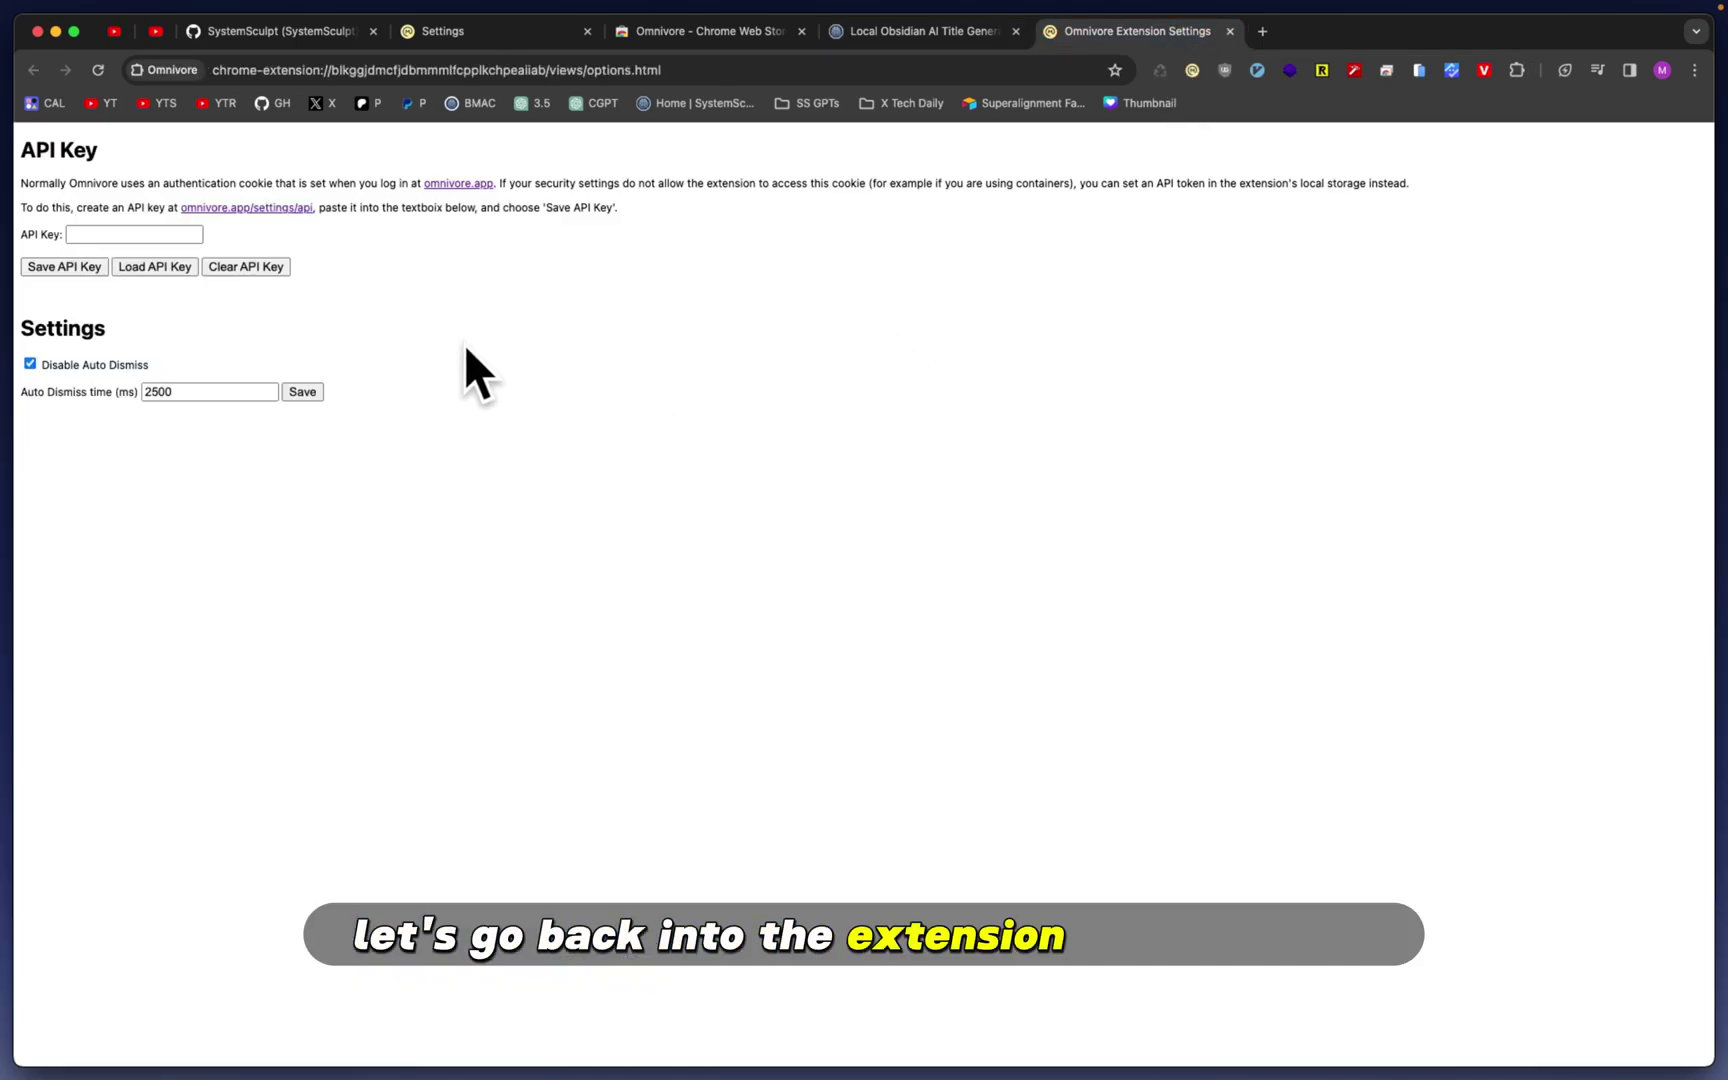
Generate an Omnivore API key named 'Obsidian' and save it in the extension's API Key field
click(282, 208)
click(1297, 541)
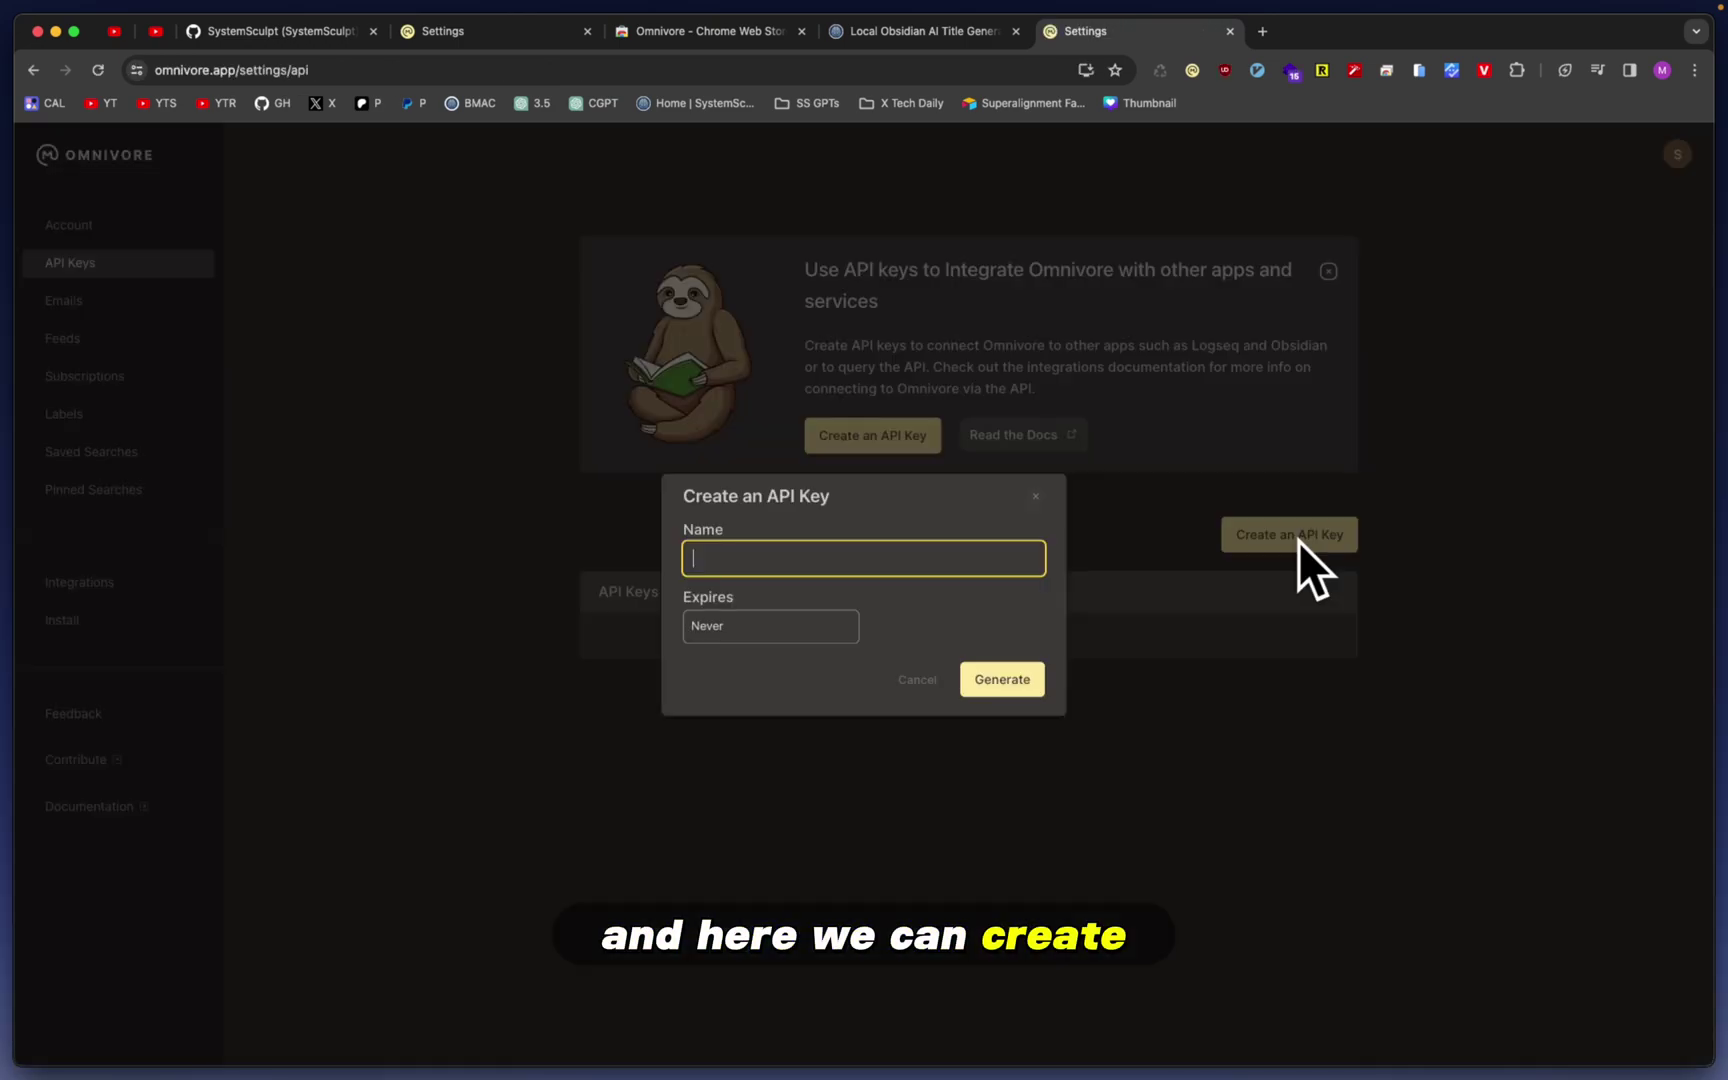
text(Obsidian)
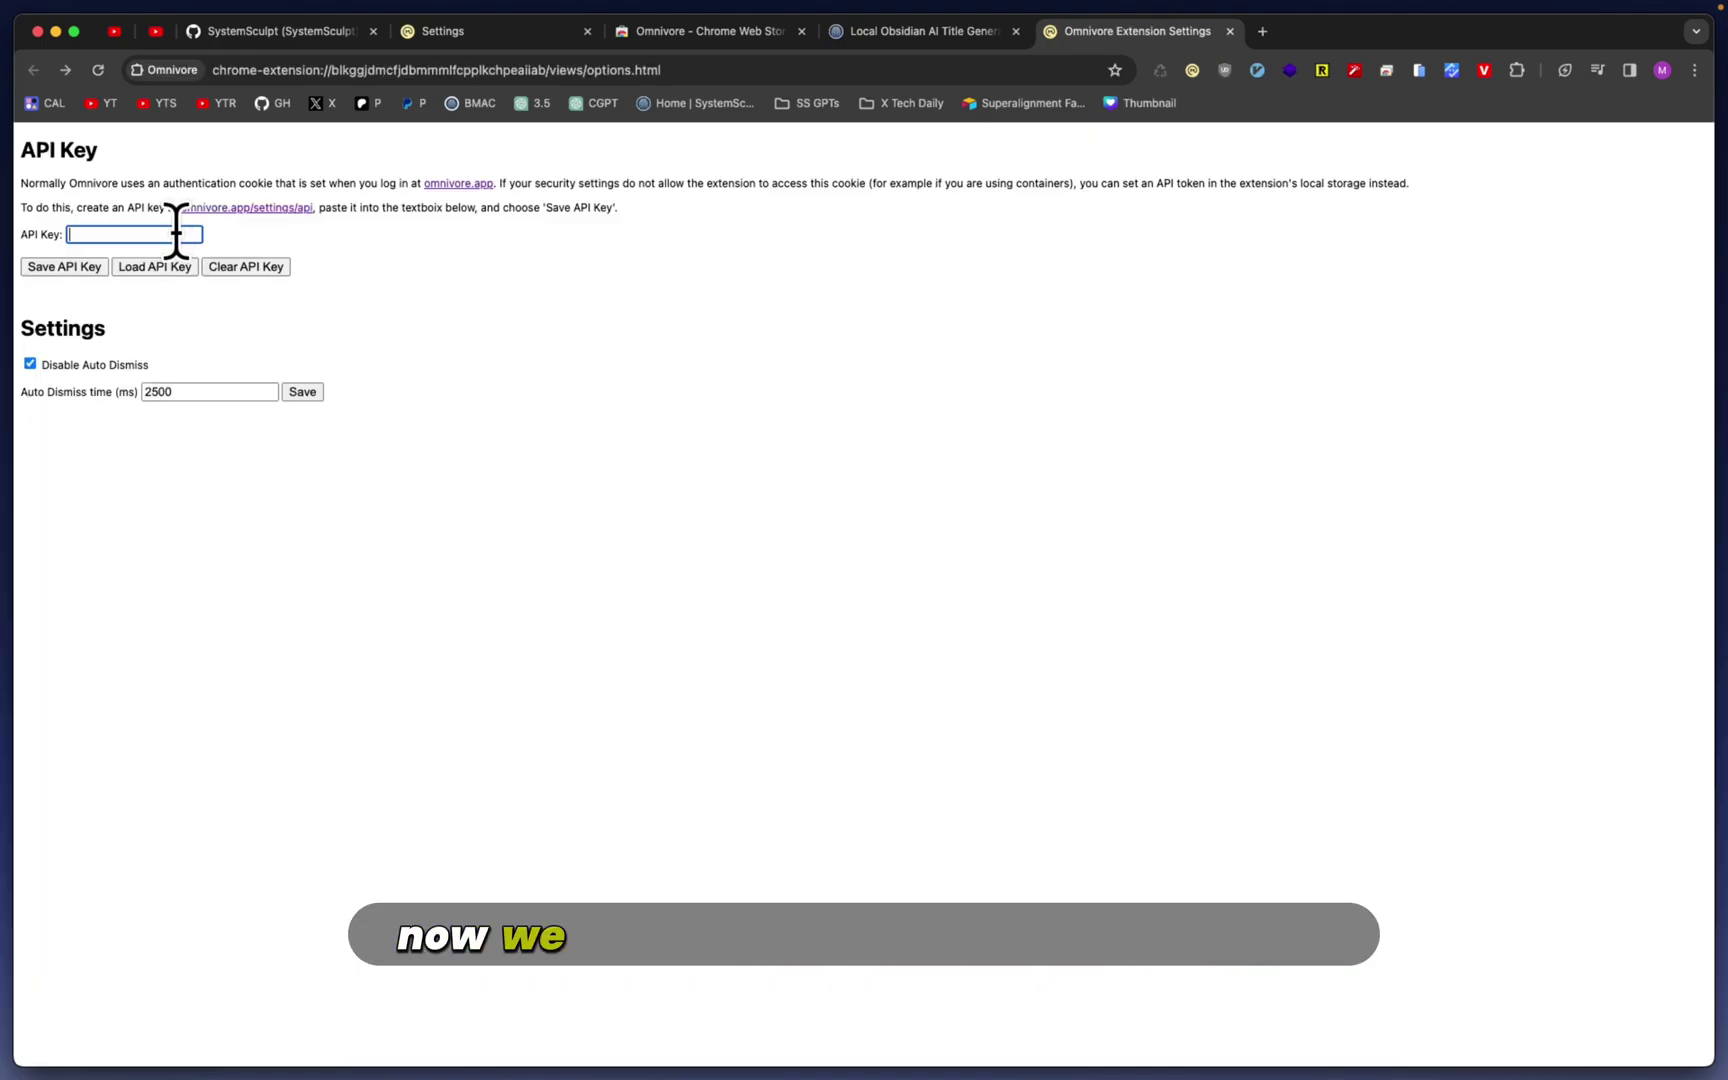
click(175, 234)
key(super+v)
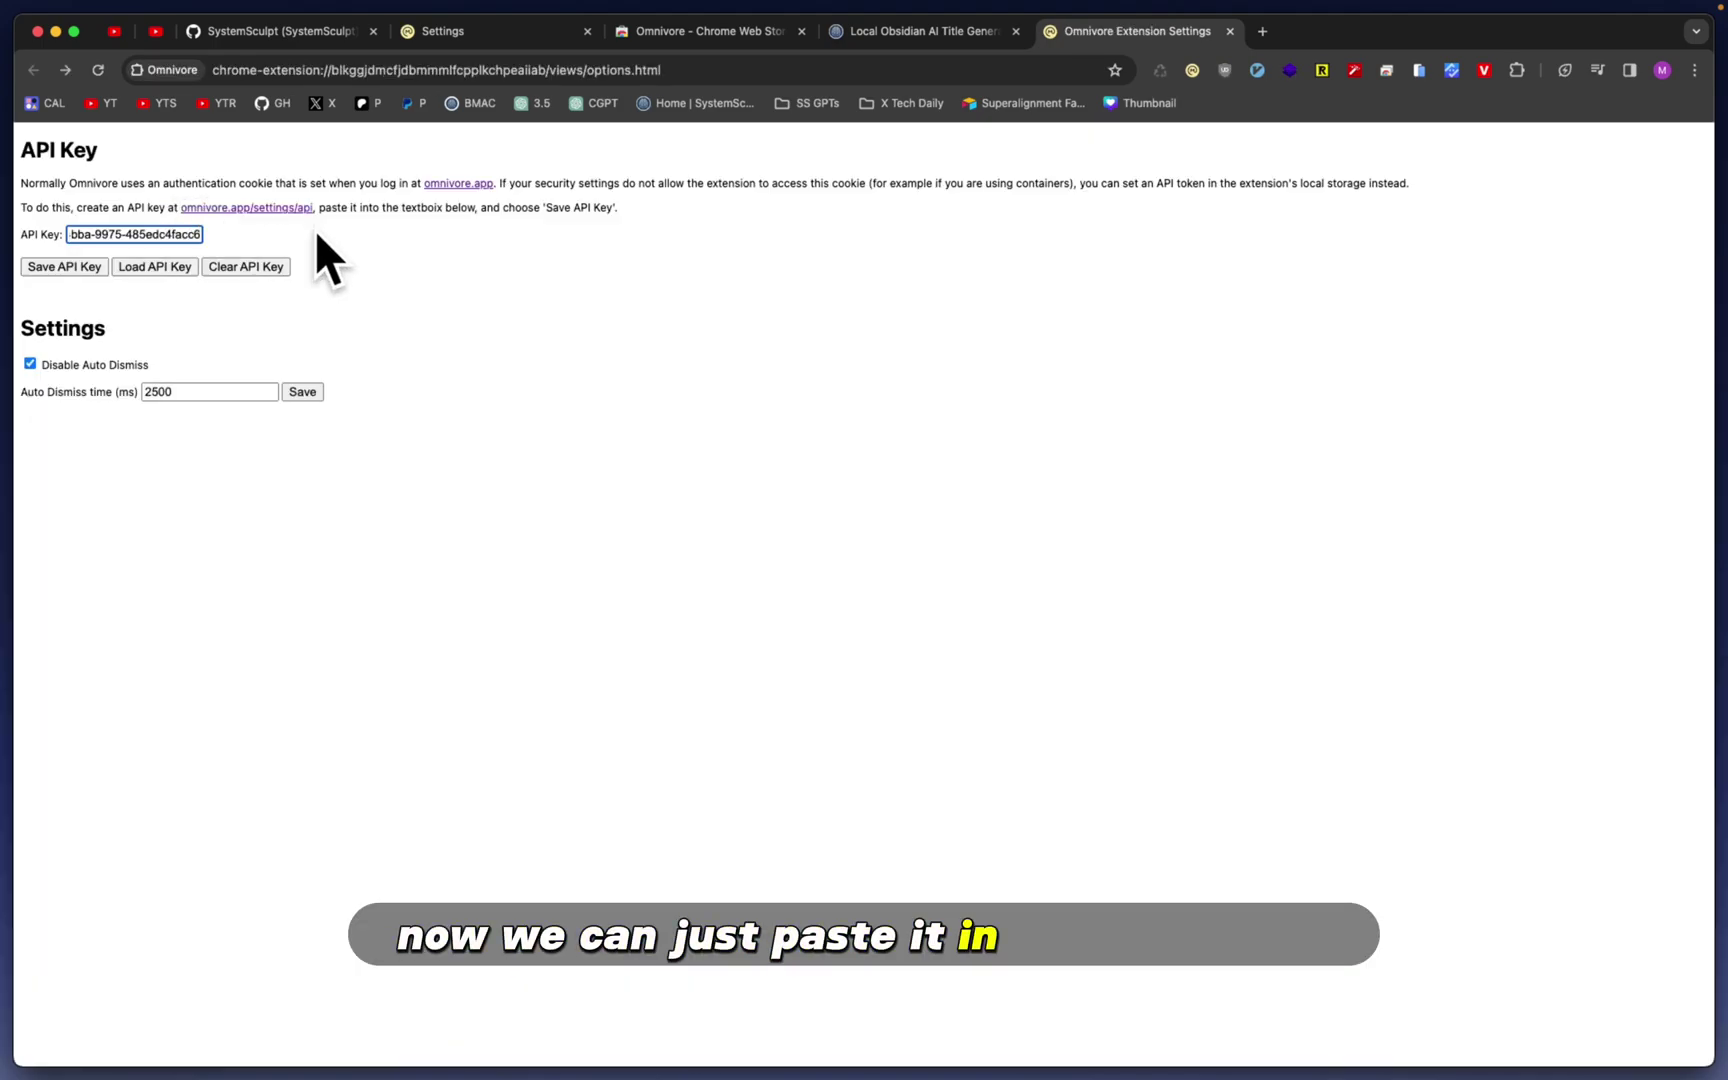
click(59, 268)
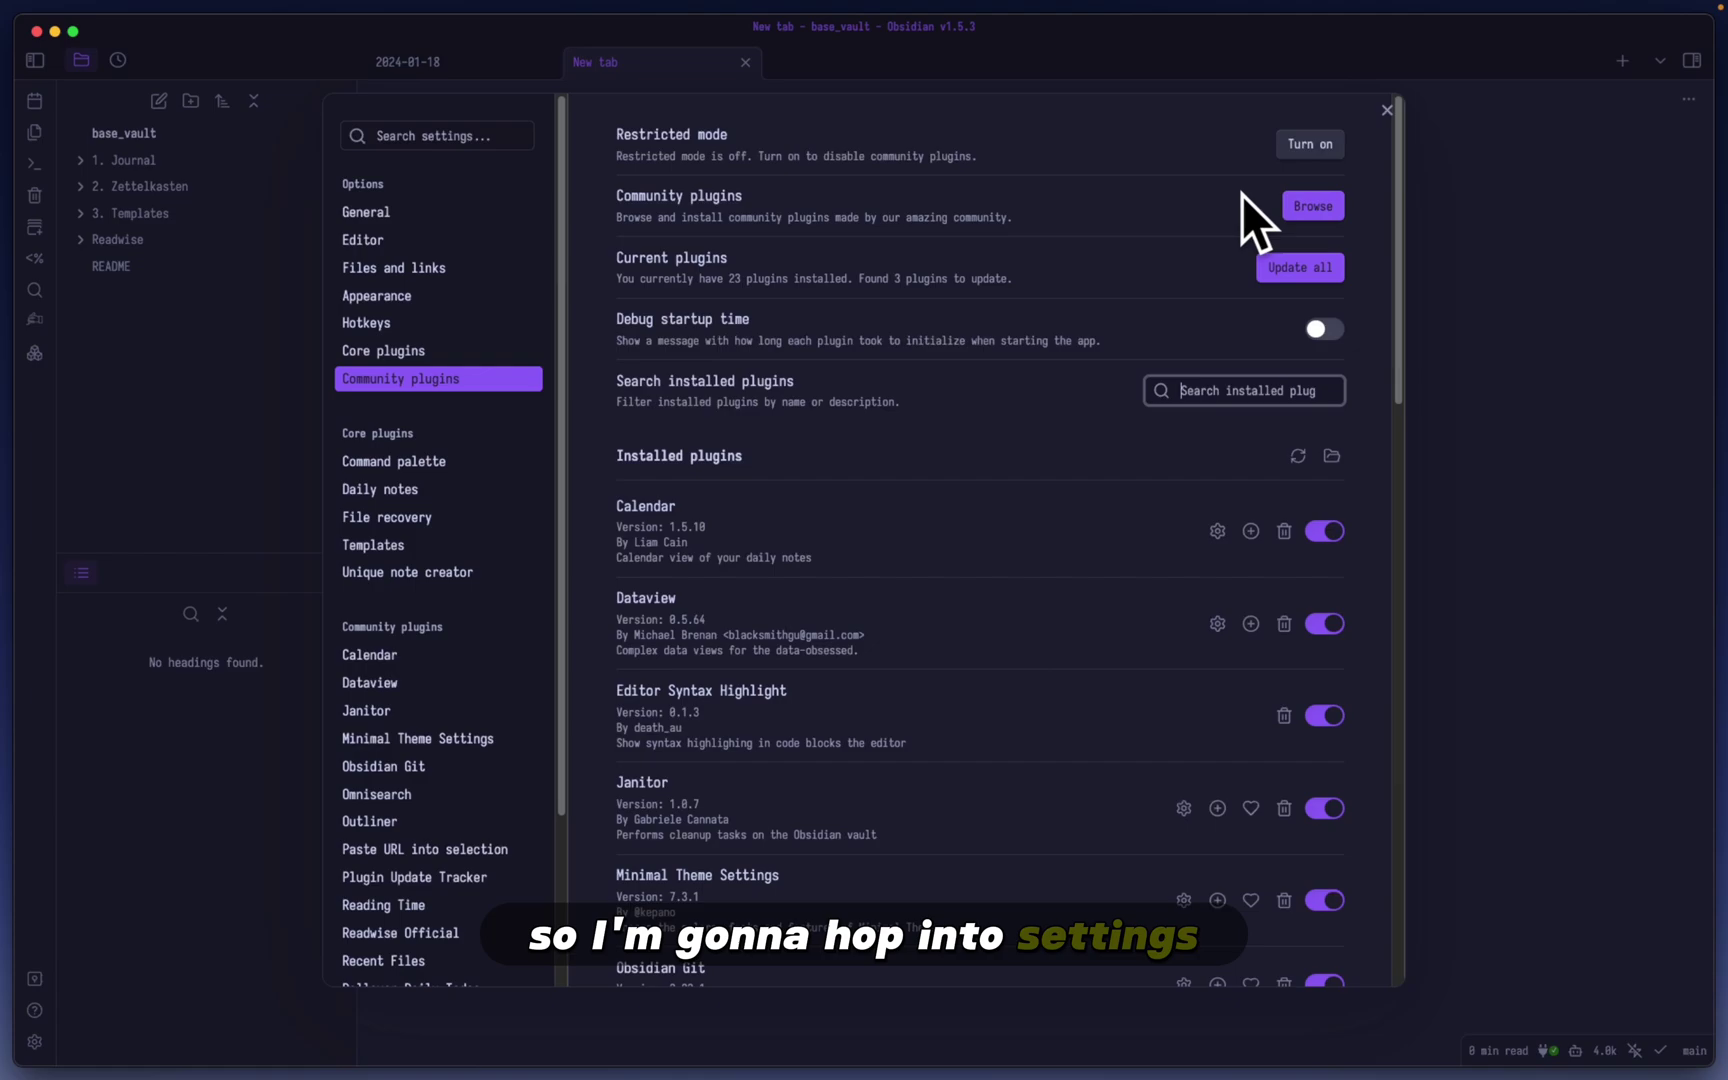
Find 'omnivore' among Obsidian community plugins, then install and enable the Omnivore plugin
click(1312, 208)
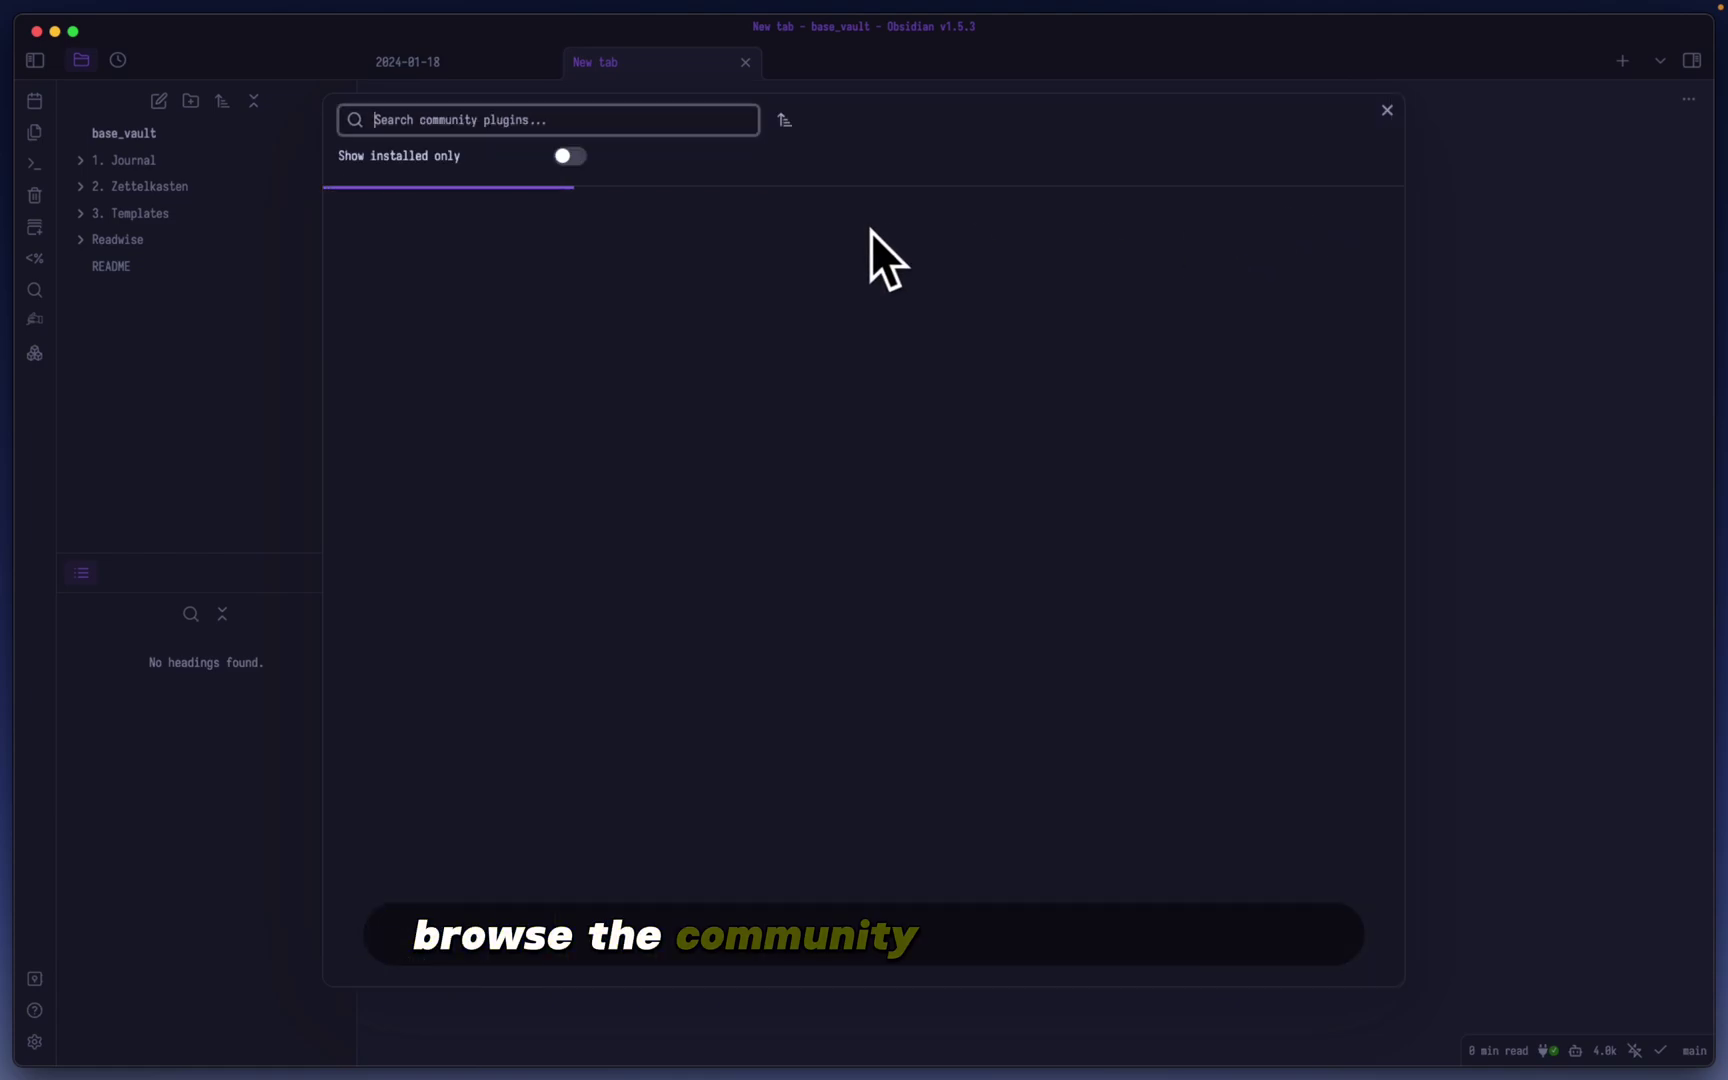
text(o)
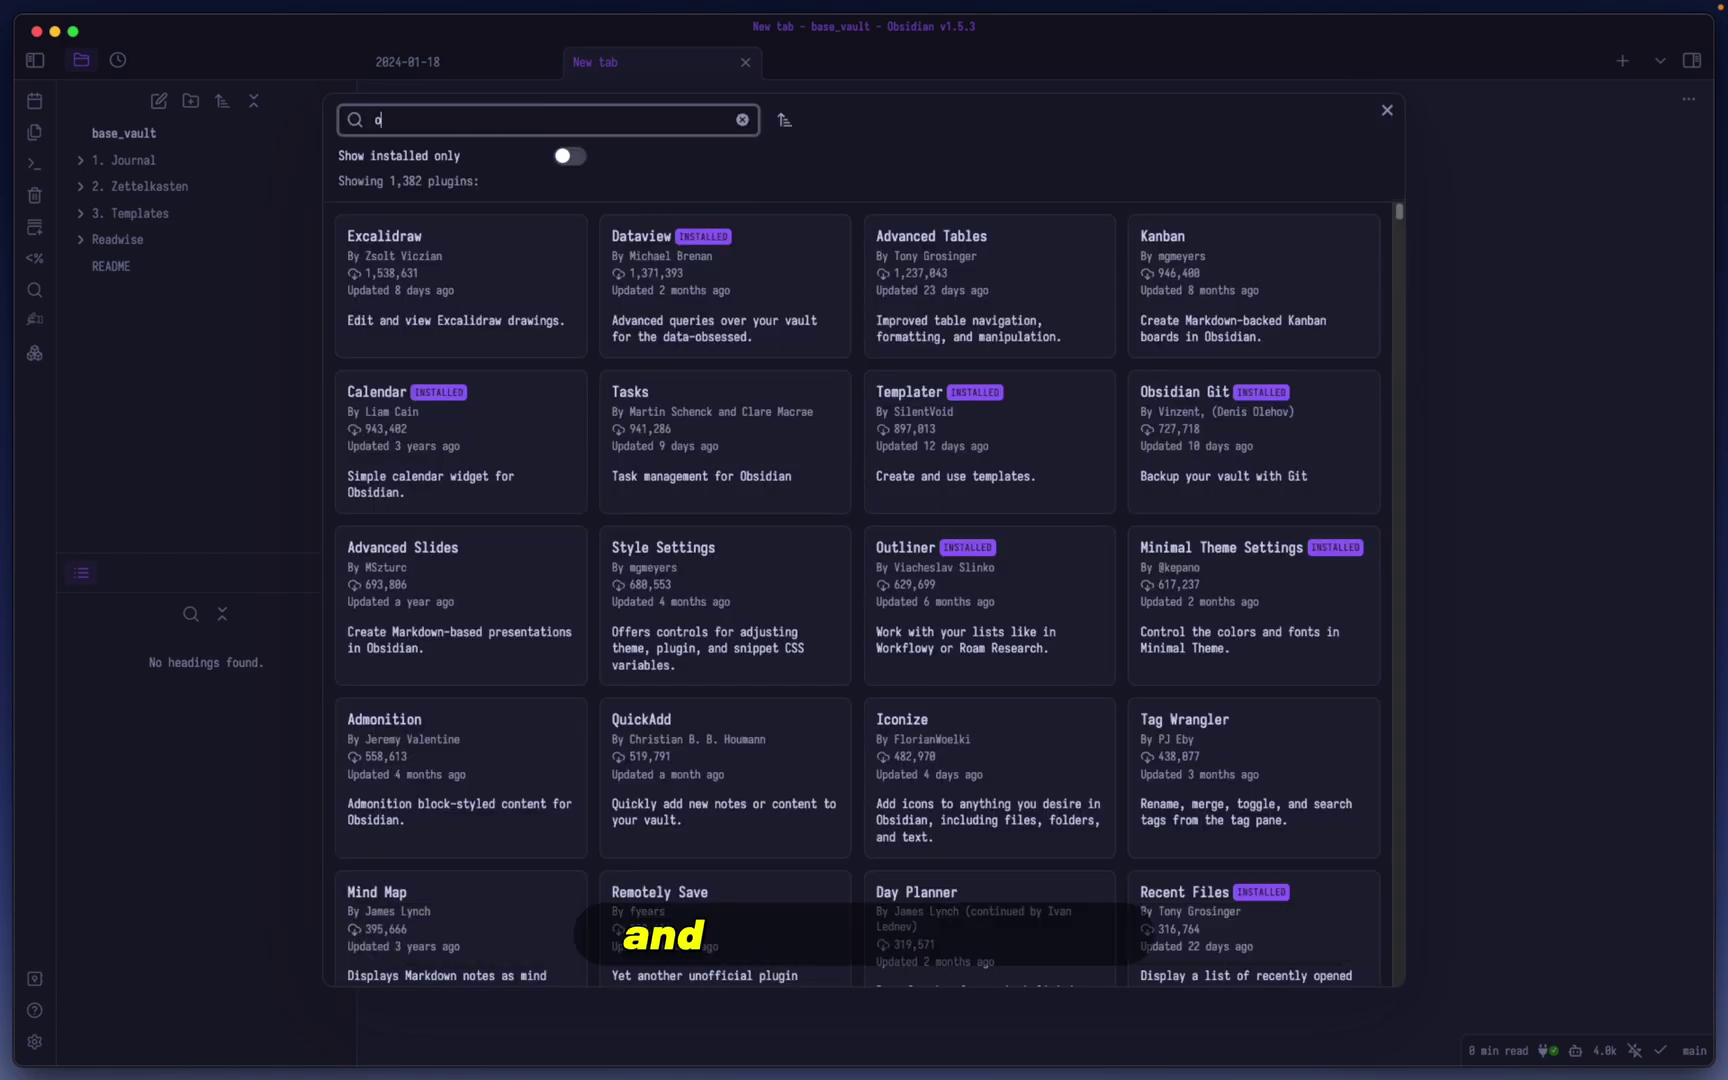
text(mnivore)
click(527, 244)
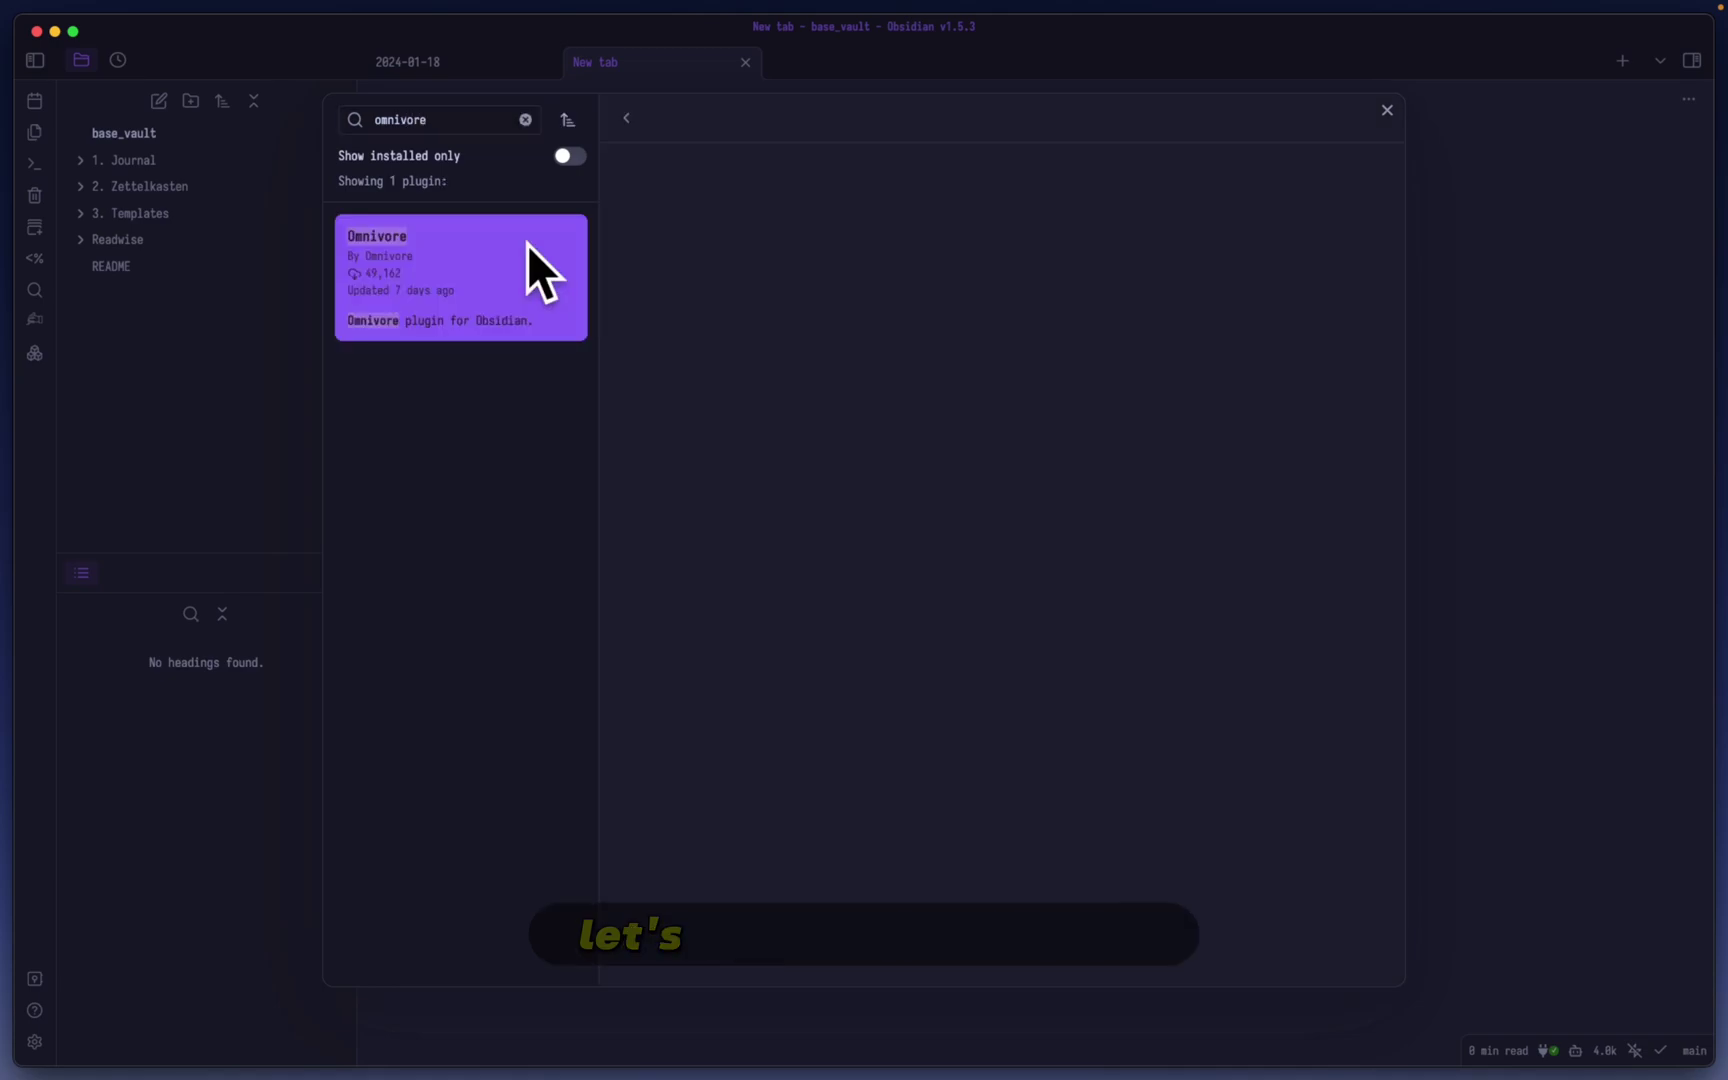
click(697, 385)
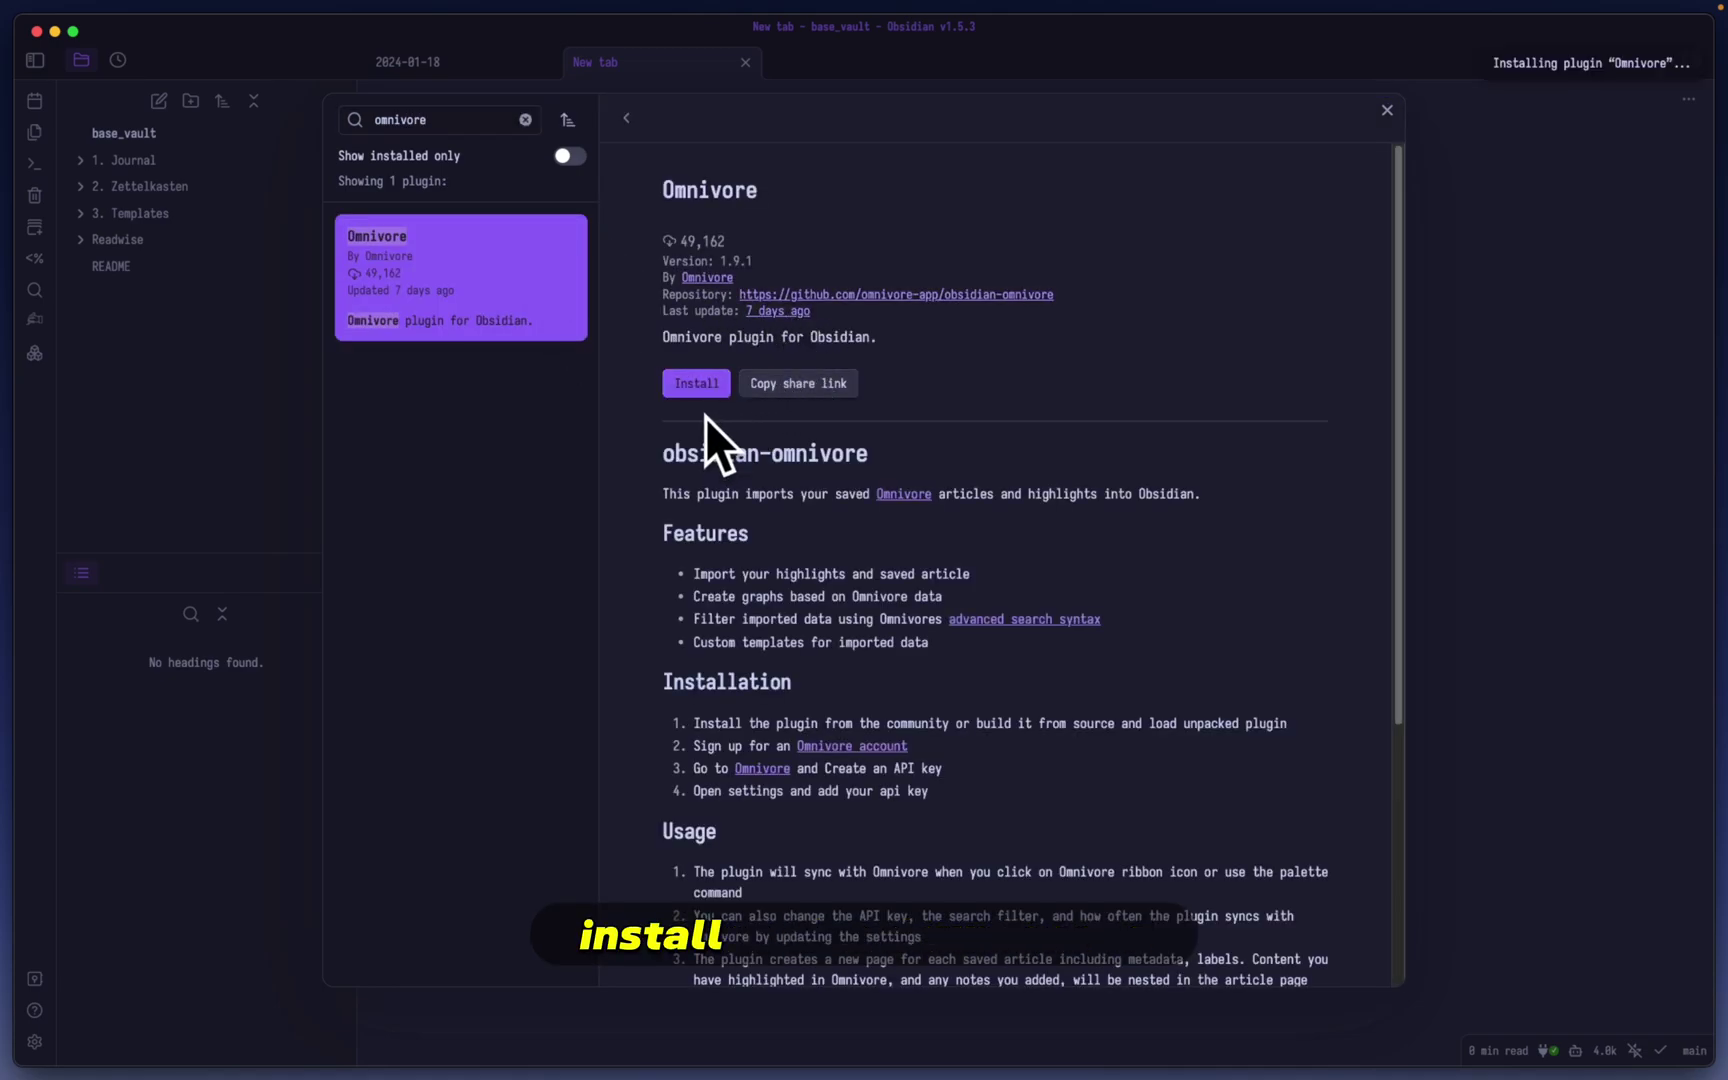
click(701, 392)
Paste the API key into the Omnivore plugin, set sync Frequency to 1 minute, and close settings
click(693, 383)
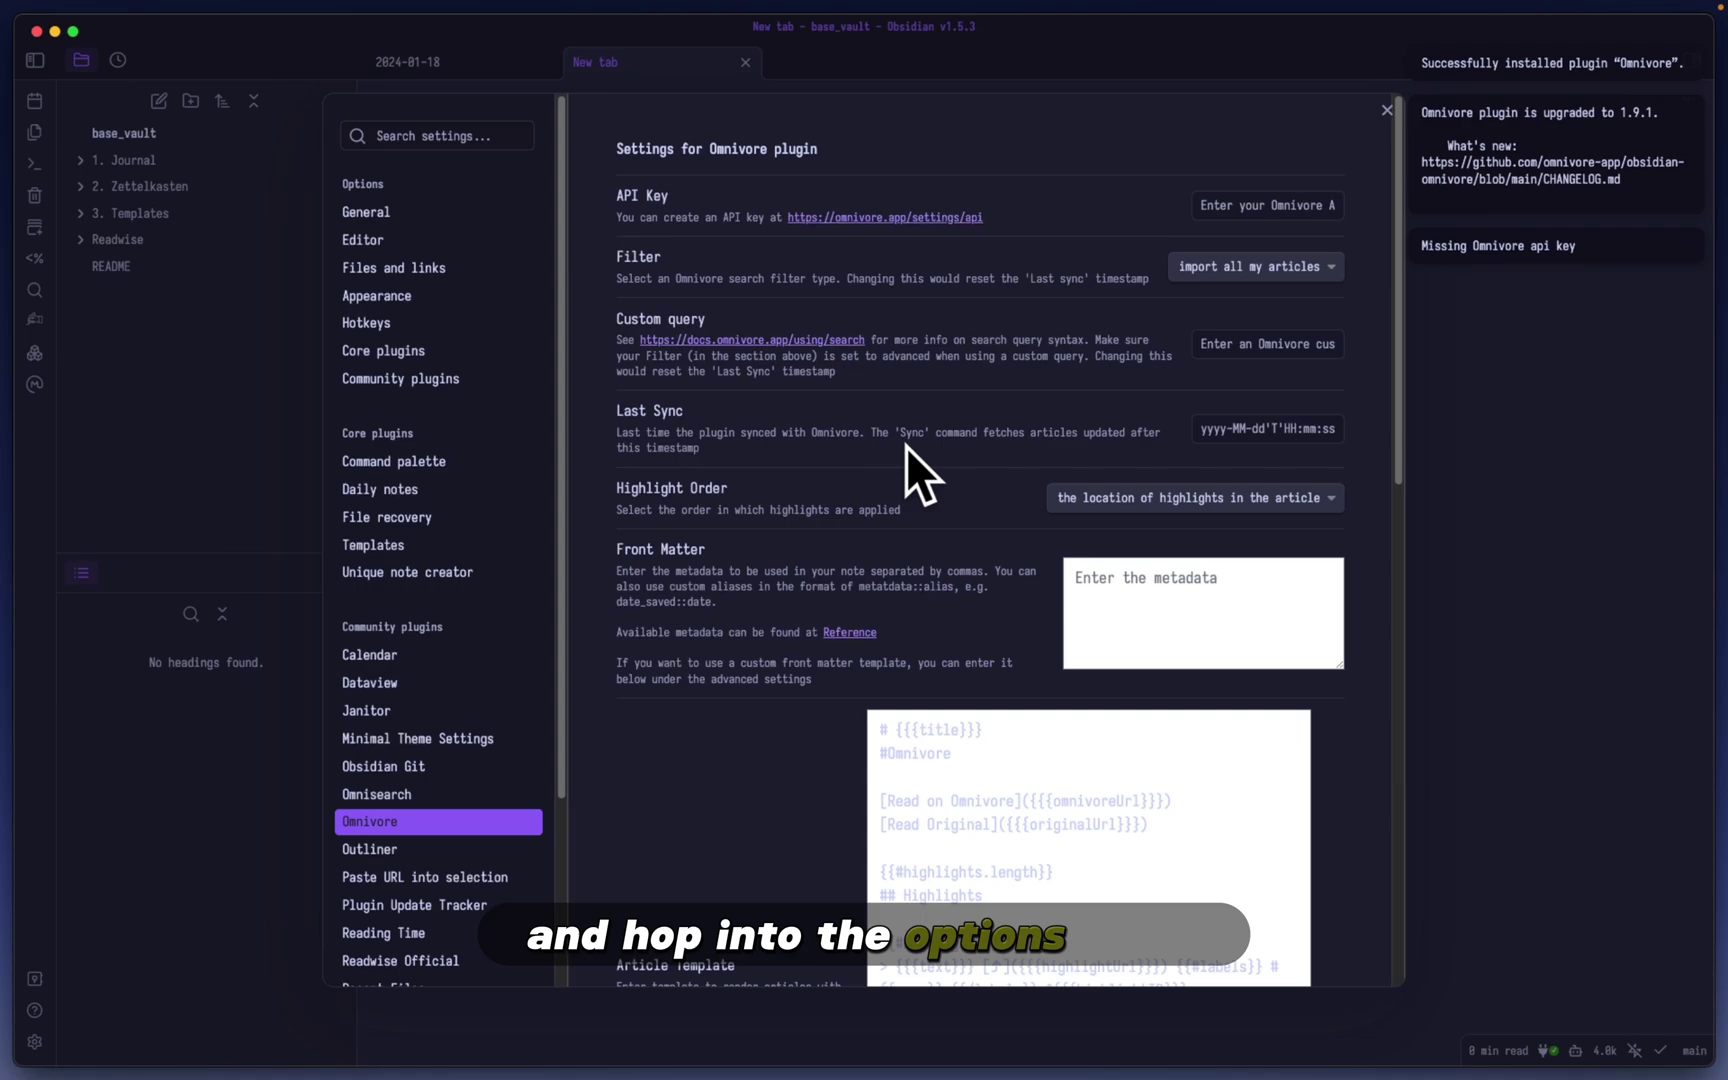
click(1267, 205)
key(super+v)
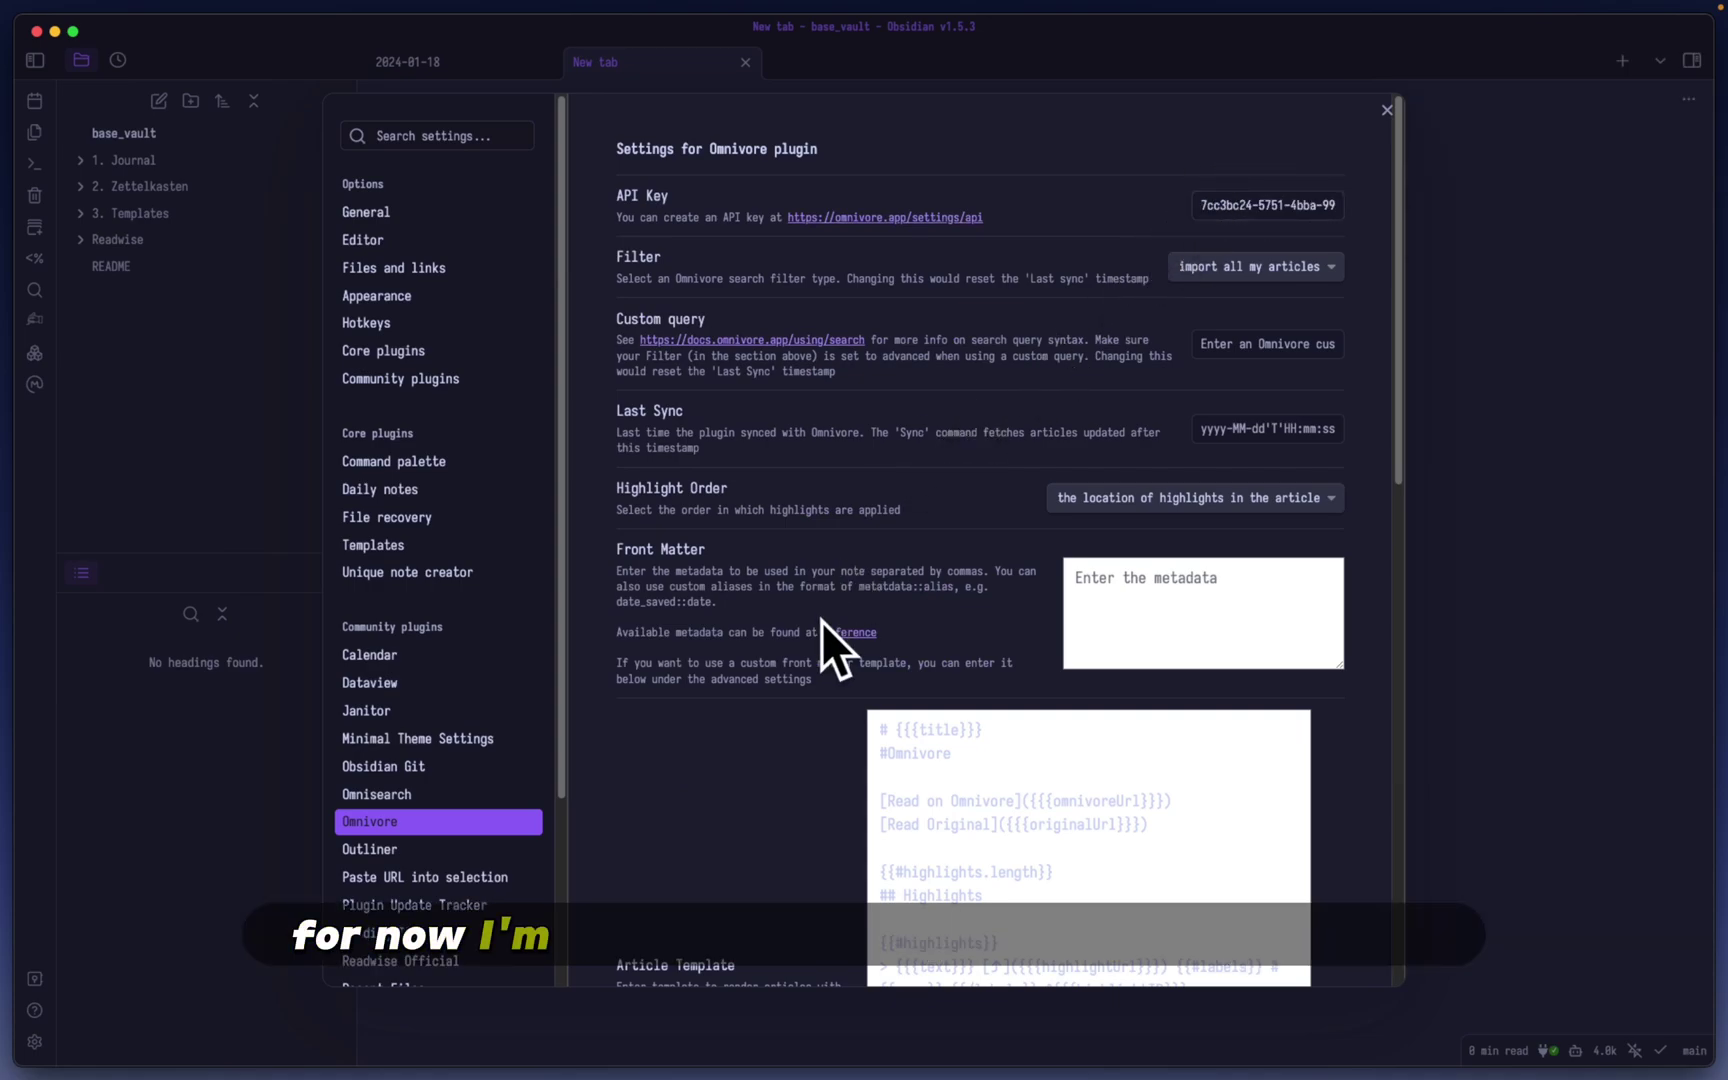
scroll(811, 524, down, 10)
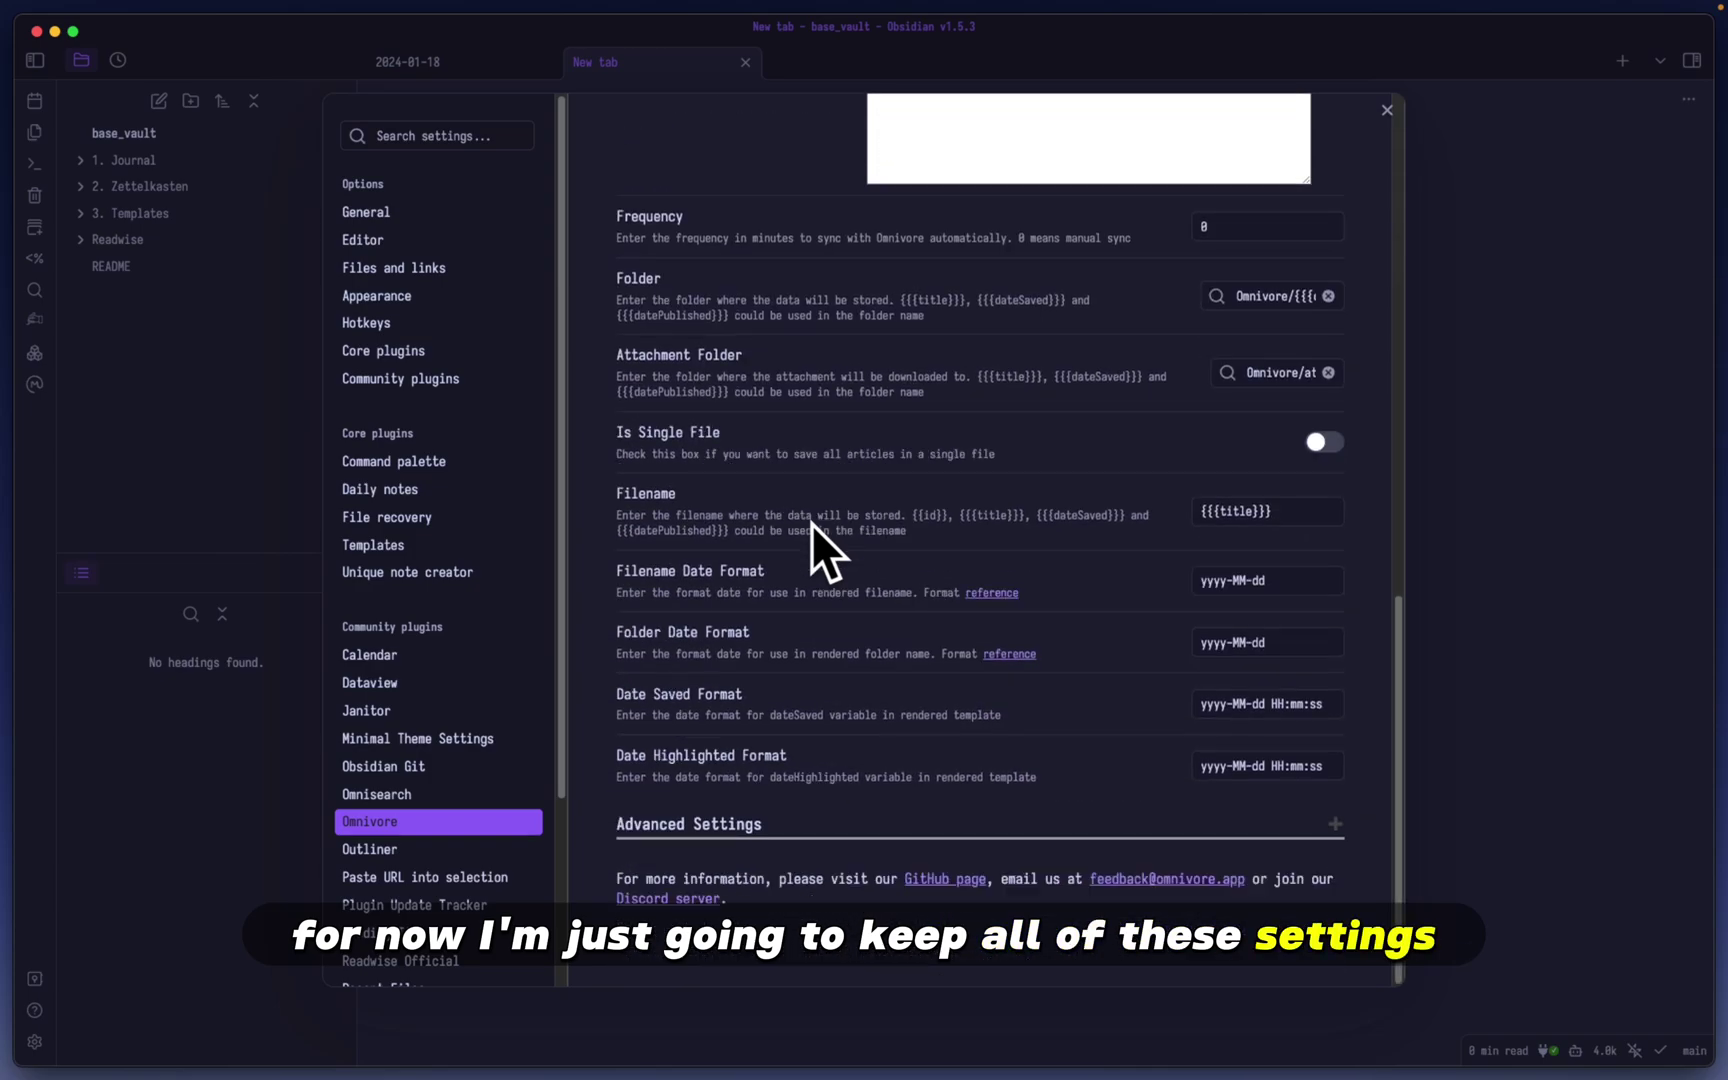
scroll(832, 548, up, 10)
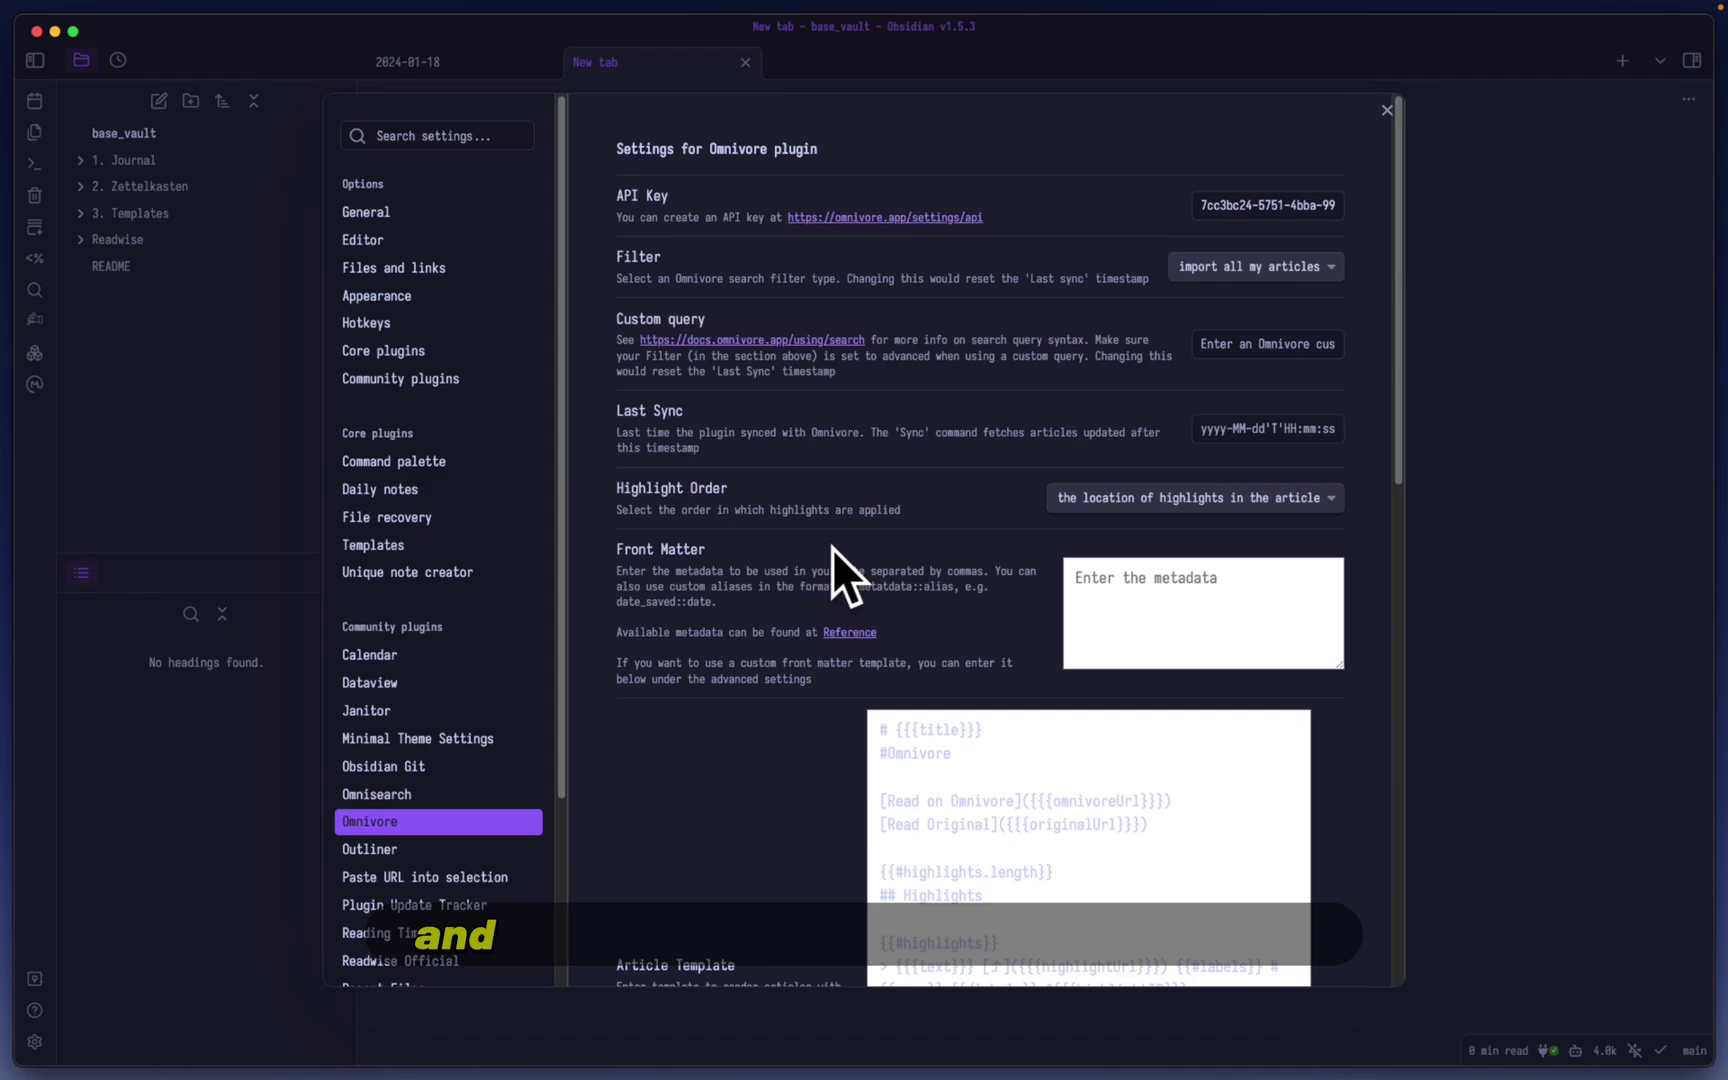
scroll(863, 246, down, 10)
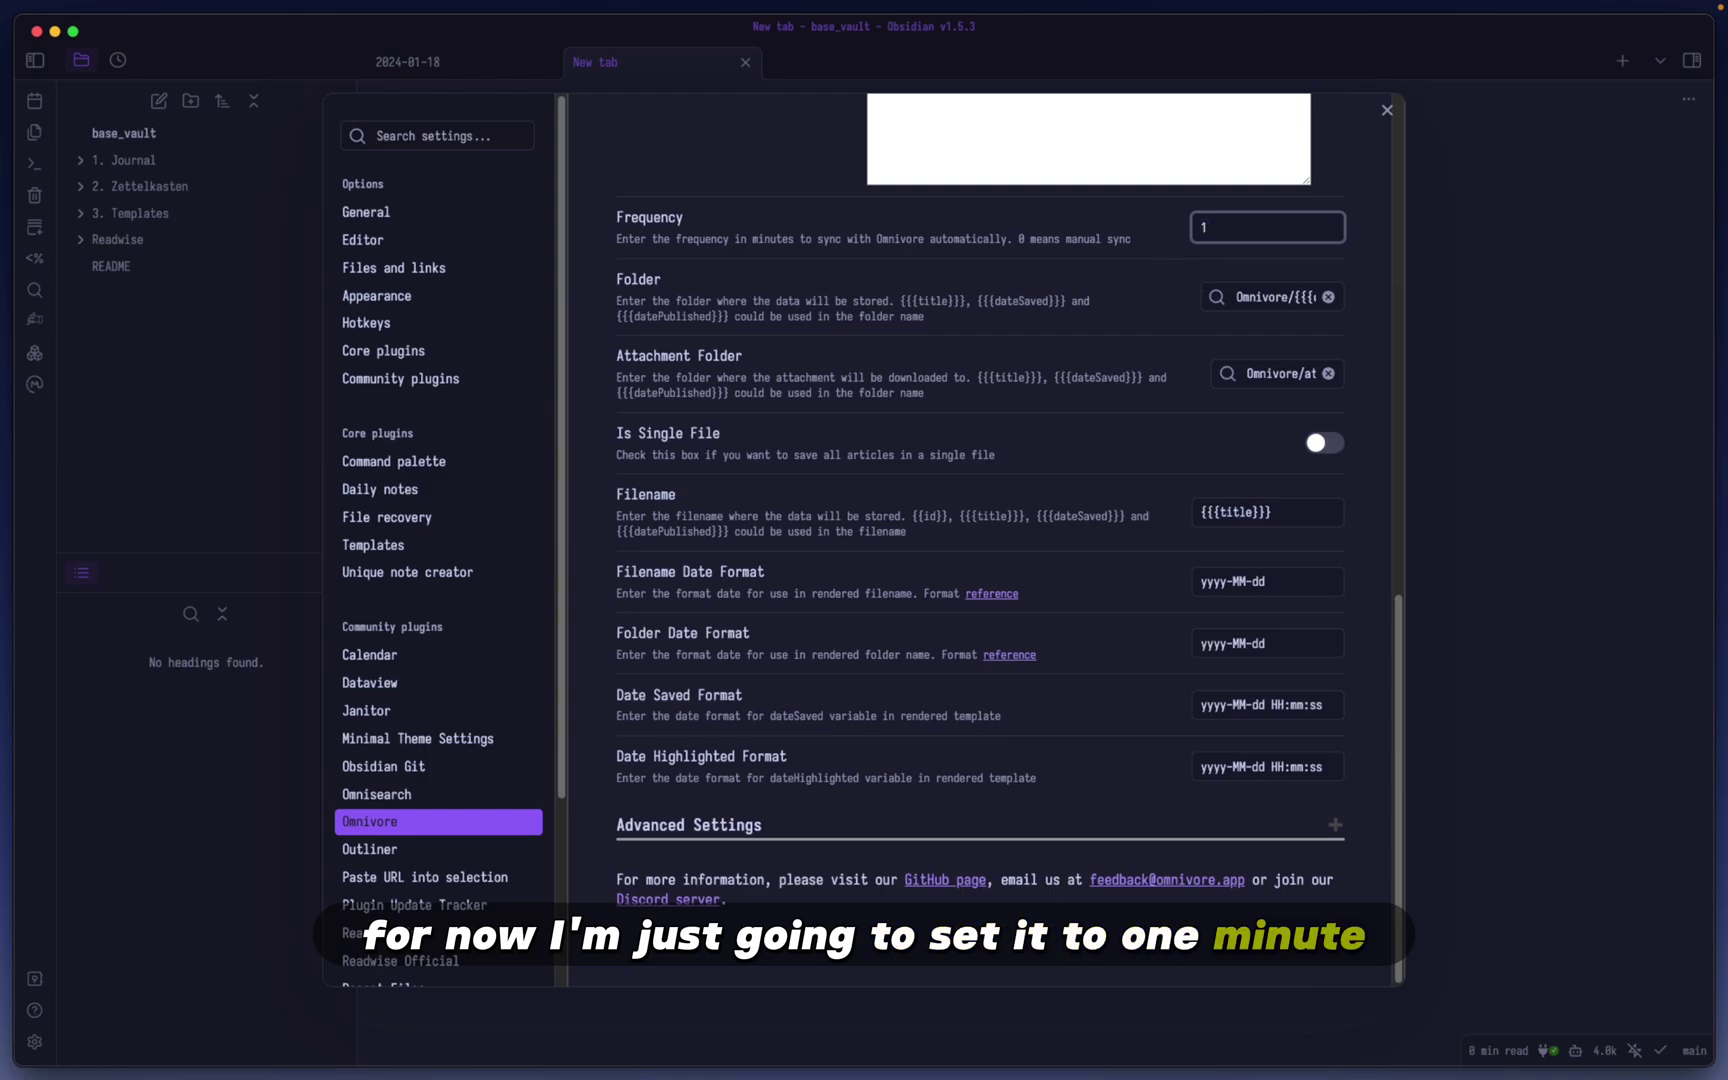
click(1405, 268)
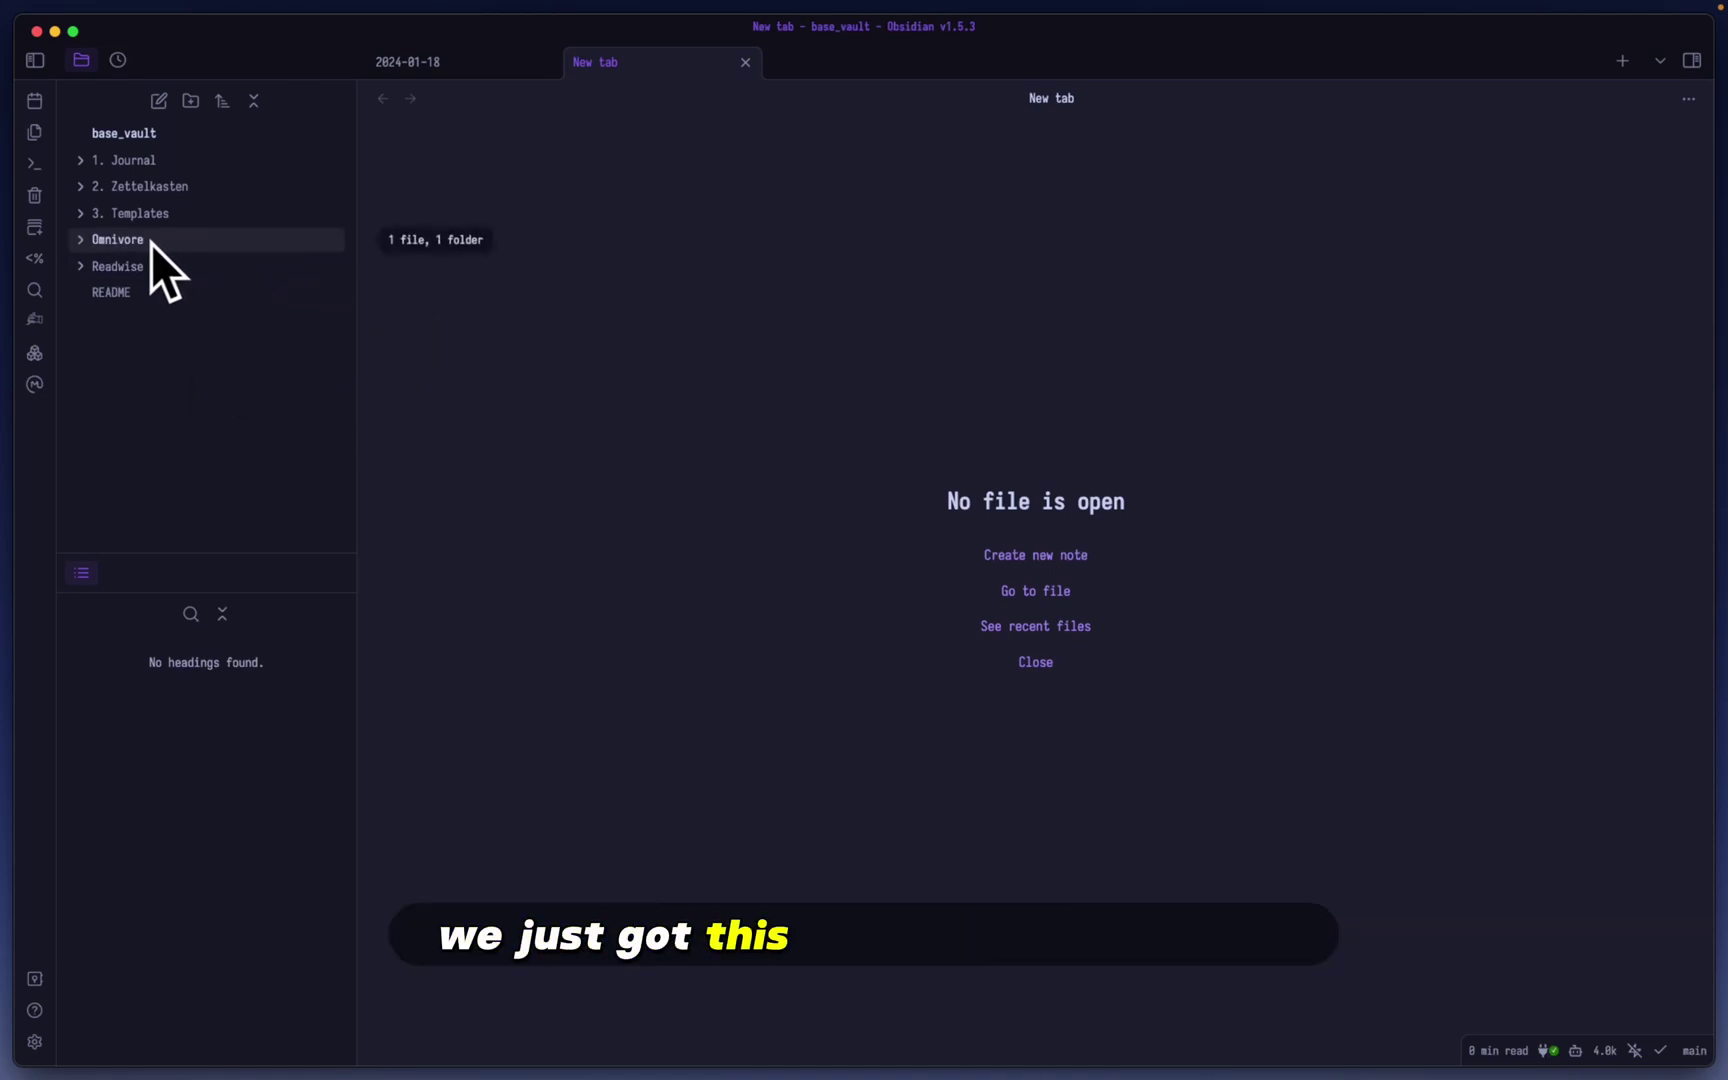
Open the synced note in Omnivore/2024-01-18 and review its highlight quote, title and #Omnivore tag
click(201, 239)
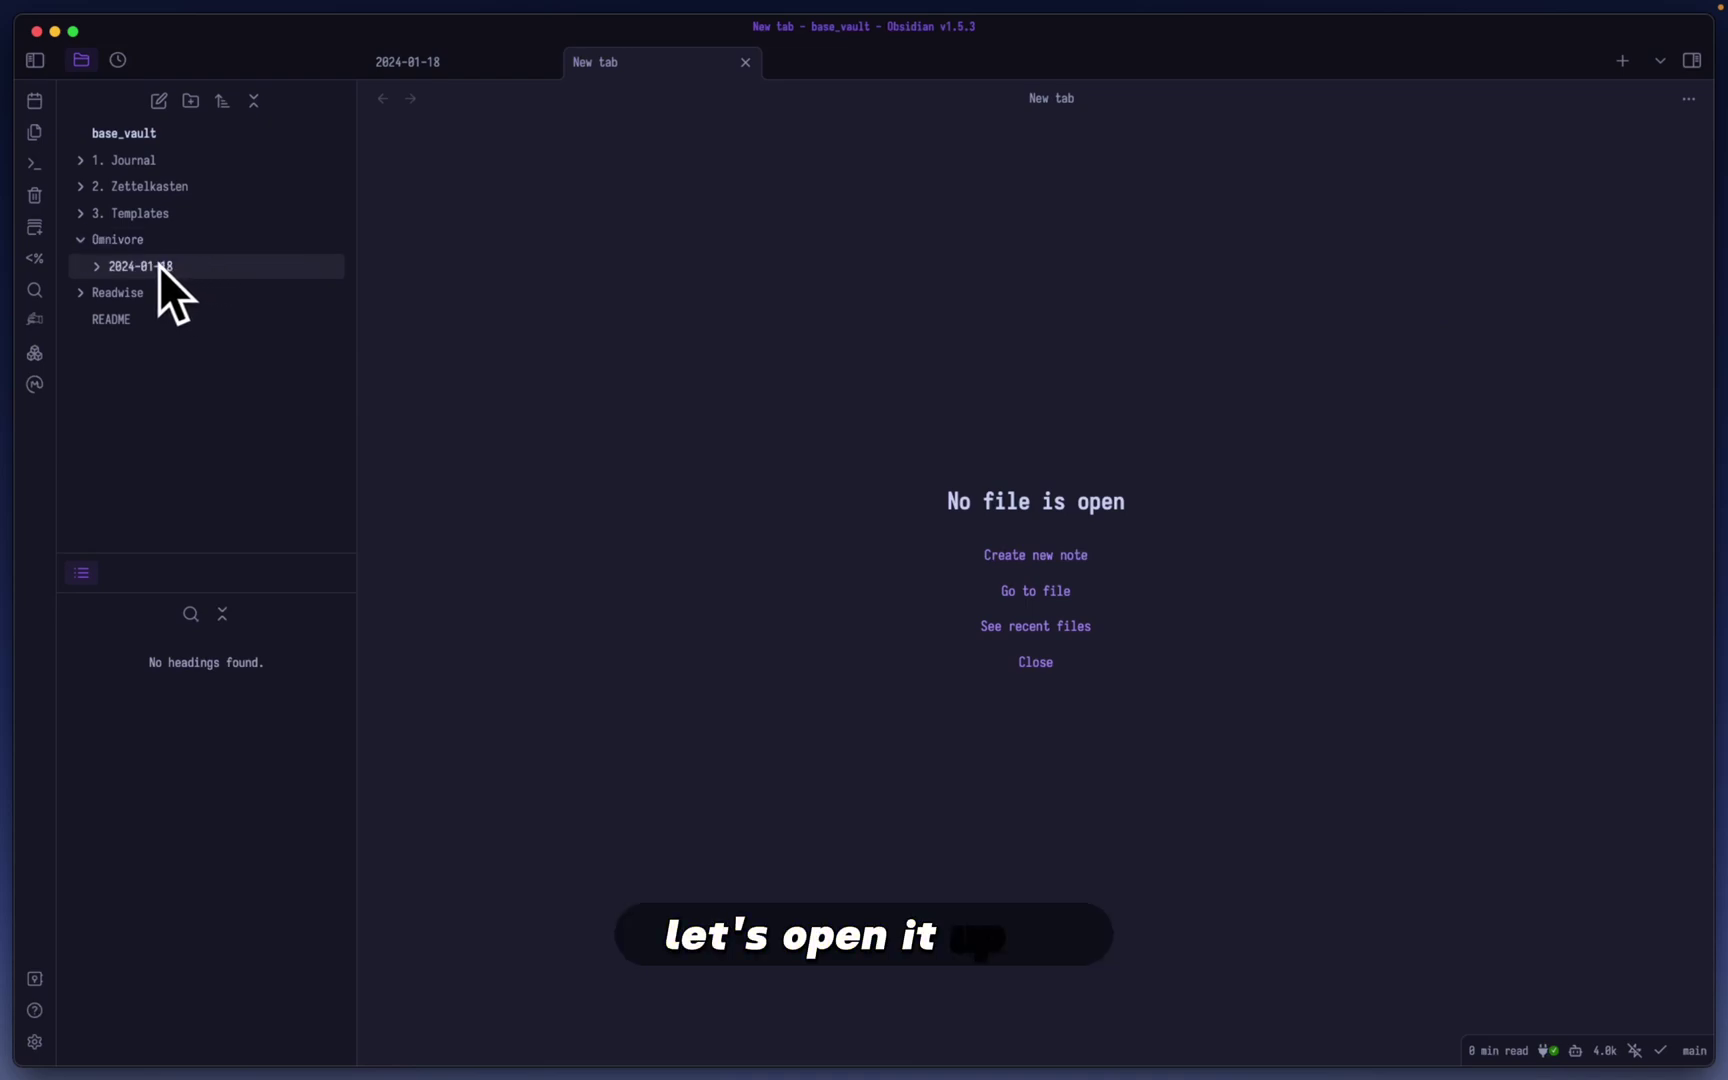
click(202, 266)
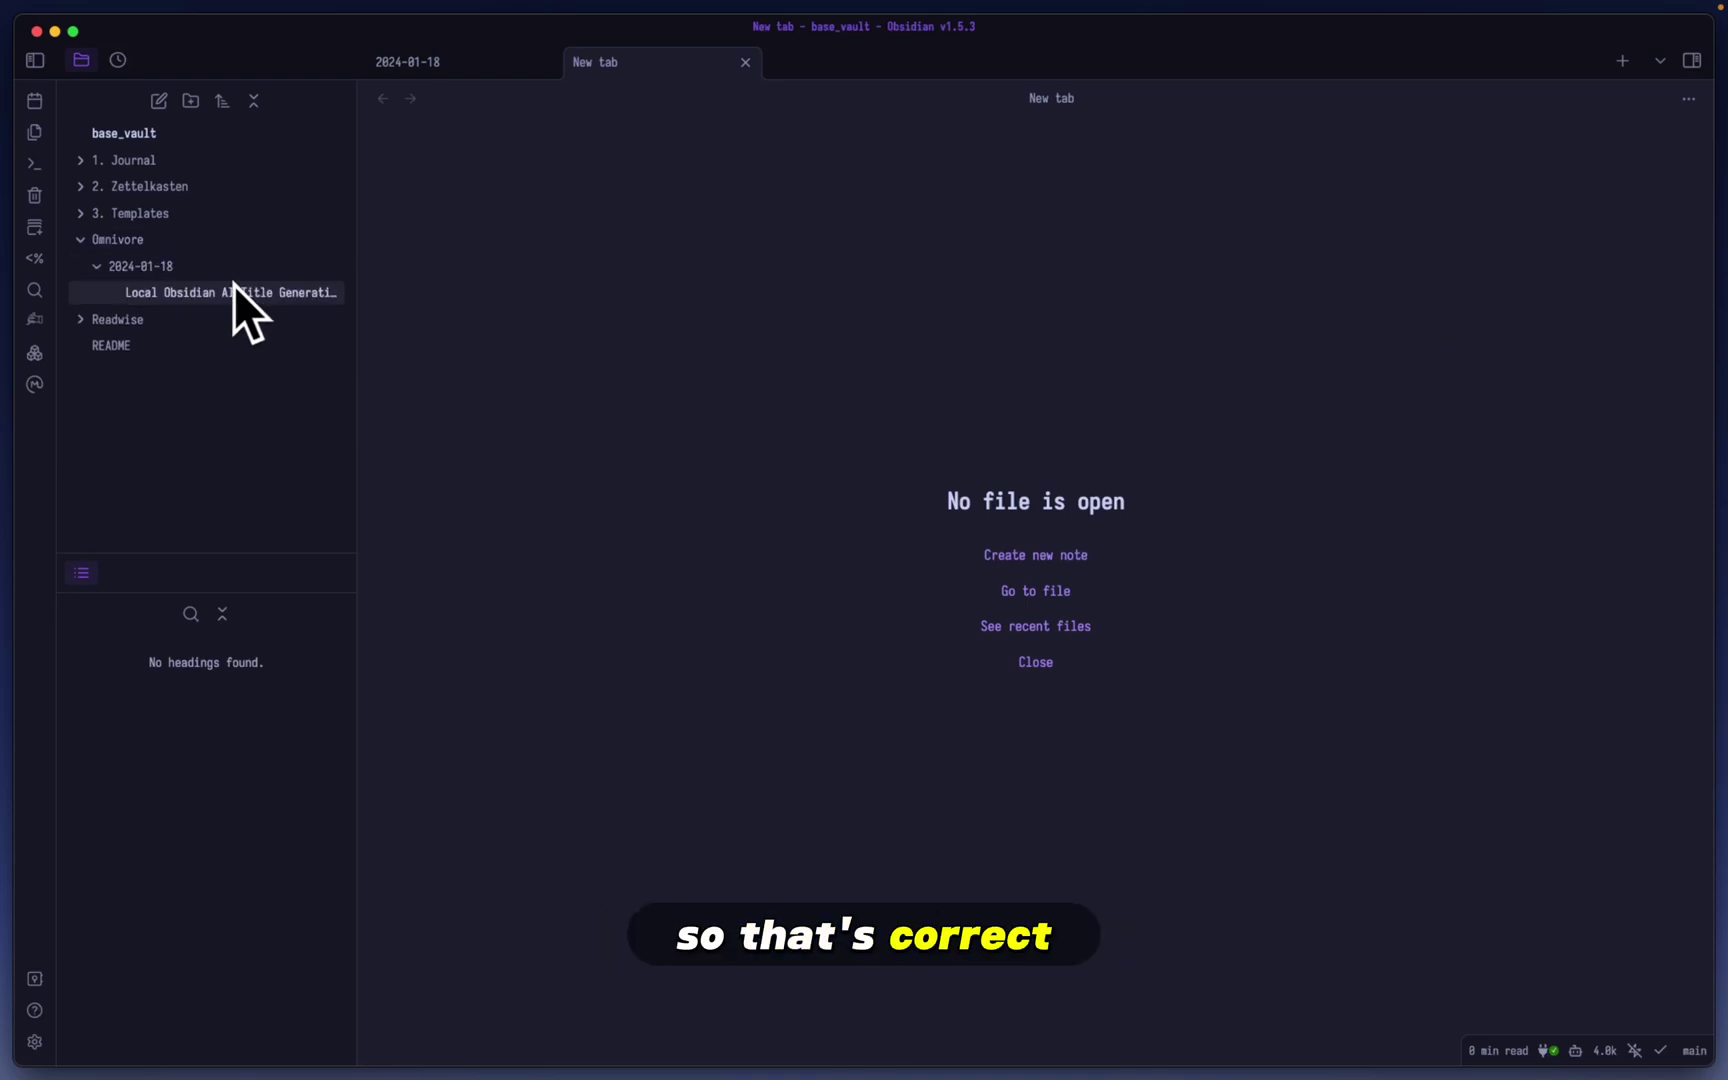
click(188, 293)
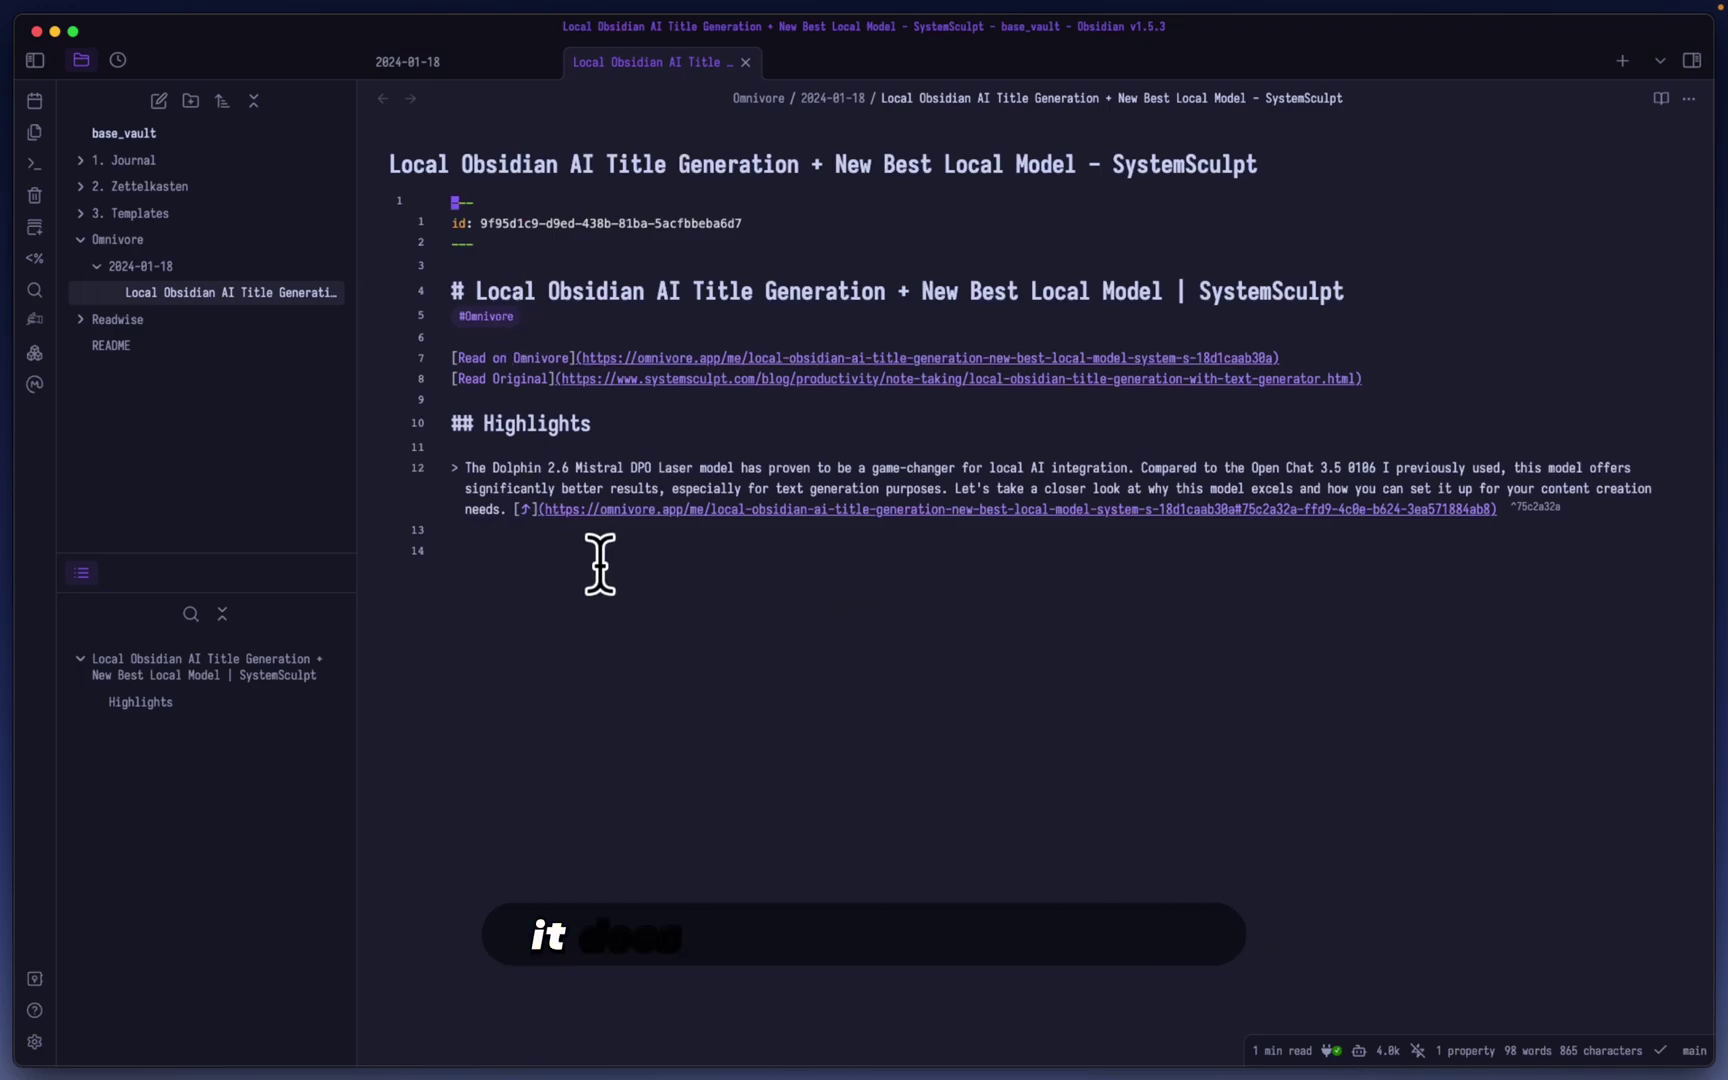
drag(567, 560, 443, 468)
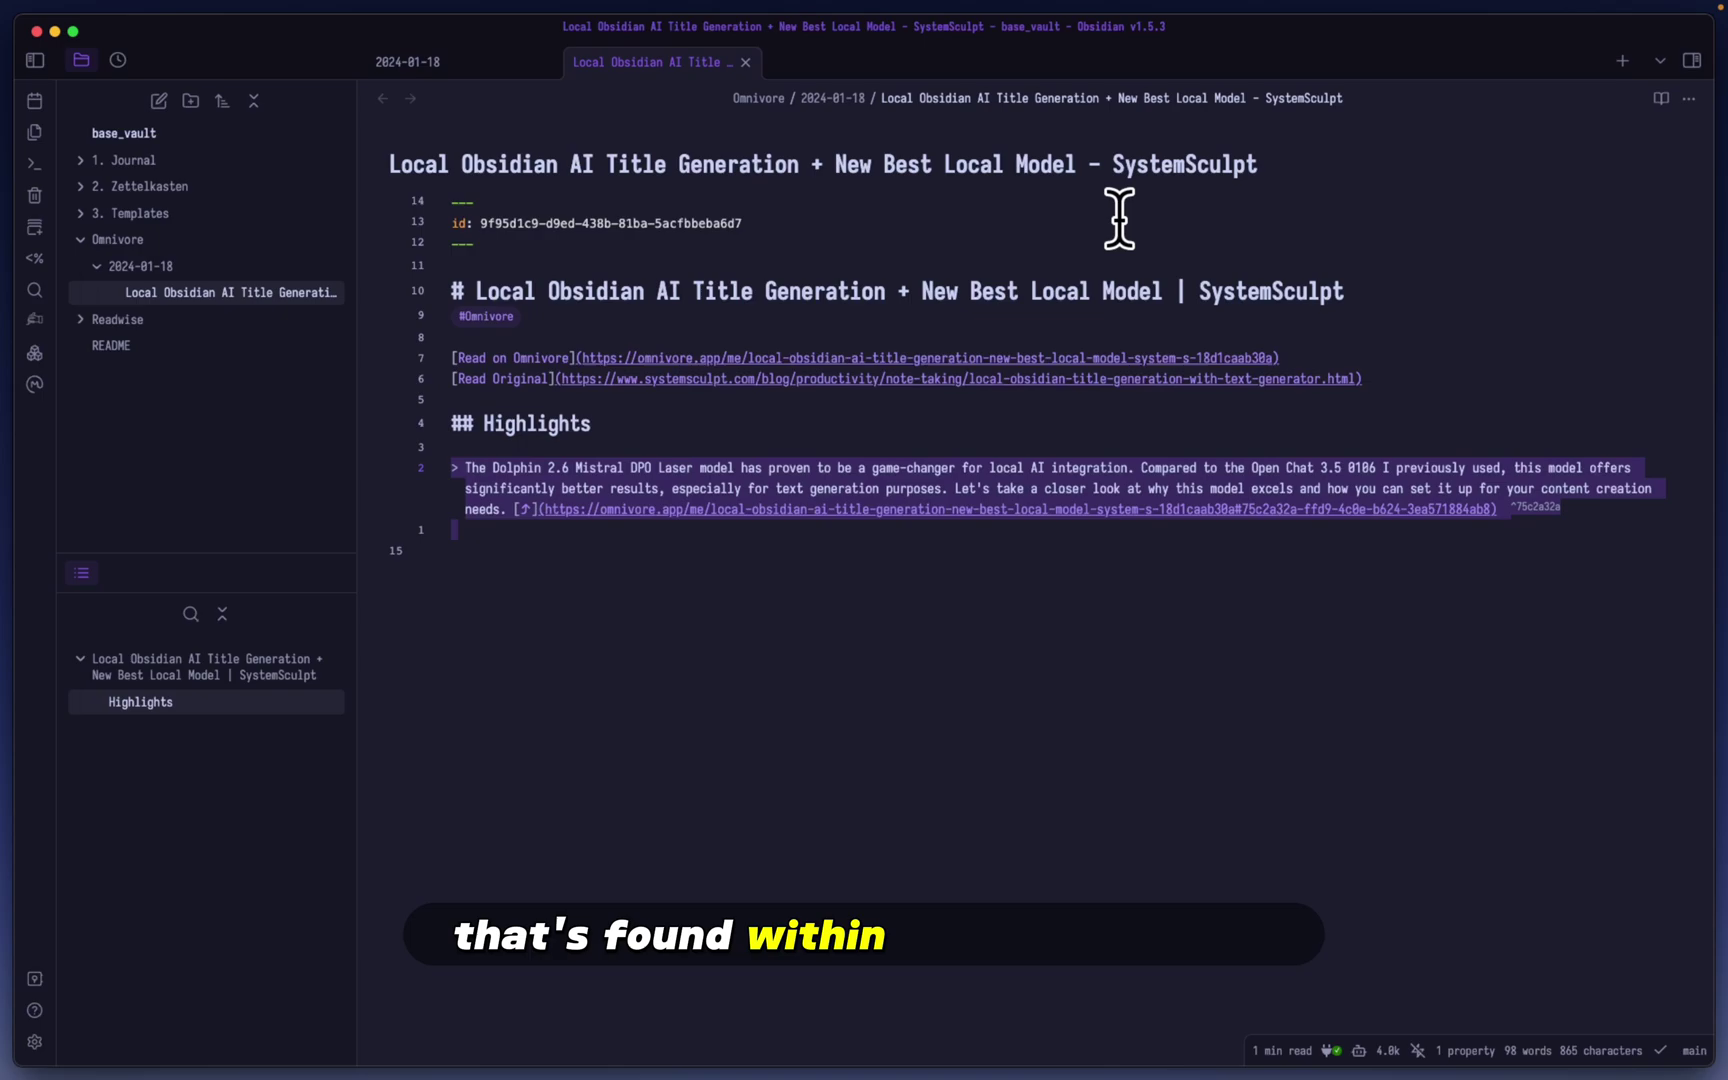
triple_click(1387, 296)
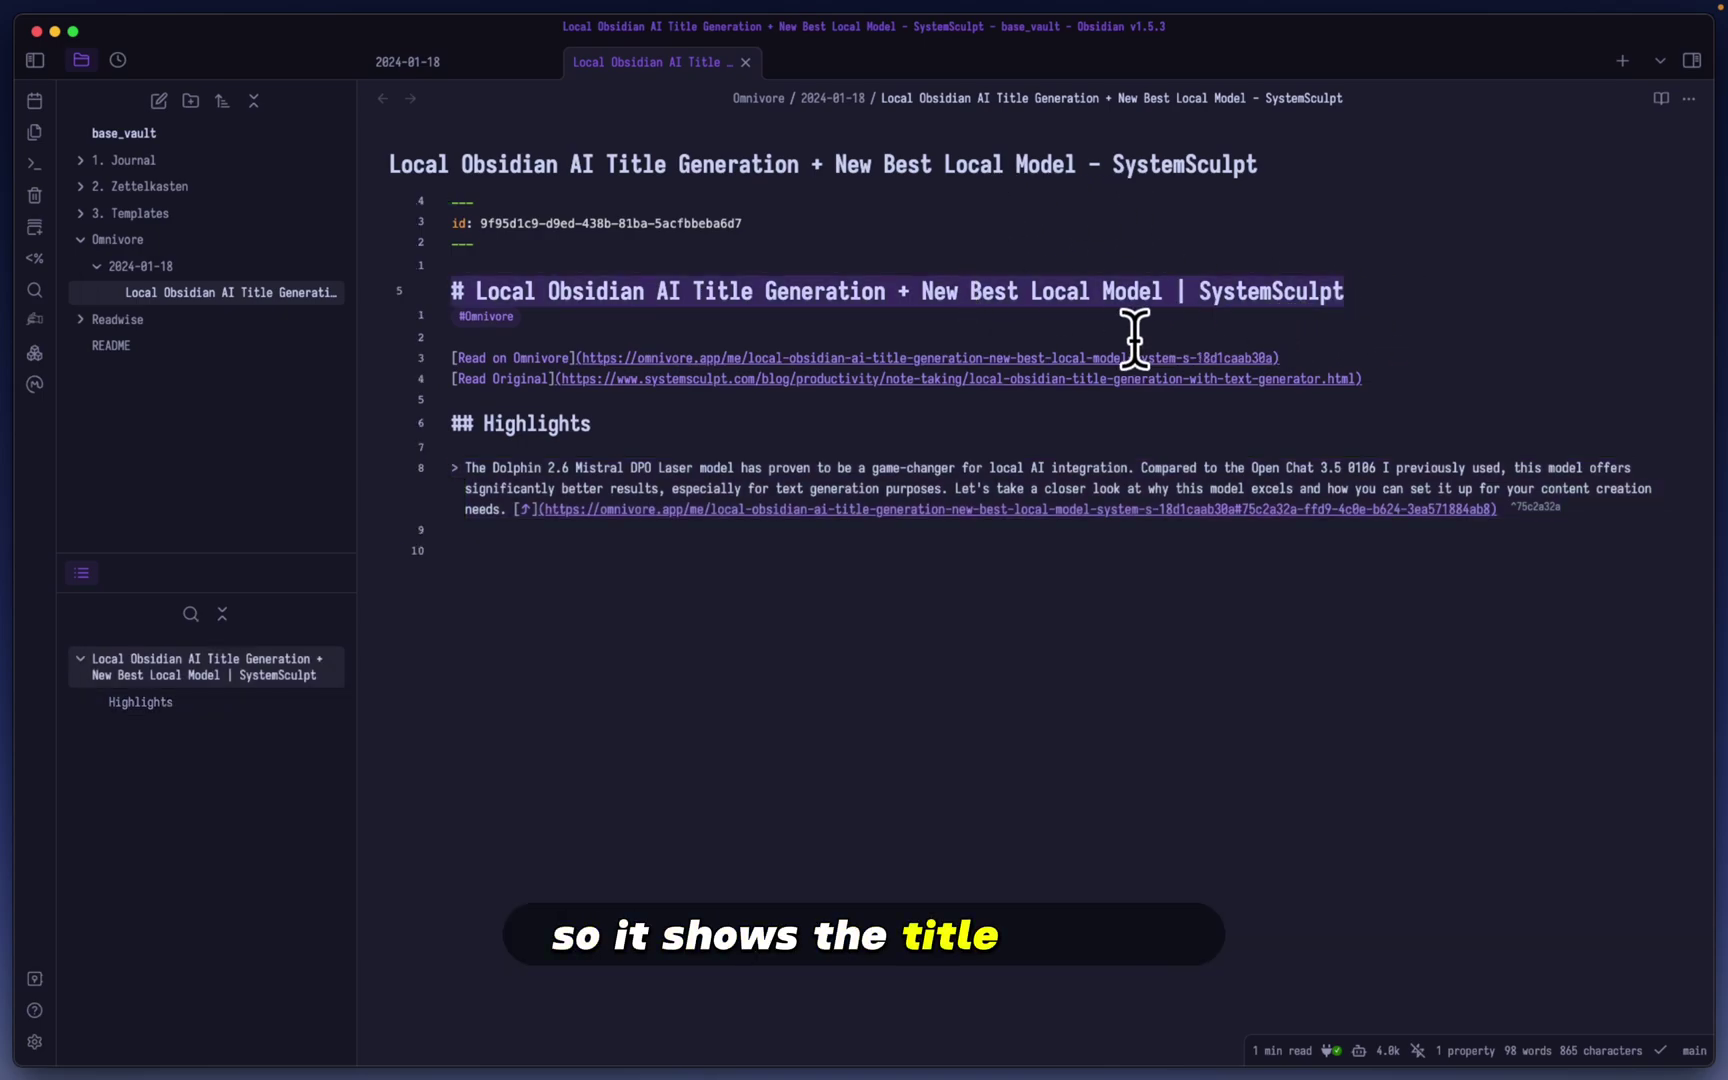
click(606, 318)
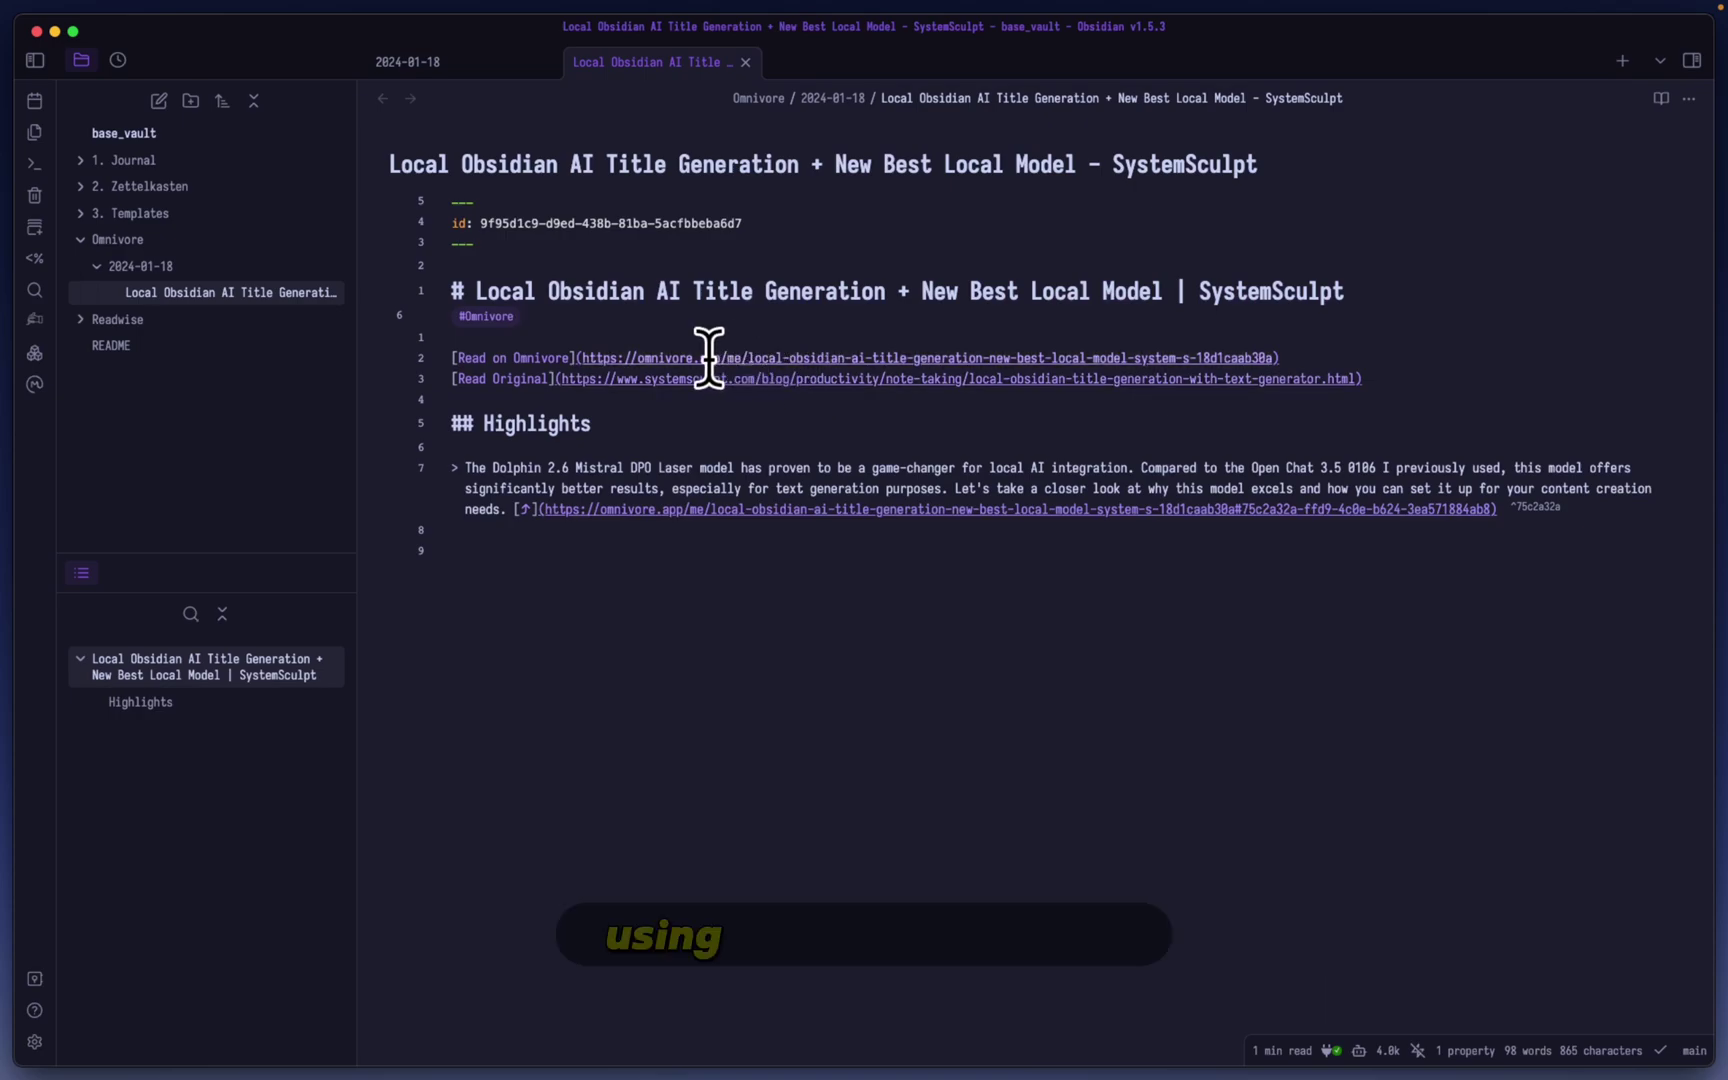
Follow the note's Read on Omnivore link and scroll the article down to Resources
super+click(1035, 357)
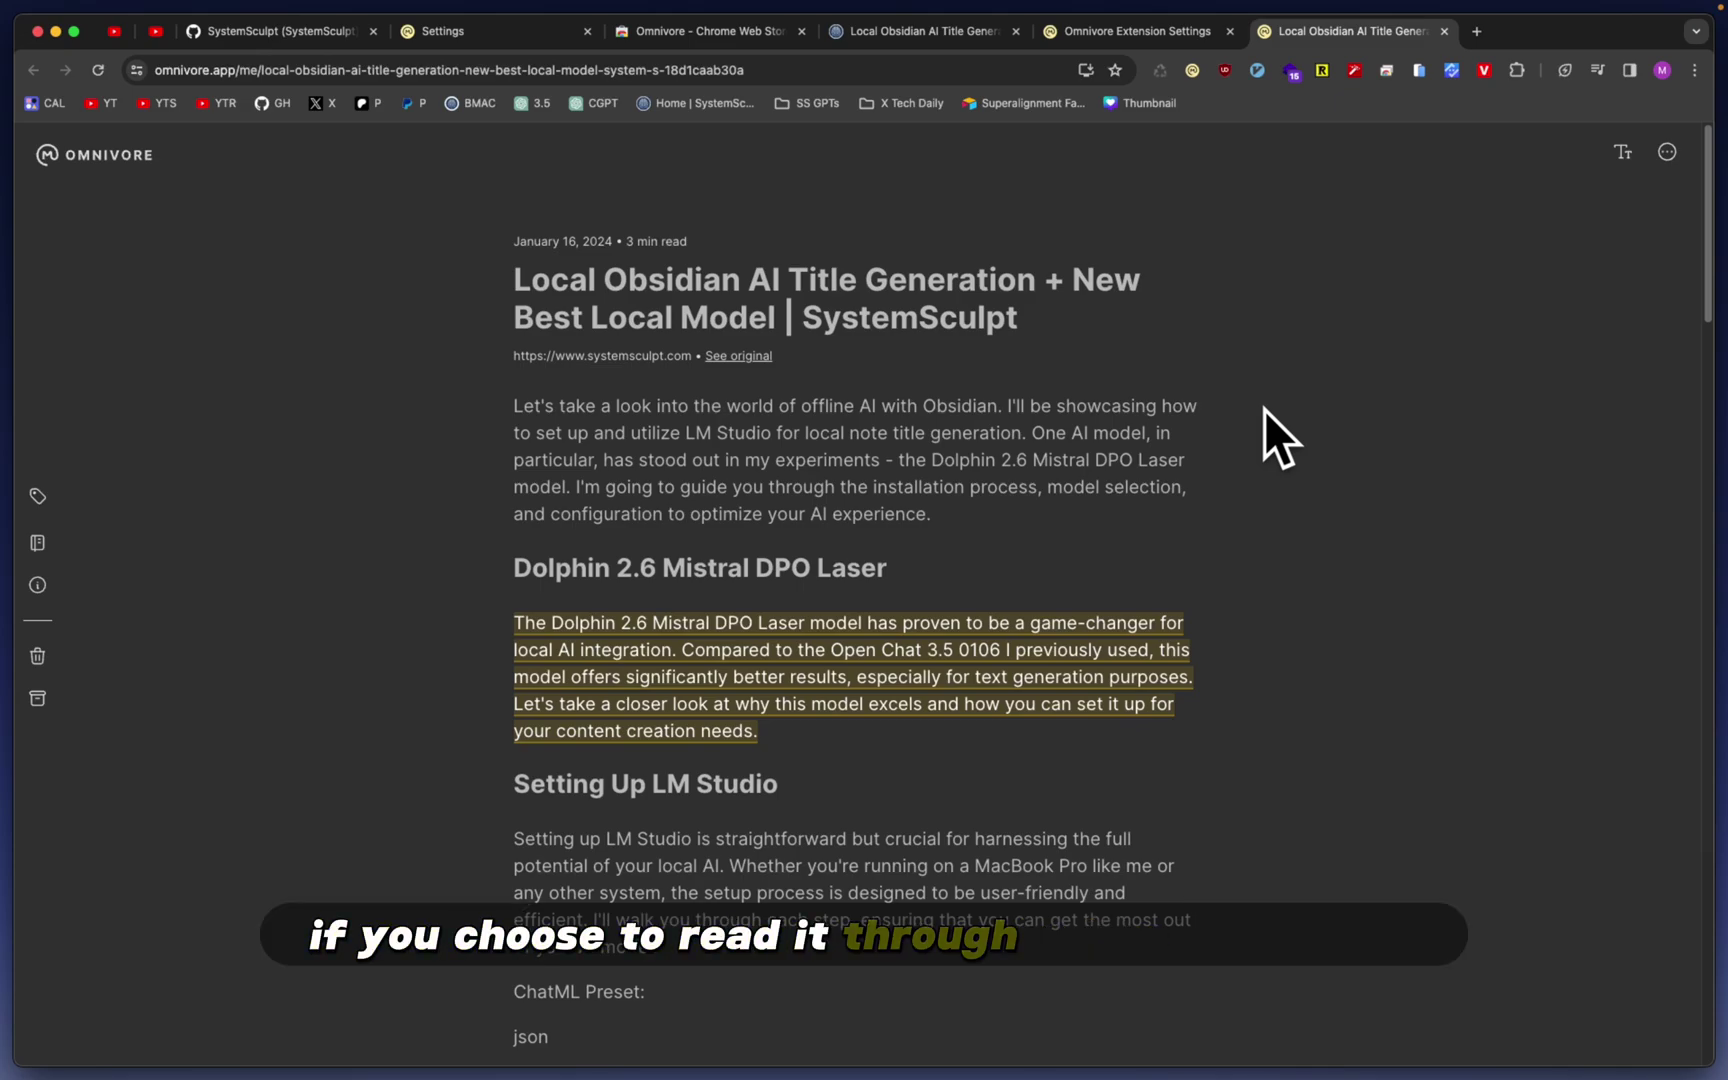
scroll(1264, 409, down, 5)
scroll(1264, 409, up, 3)
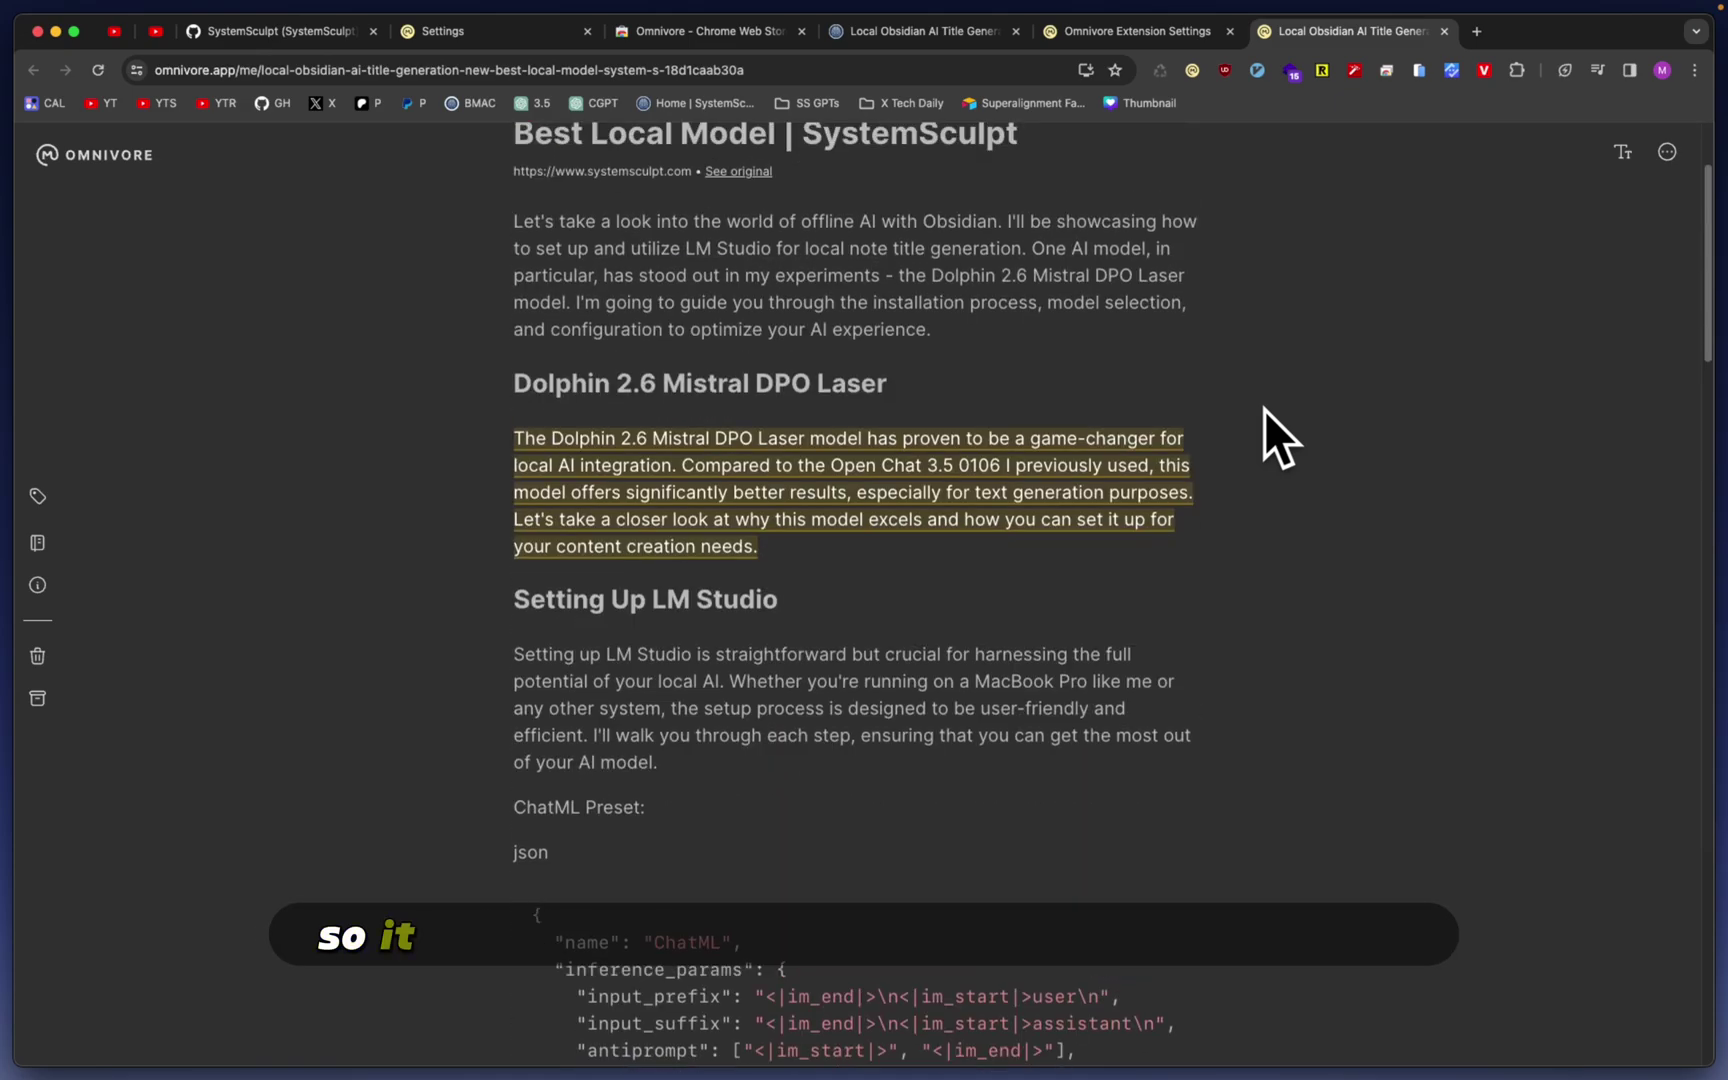
scroll(764, 598, down, 5)
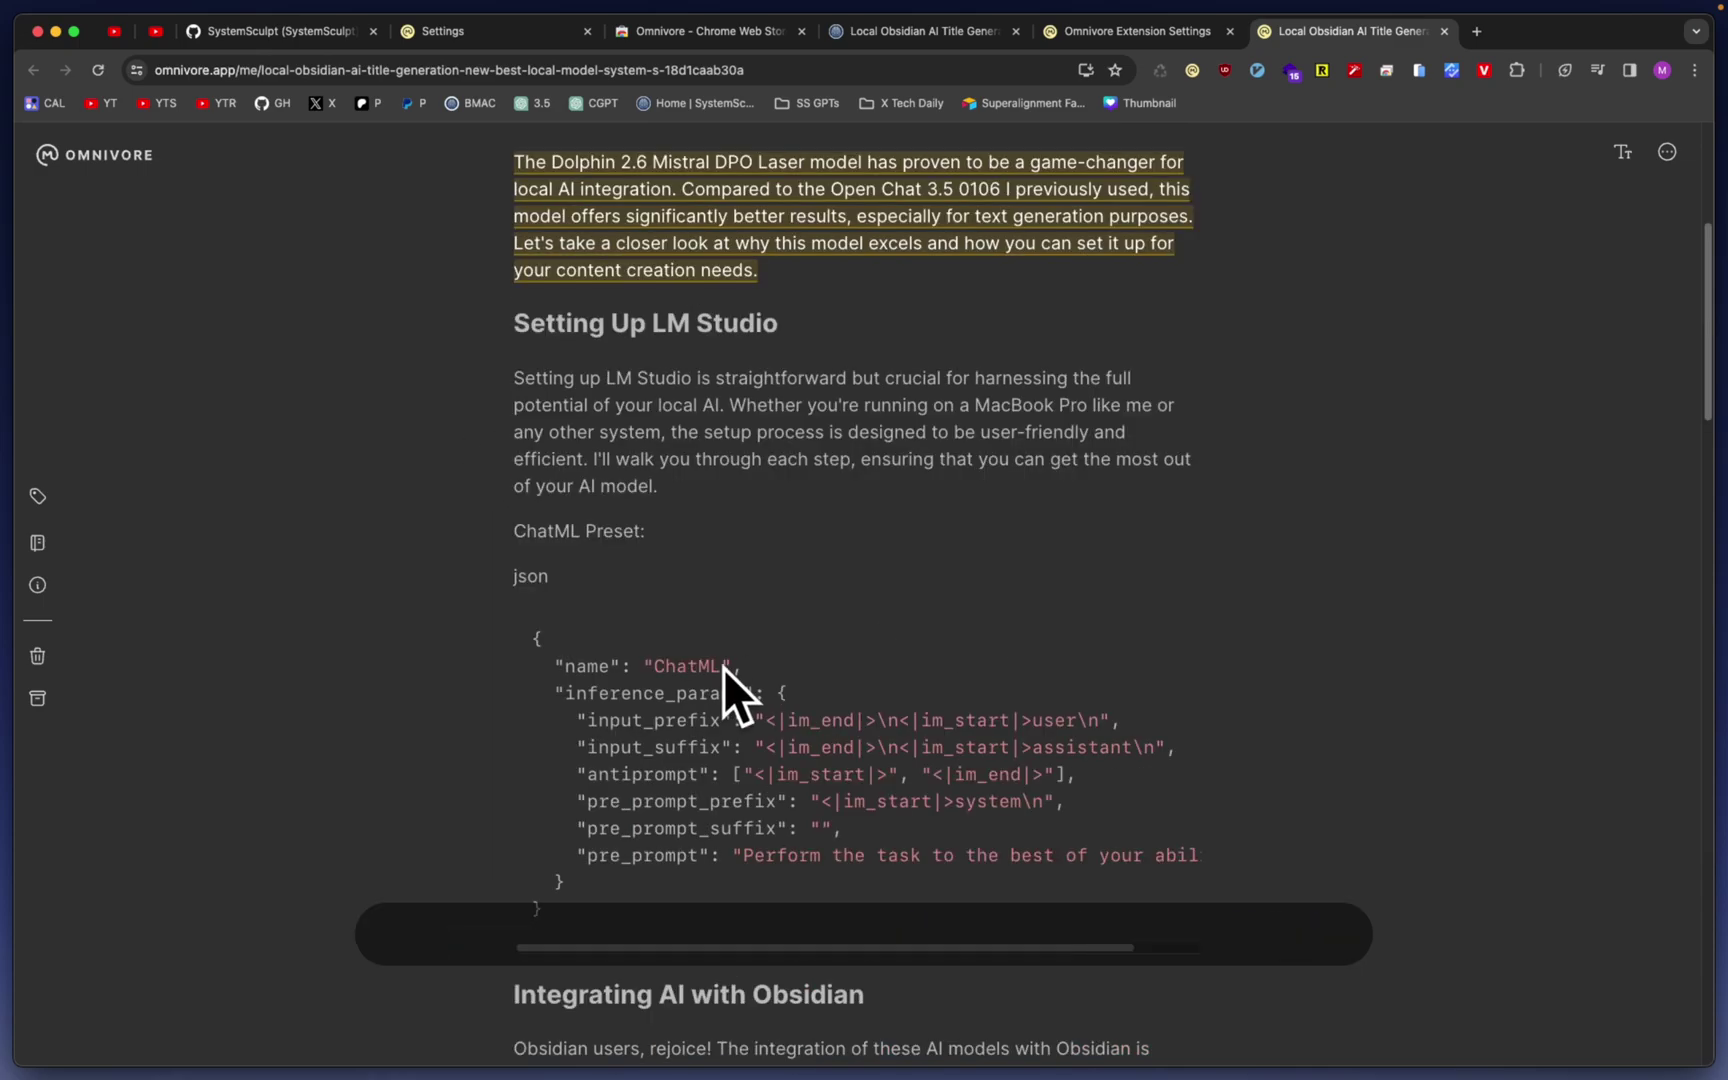
scroll(737, 535, right, 2)
scroll(735, 530, left, 2)
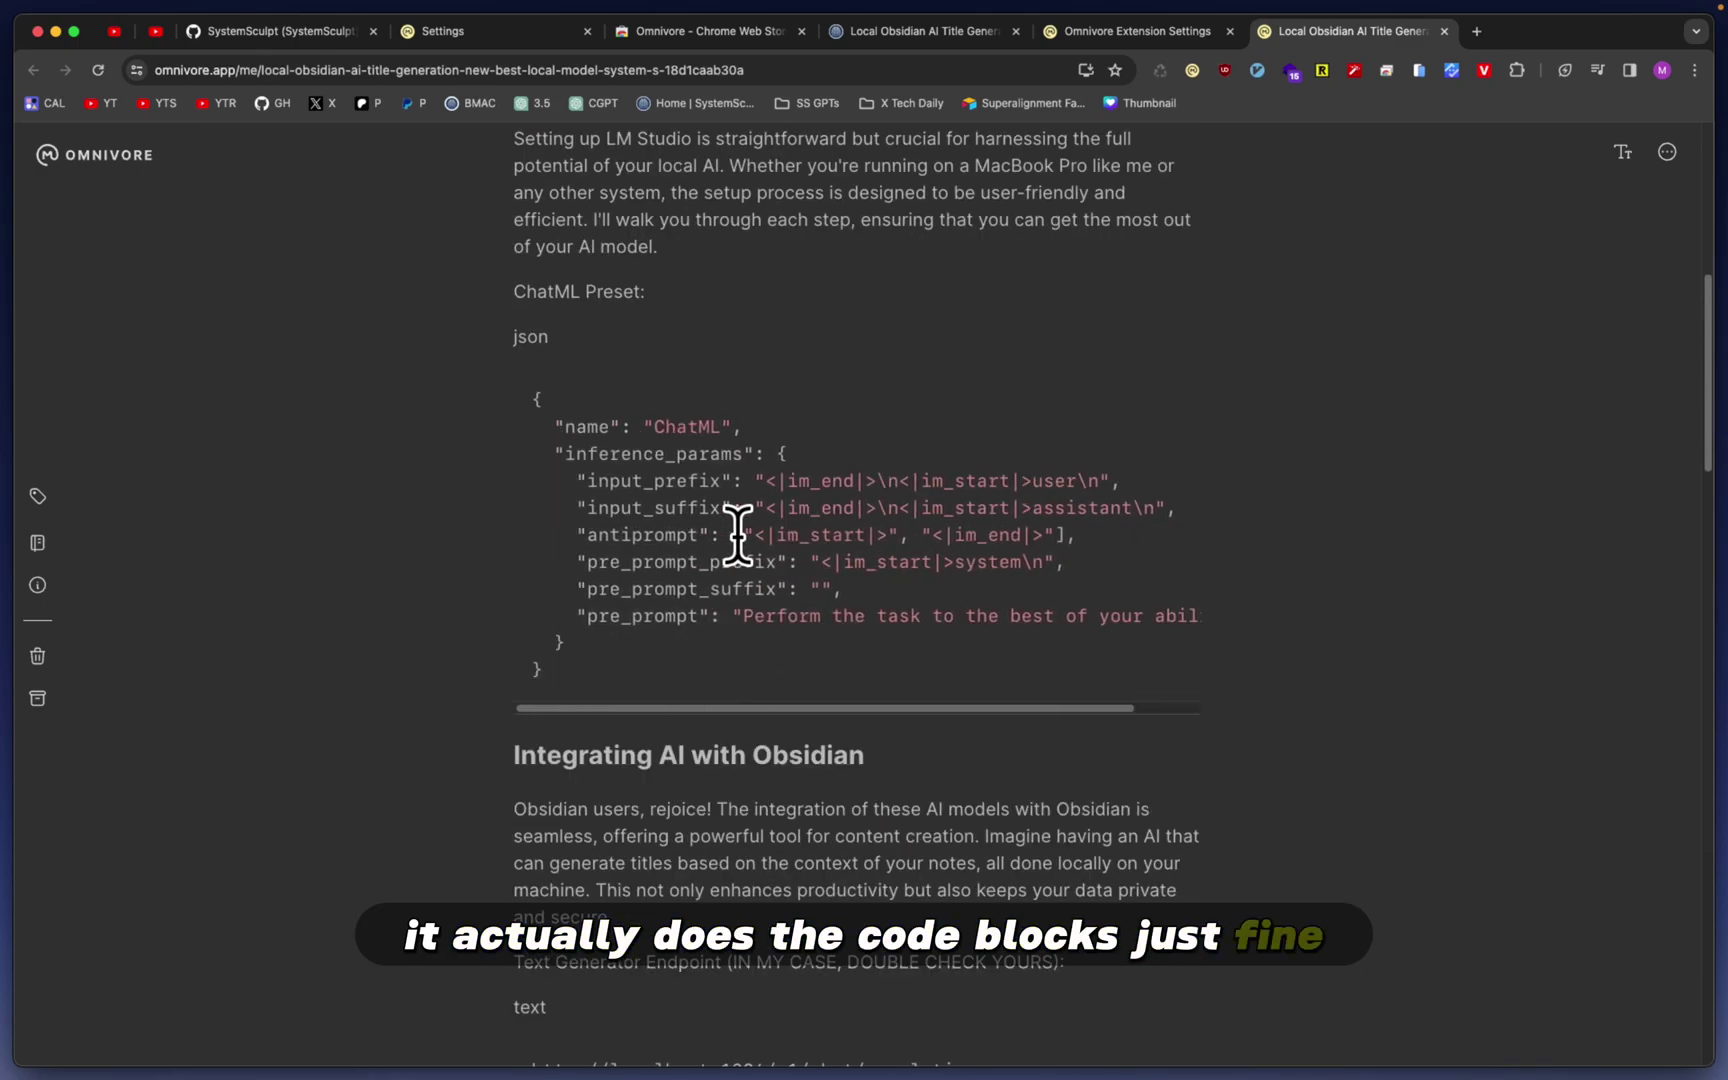
scroll(1305, 632, down, 5)
scroll(1305, 632, down, 3)
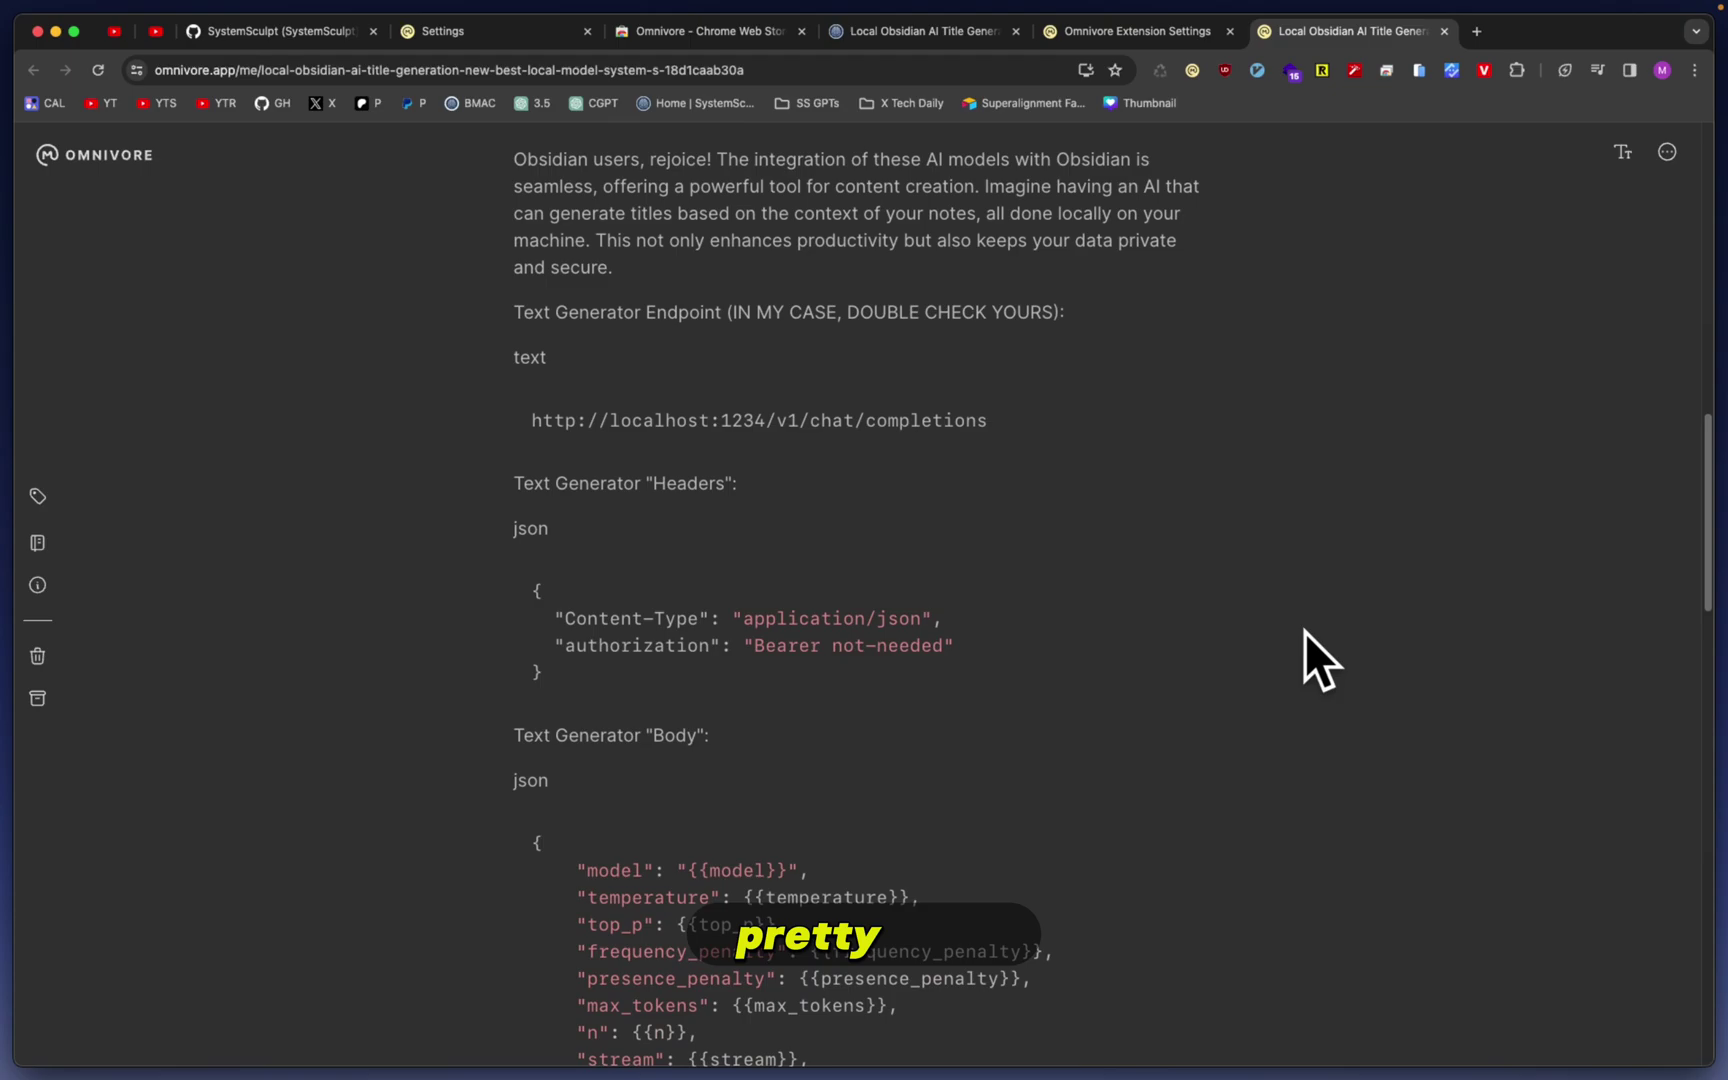
scroll(1328, 424, down, 5)
scroll(1389, 500, down, 6)
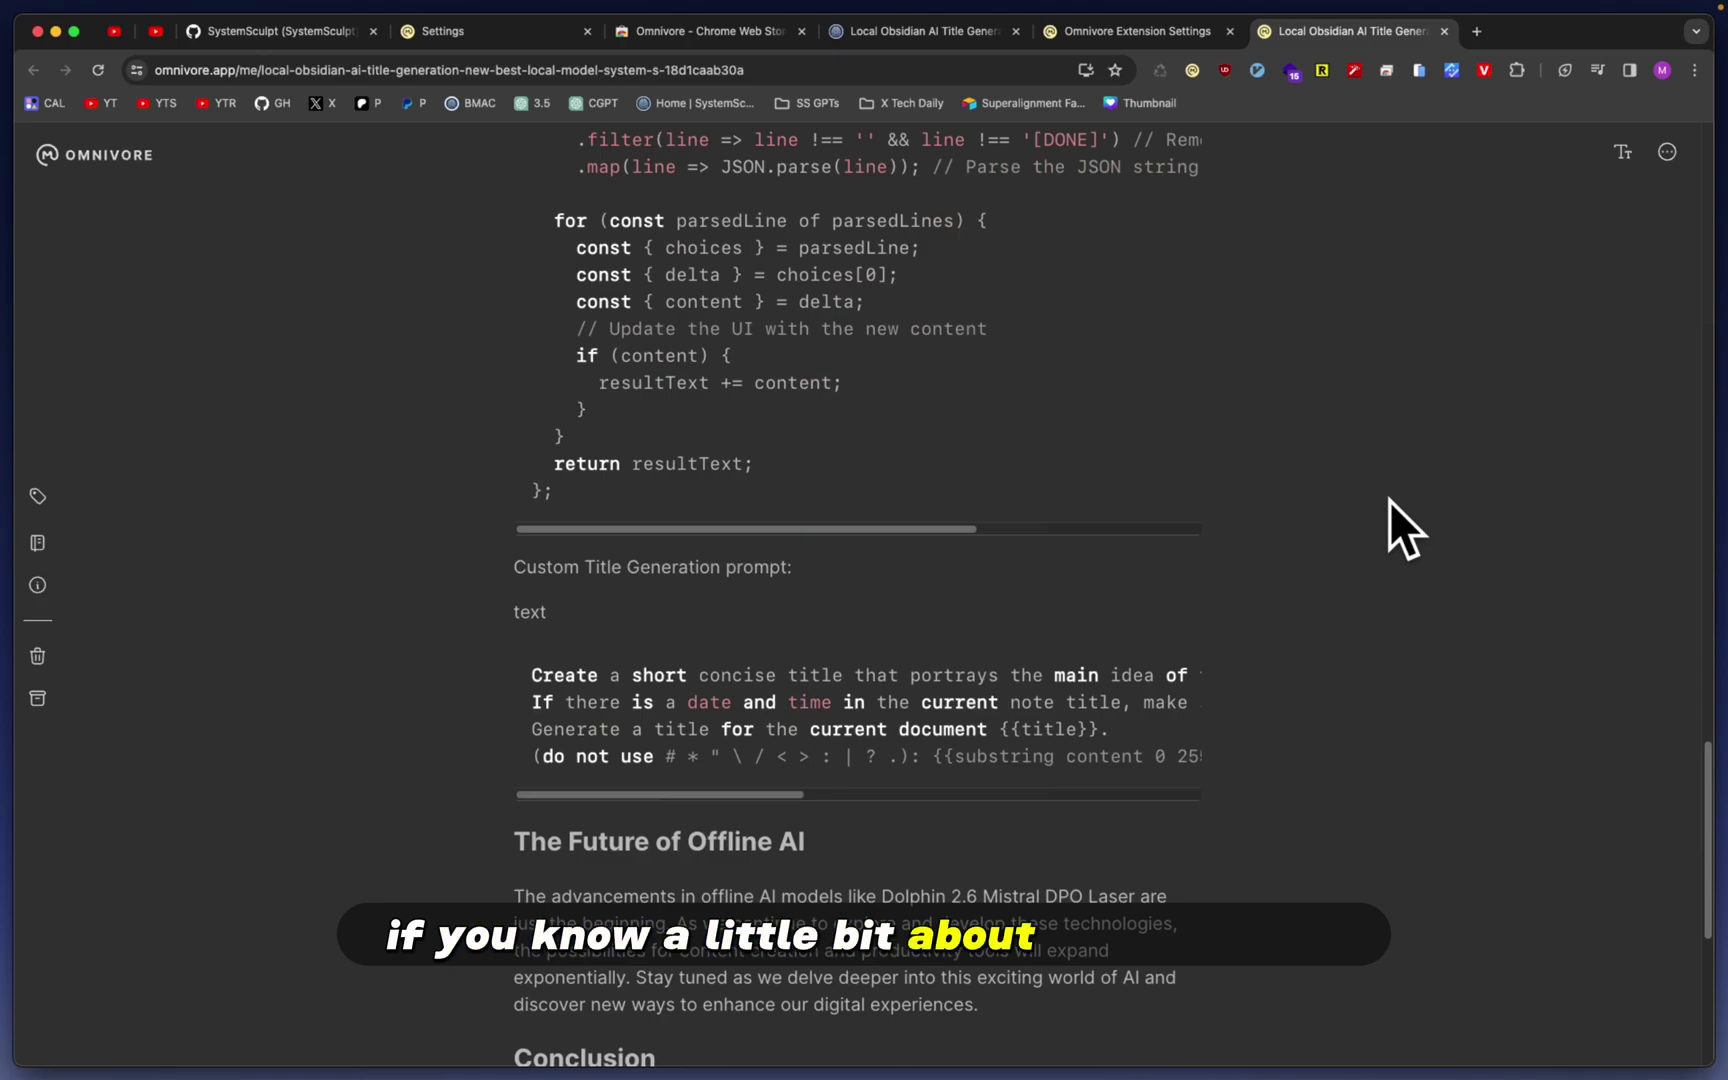
scroll(1389, 500, down, 3)
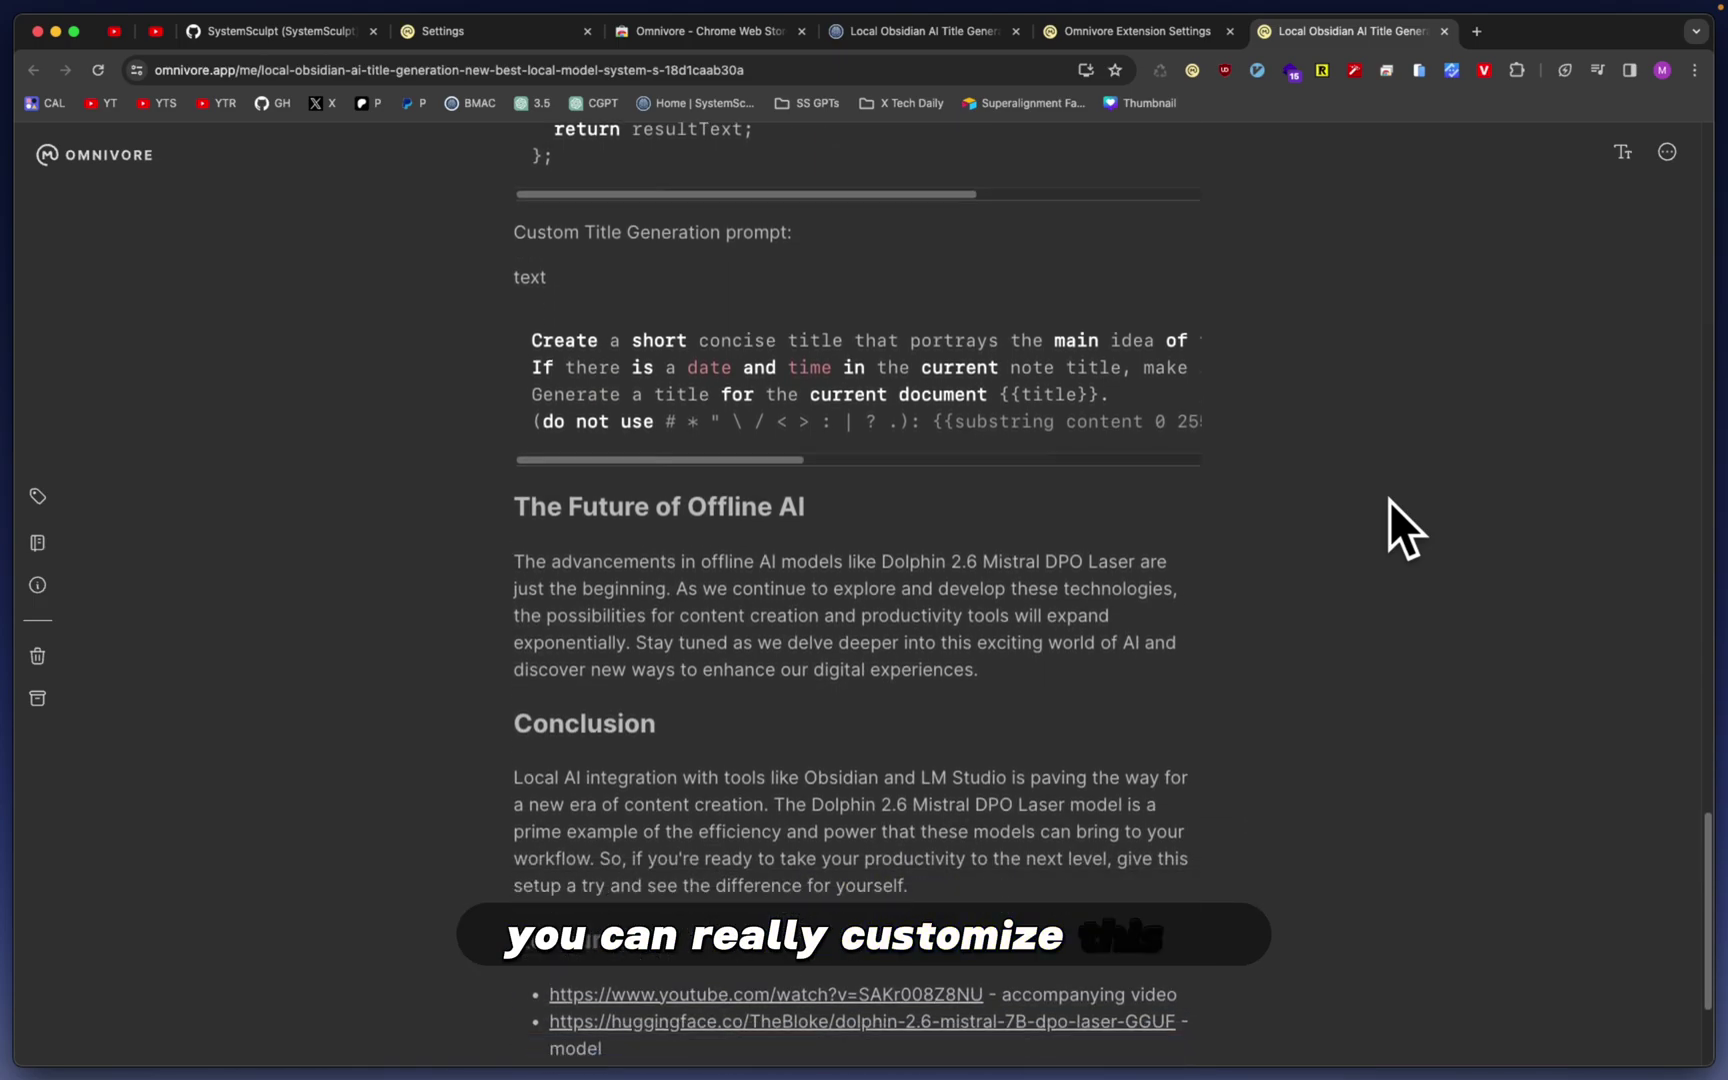
scroll(1389, 500, down, 2)
scroll(1389, 500, down, 1)
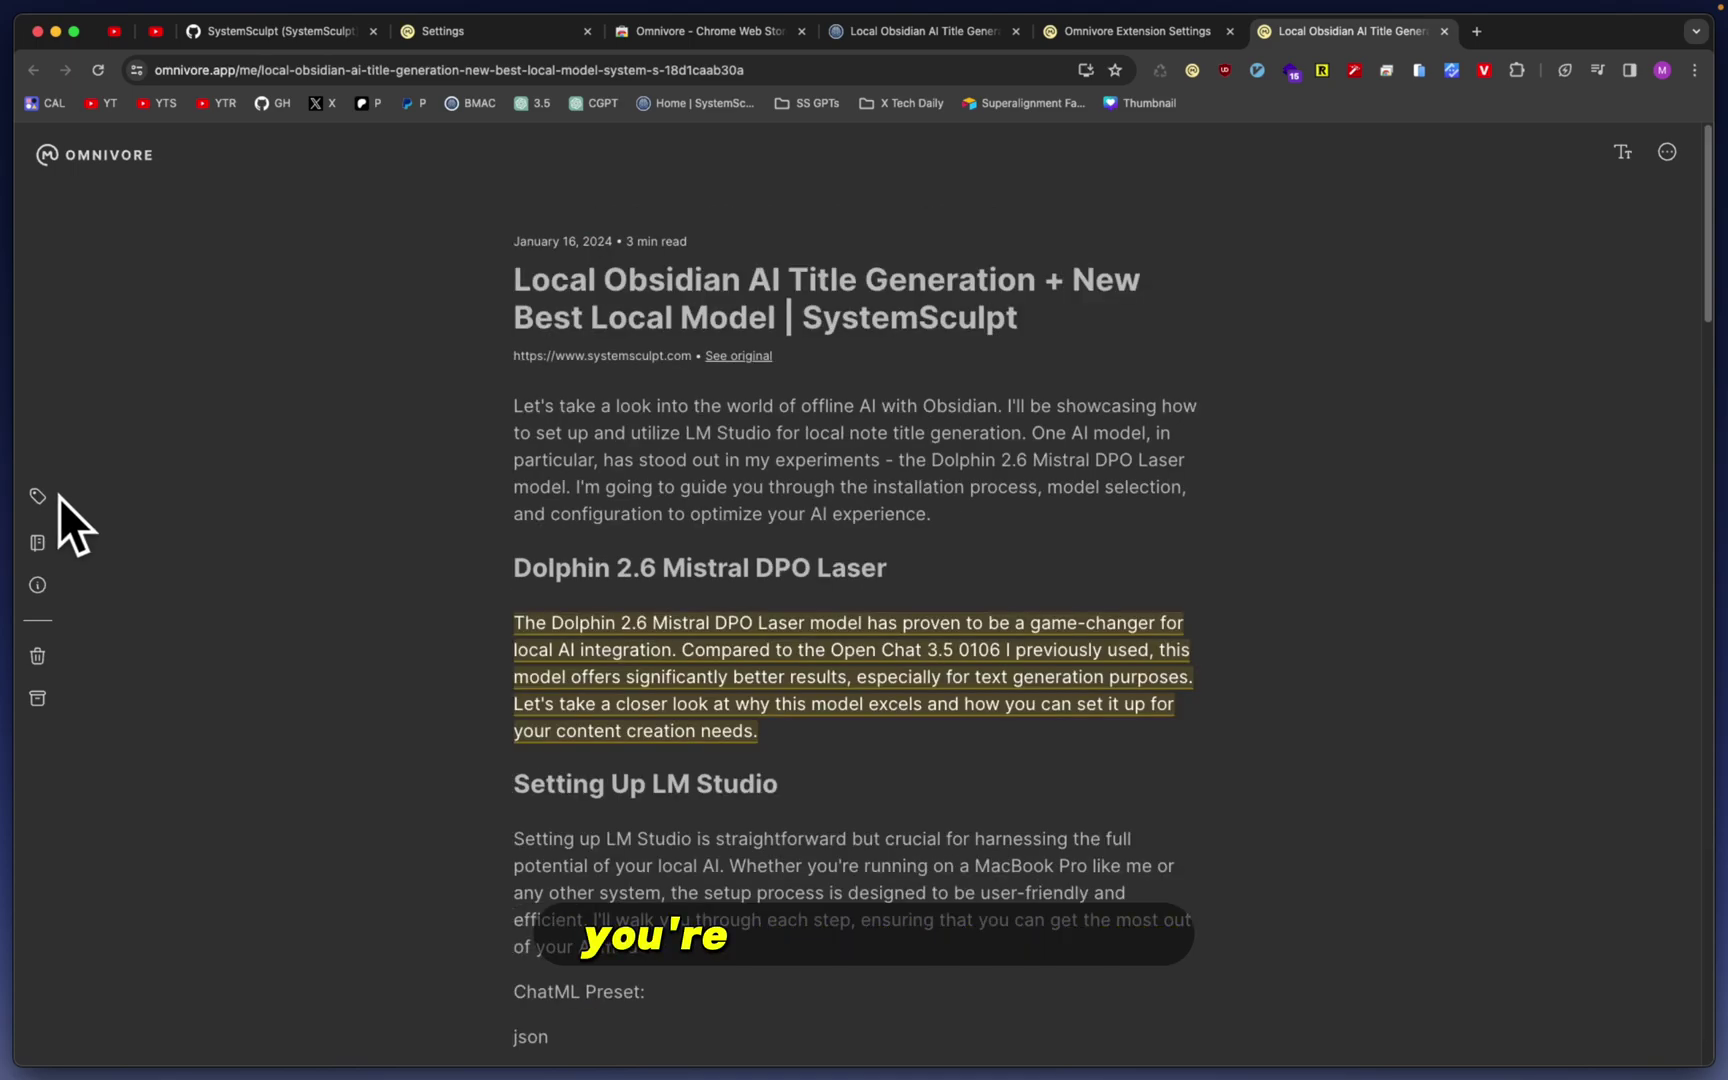
Inspect the article's labels, notebook and title details unchanged, then select header text for highlight colours
click(37, 495)
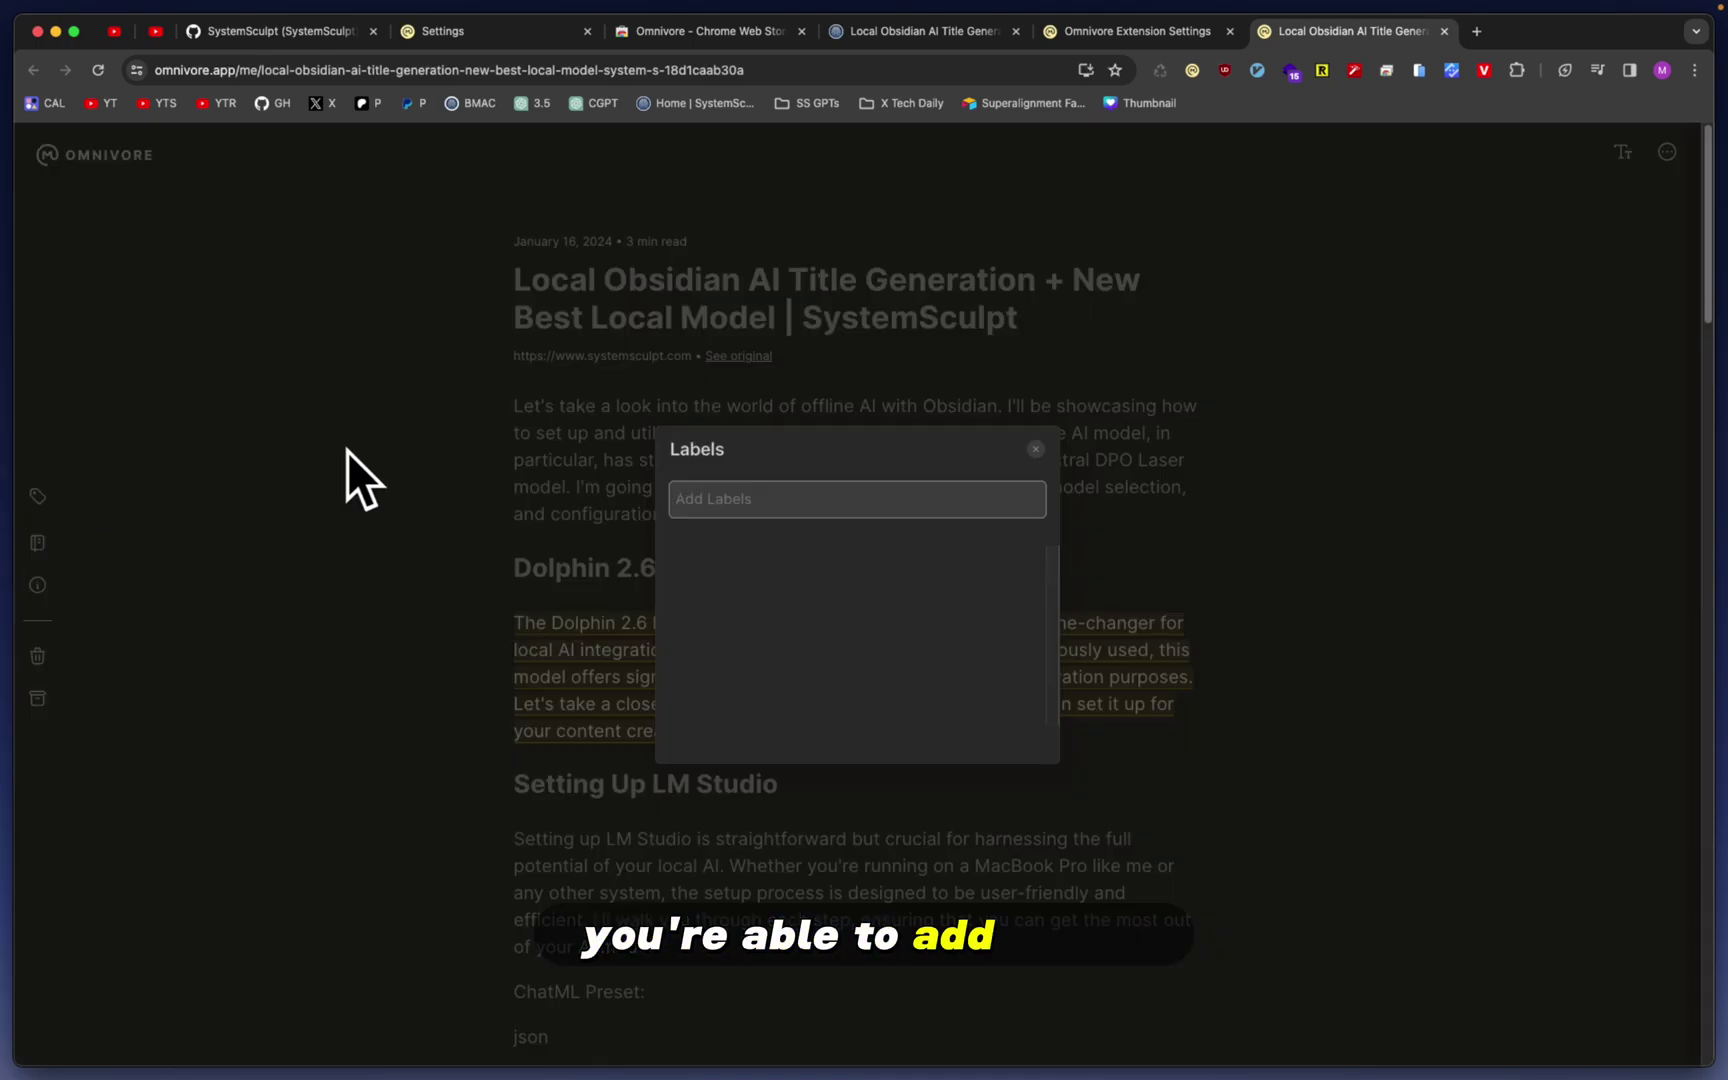
click(1035, 449)
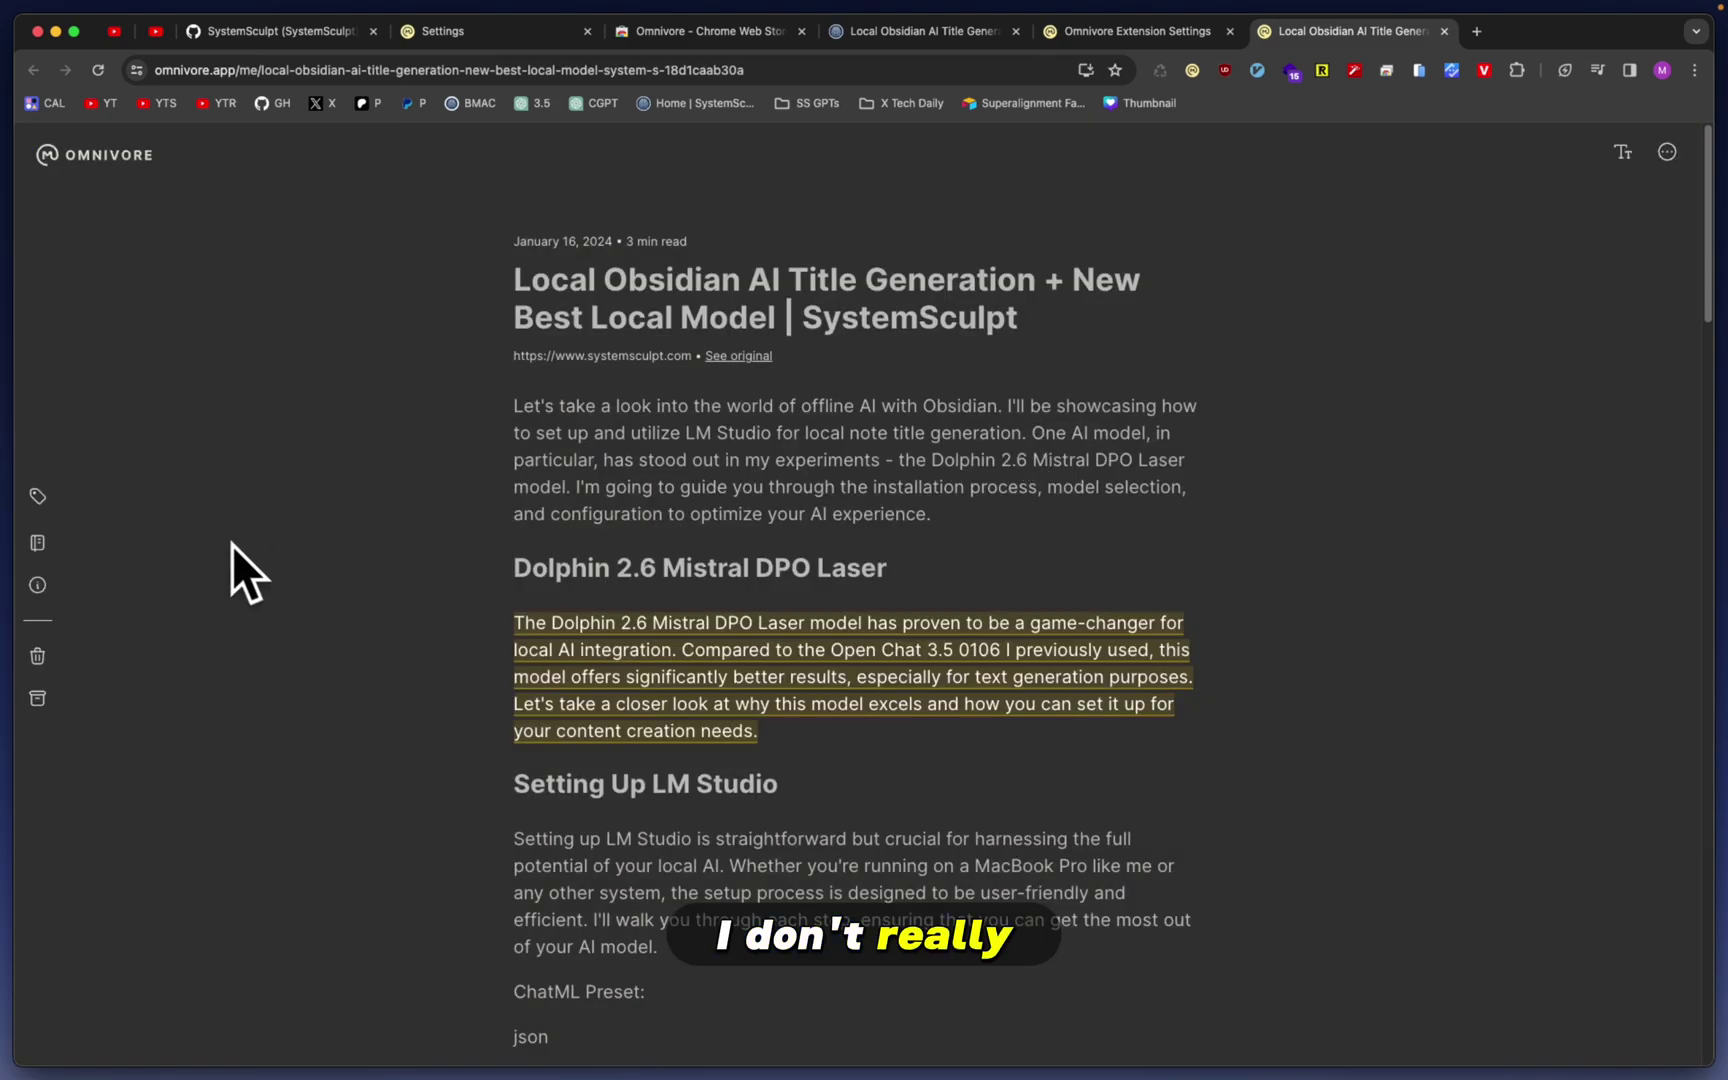
click(38, 545)
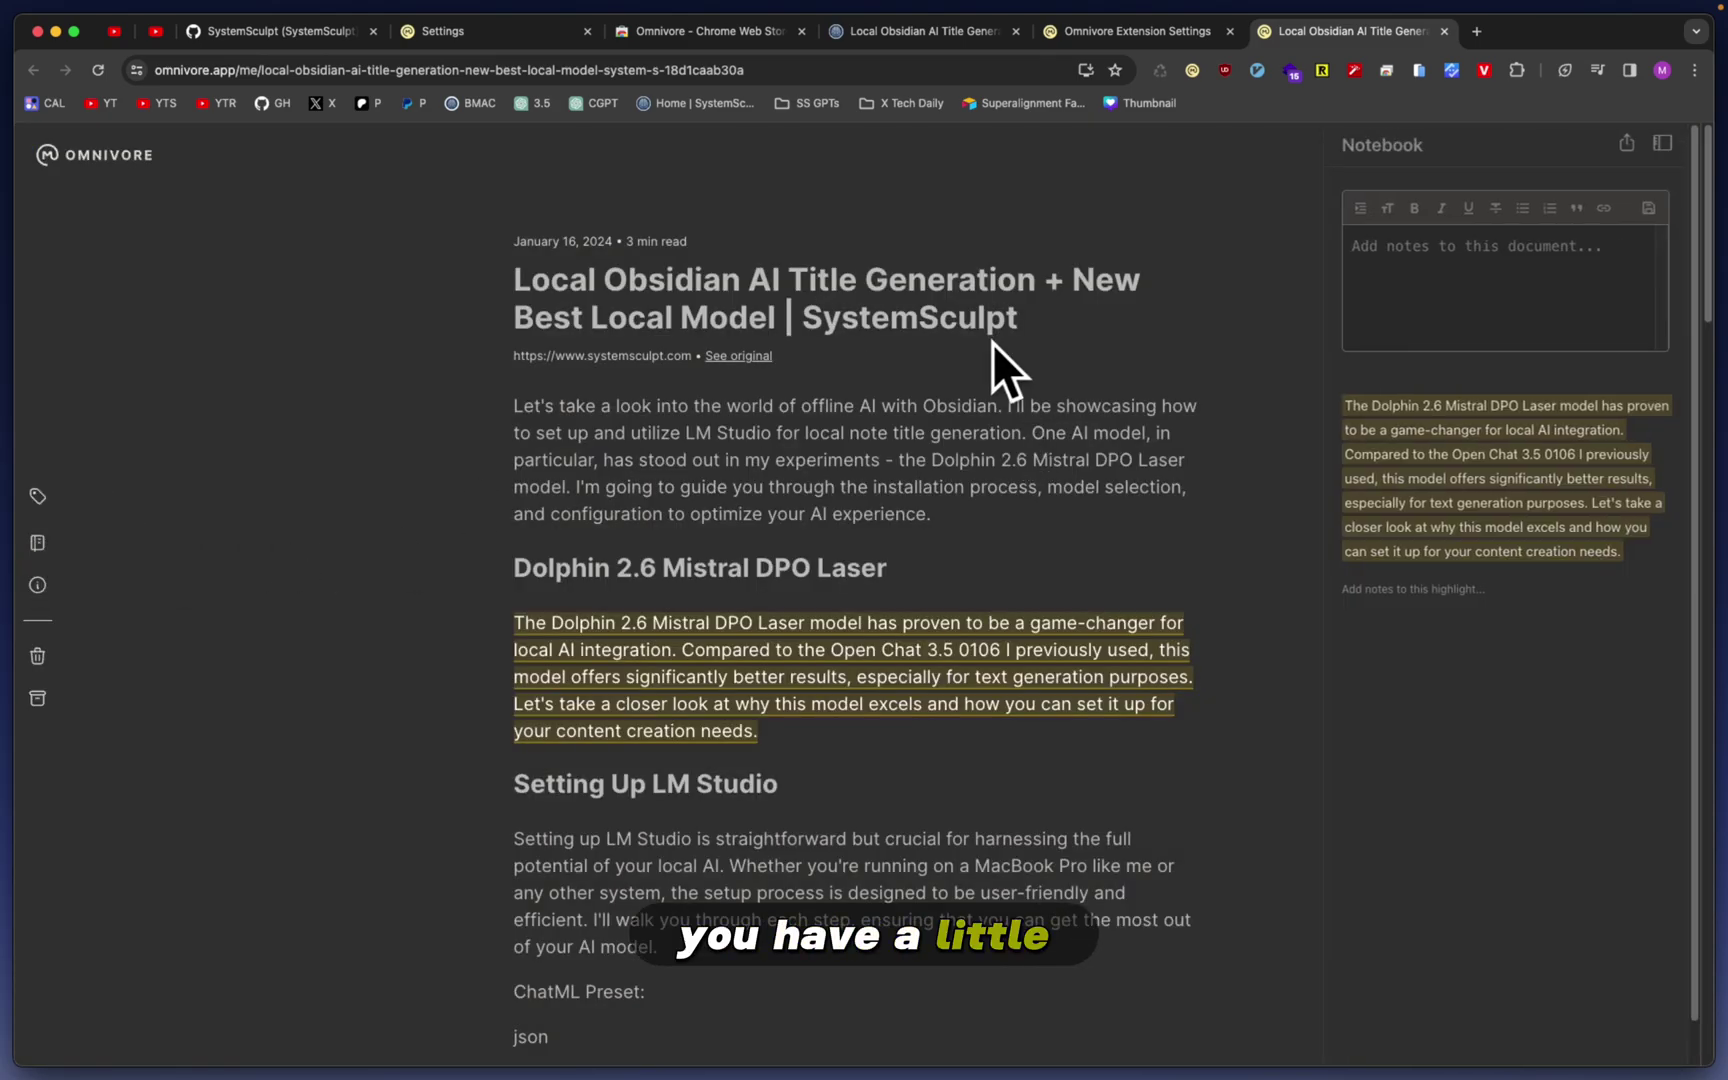
click(1662, 143)
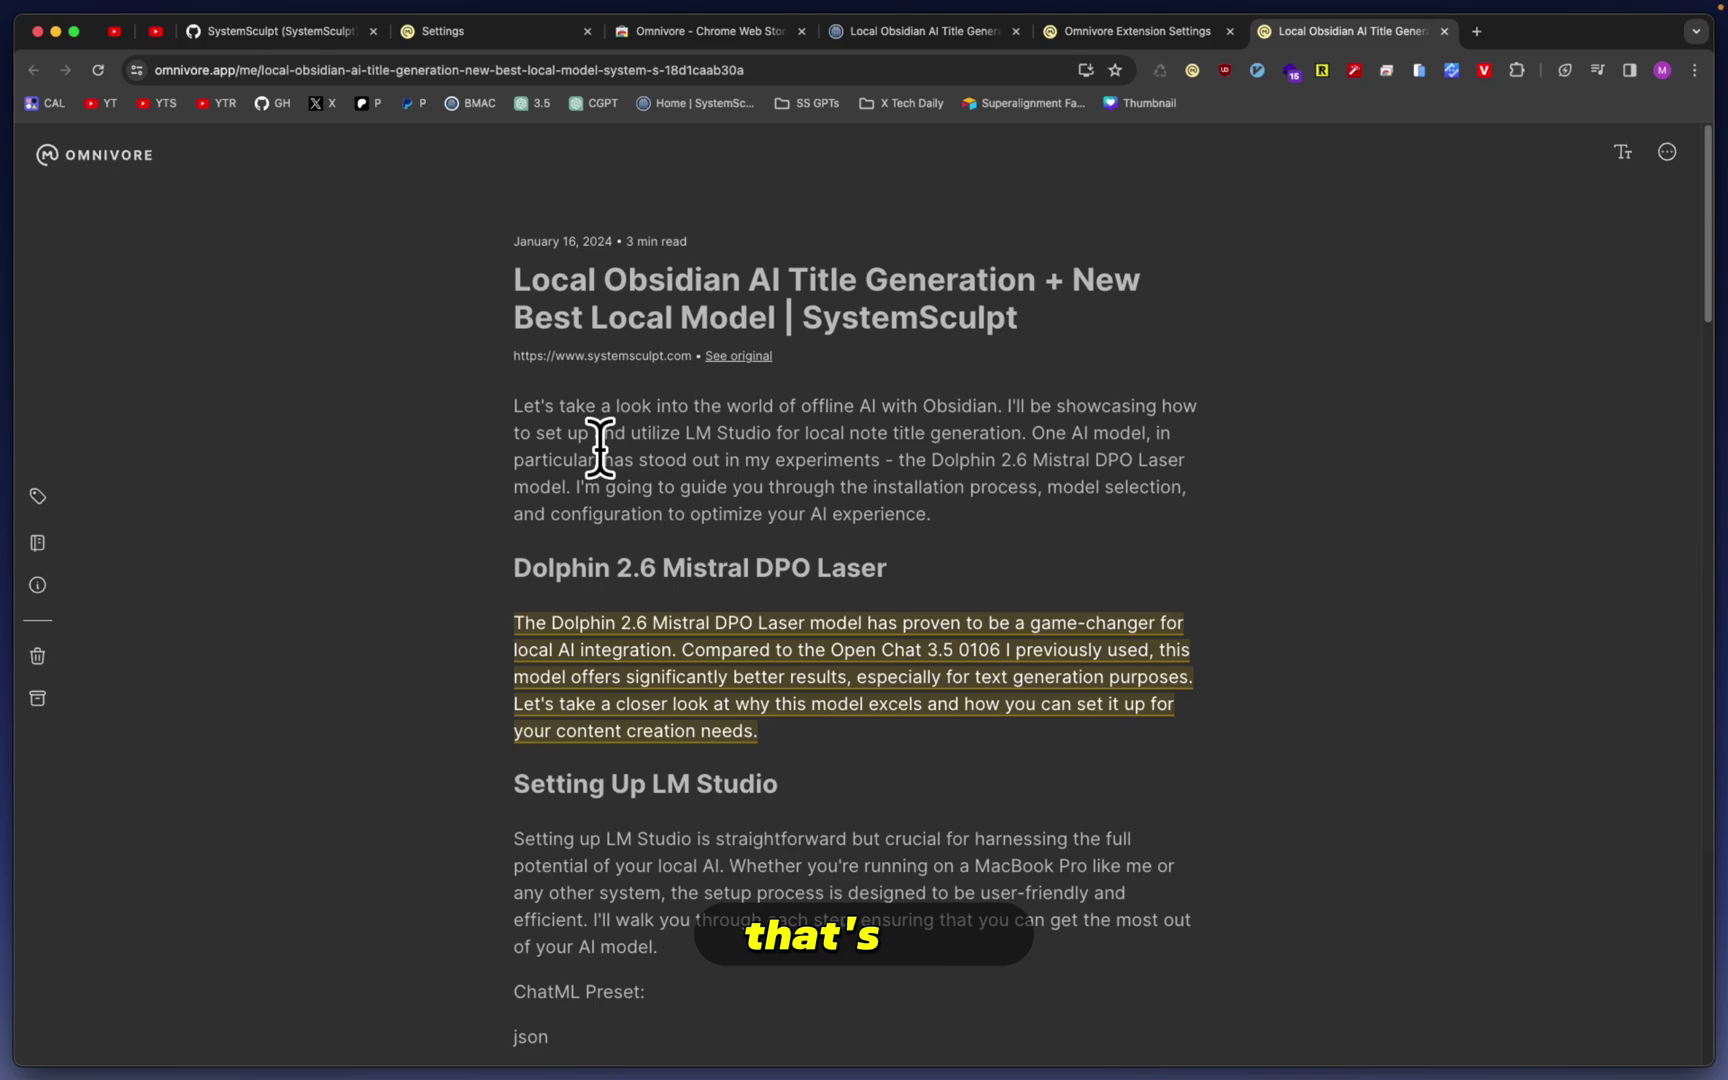
click(38, 586)
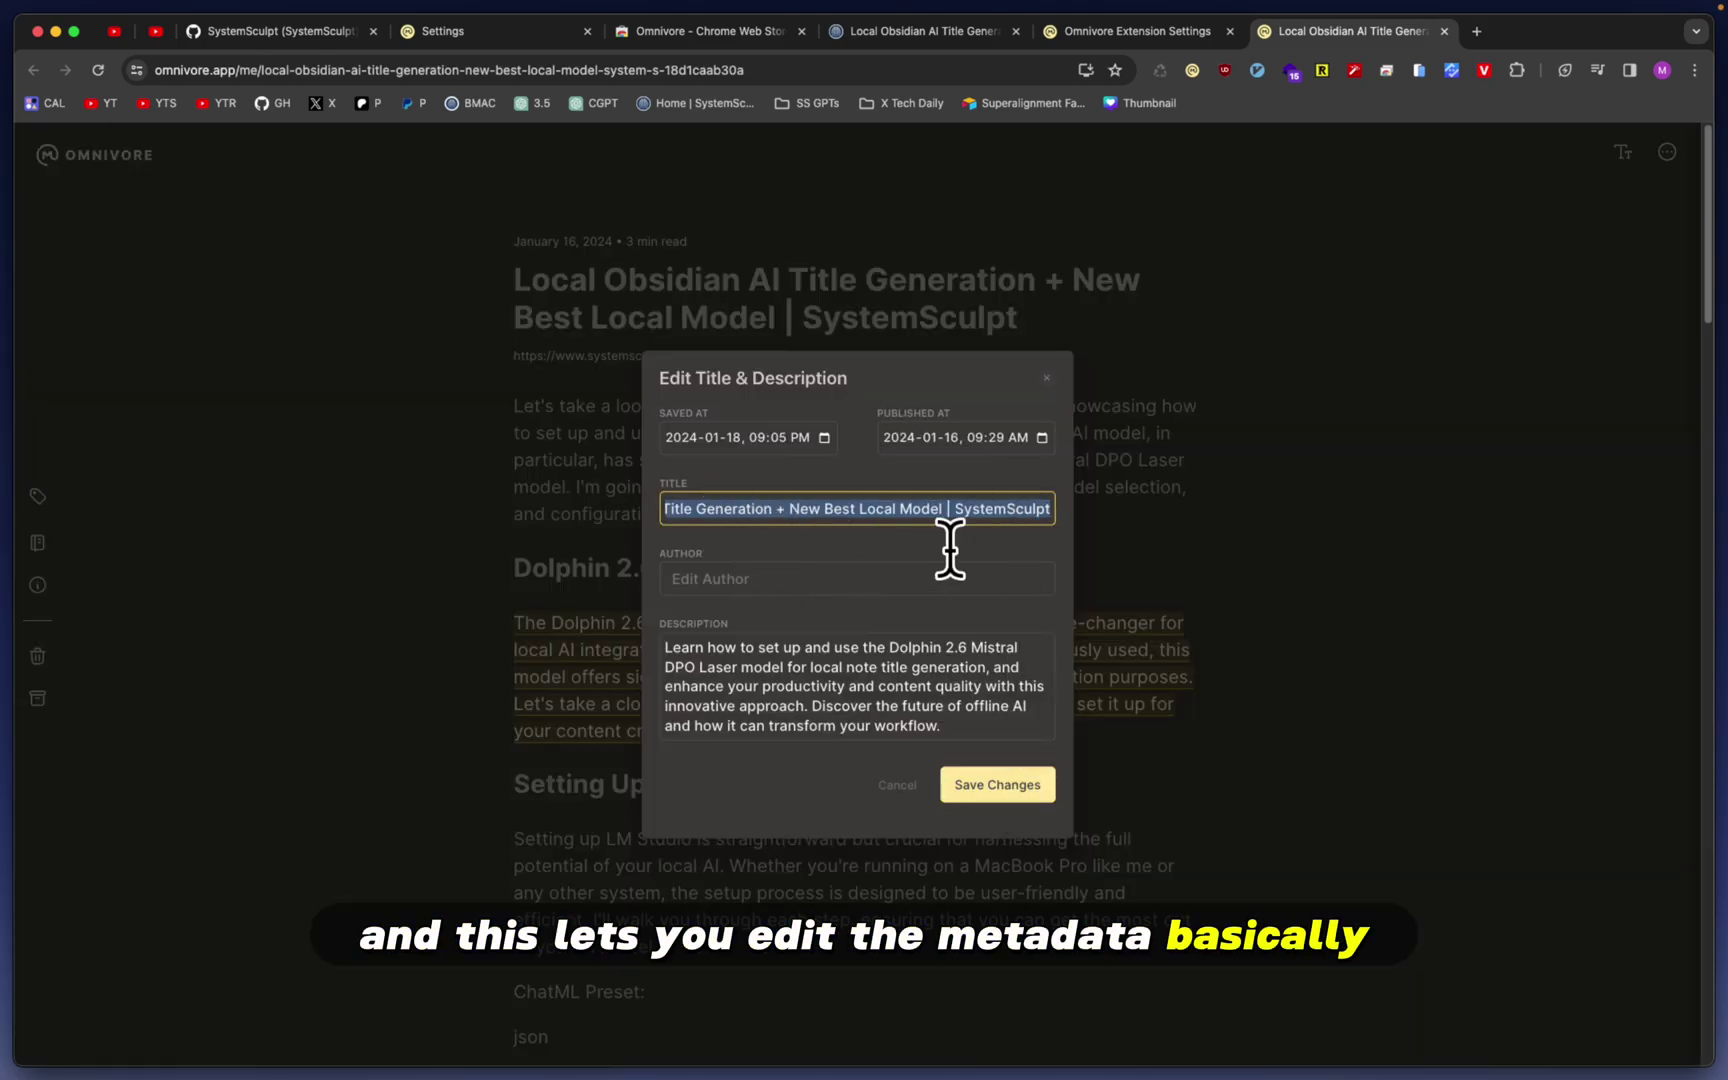
click(1047, 377)
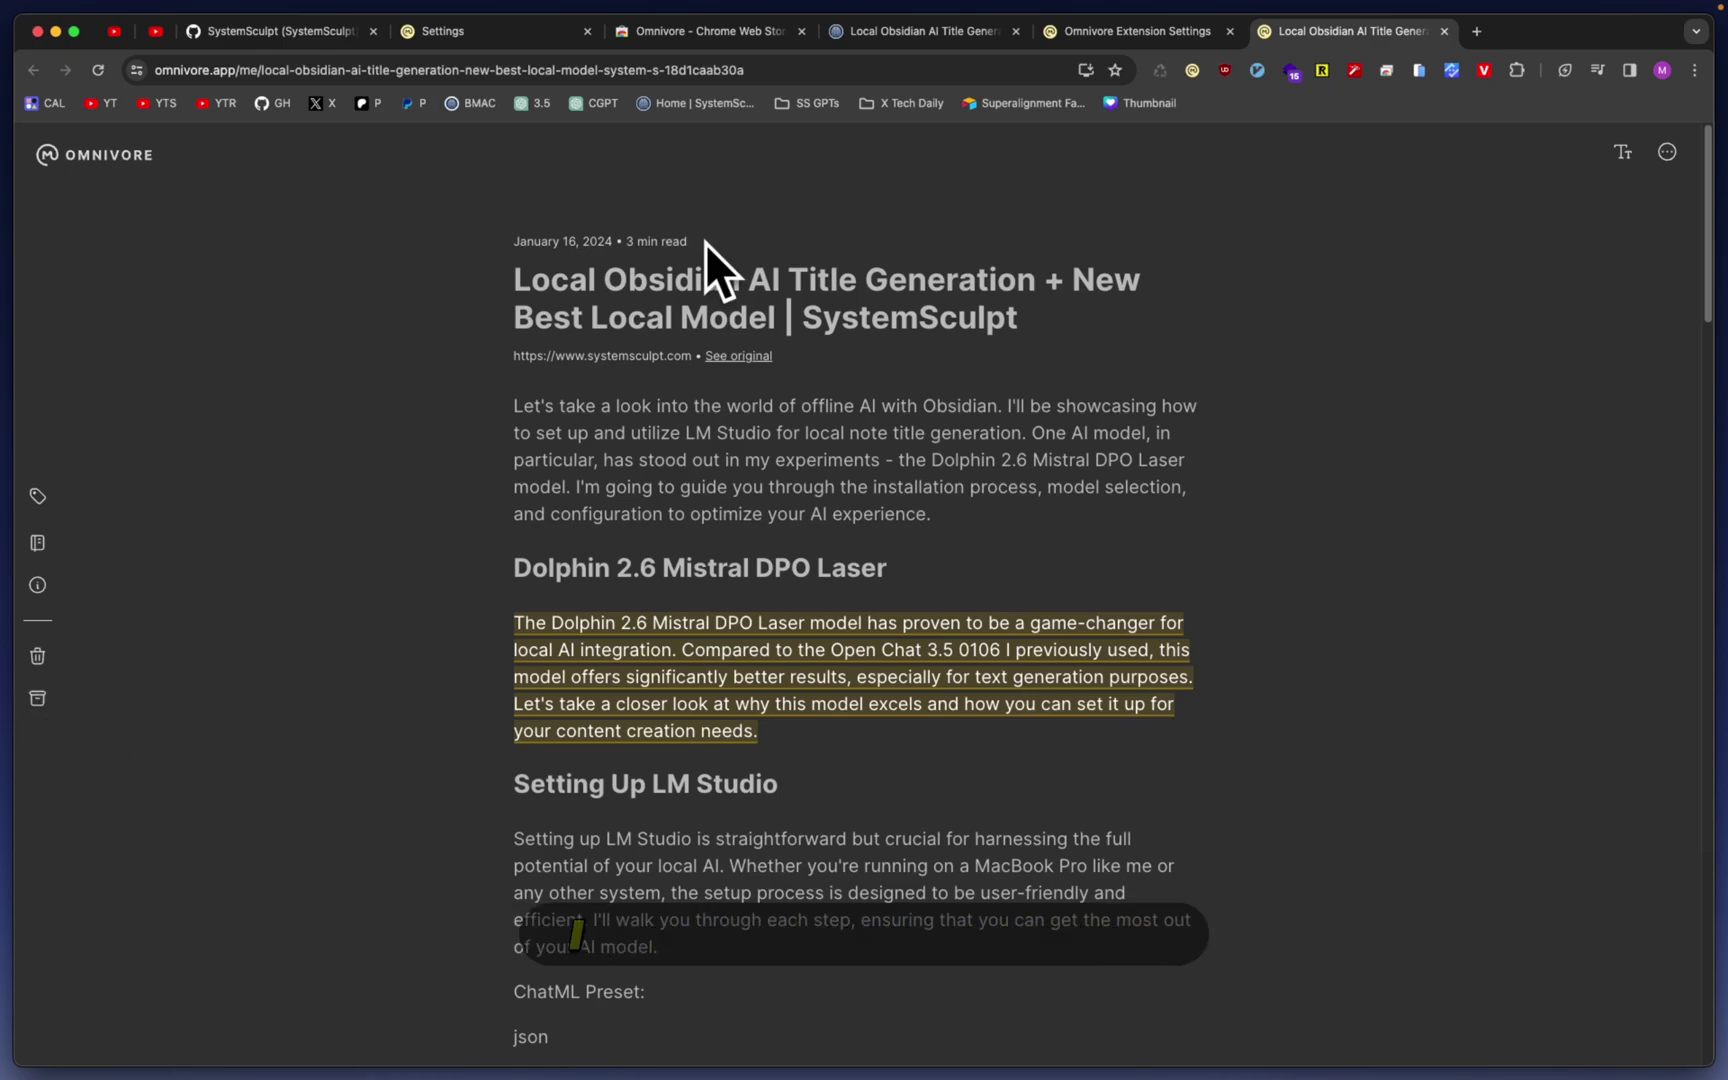
drag(705, 243, 627, 246)
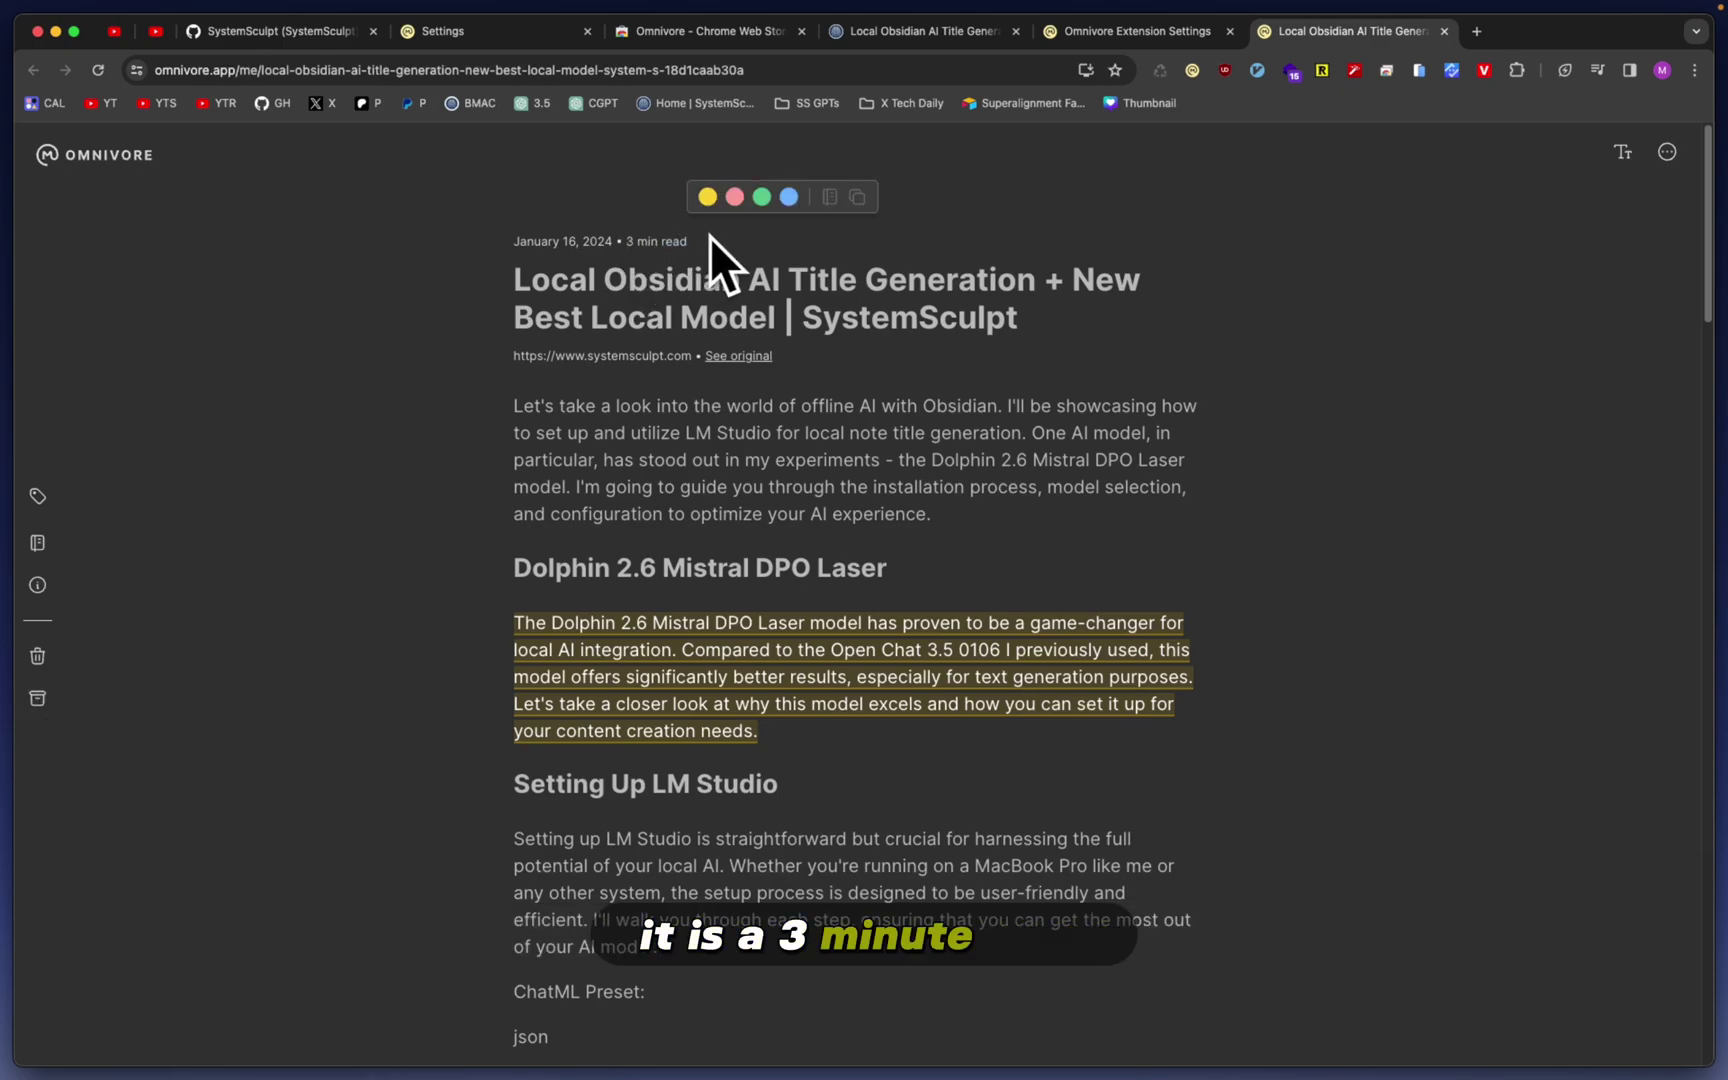
click(653, 248)
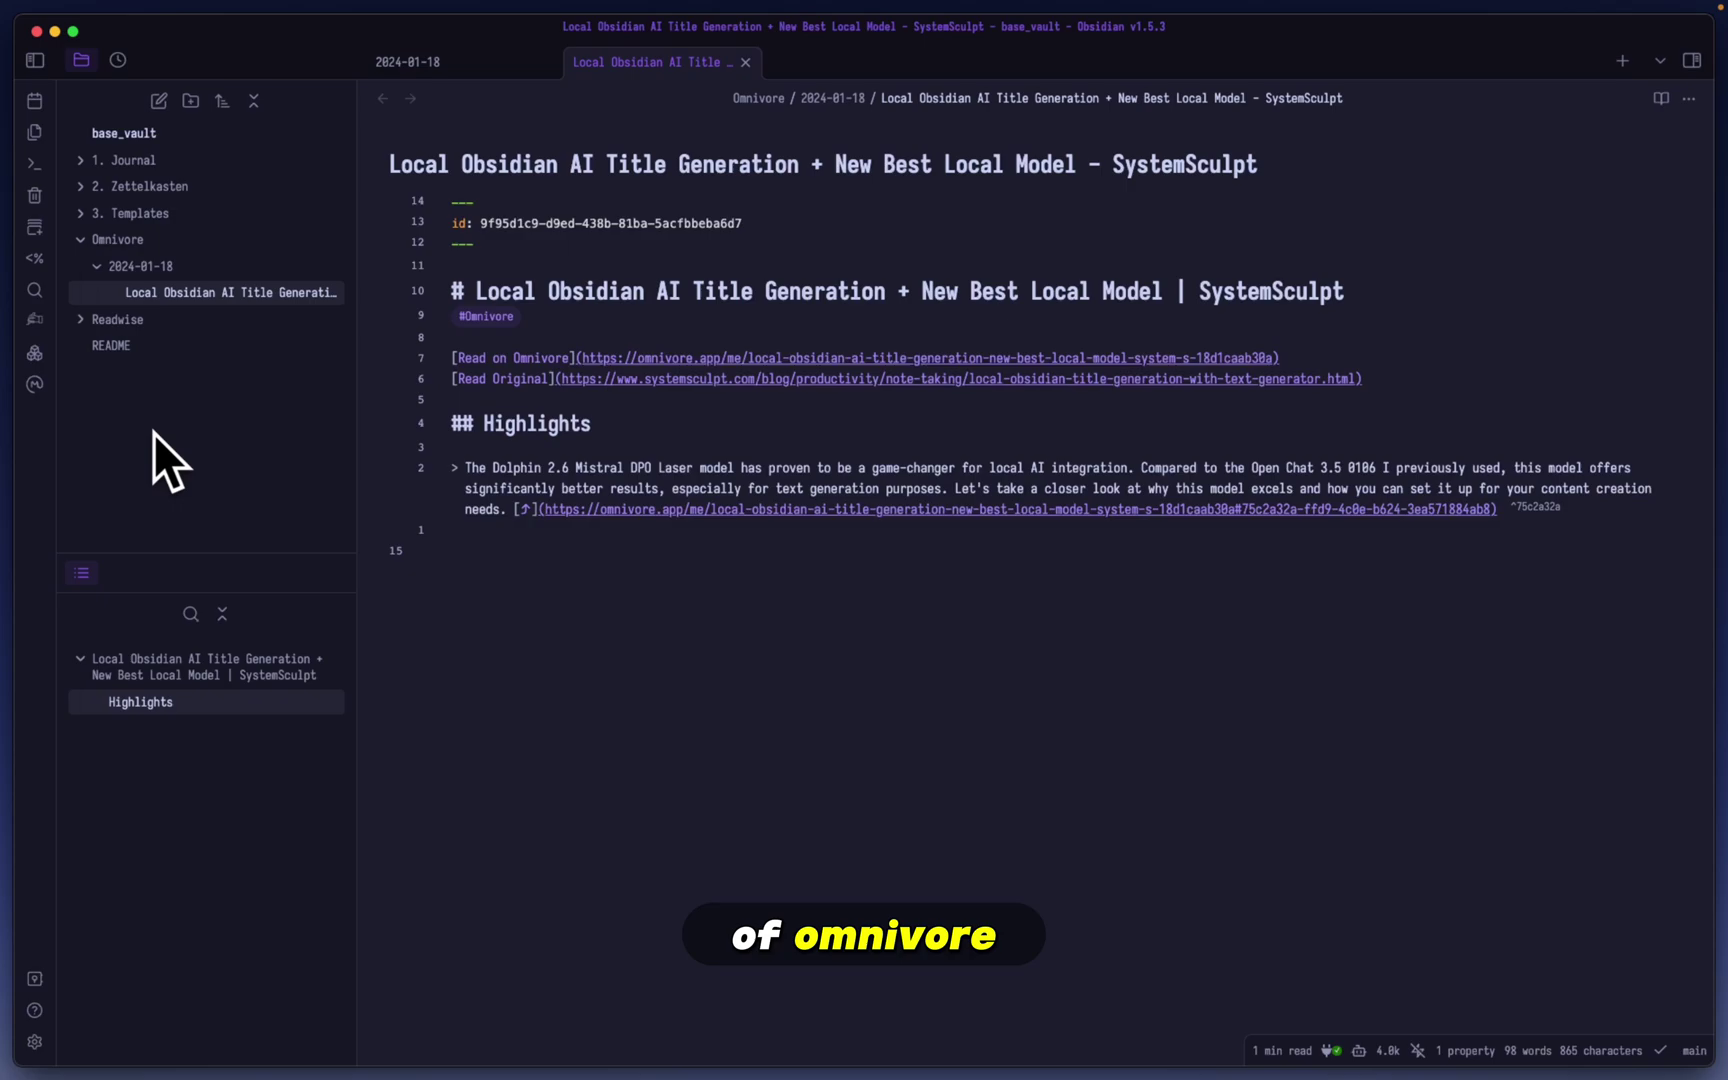
Sync the latest Omnivore articles into the note, switch it to Live Preview, and open the plugin settings
click(35, 386)
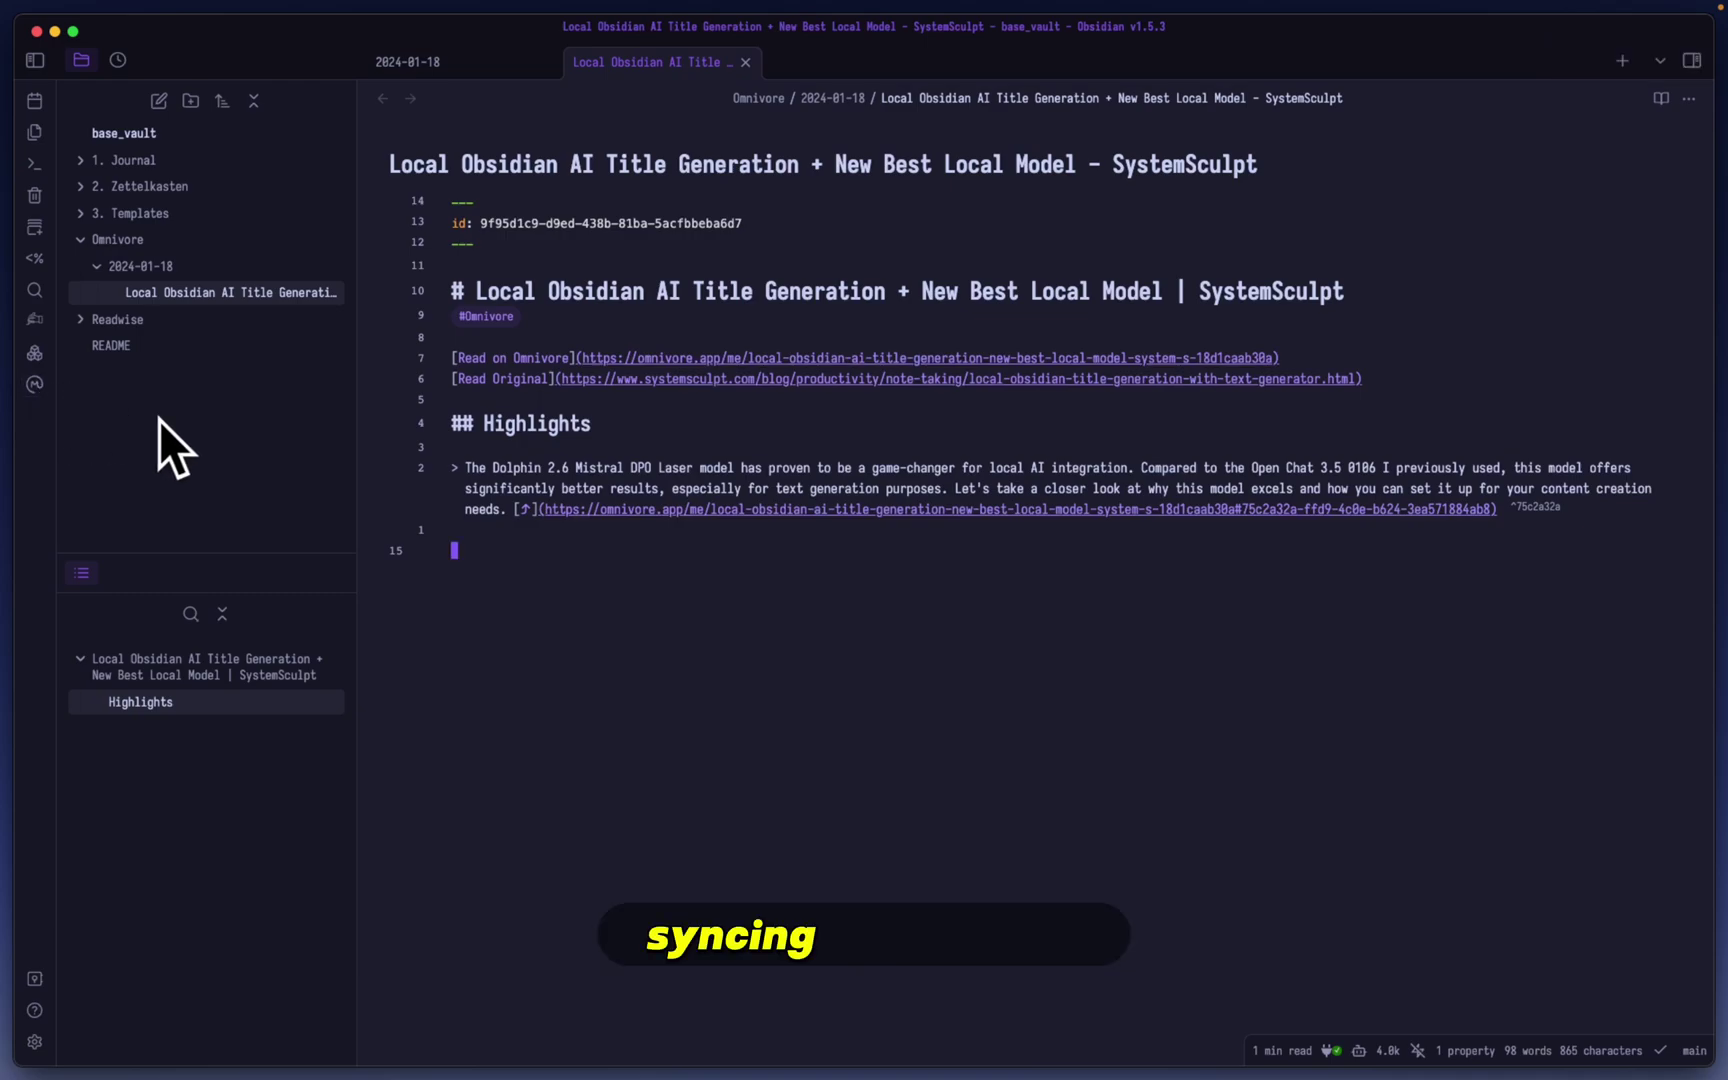
drag(678, 660, 405, 147)
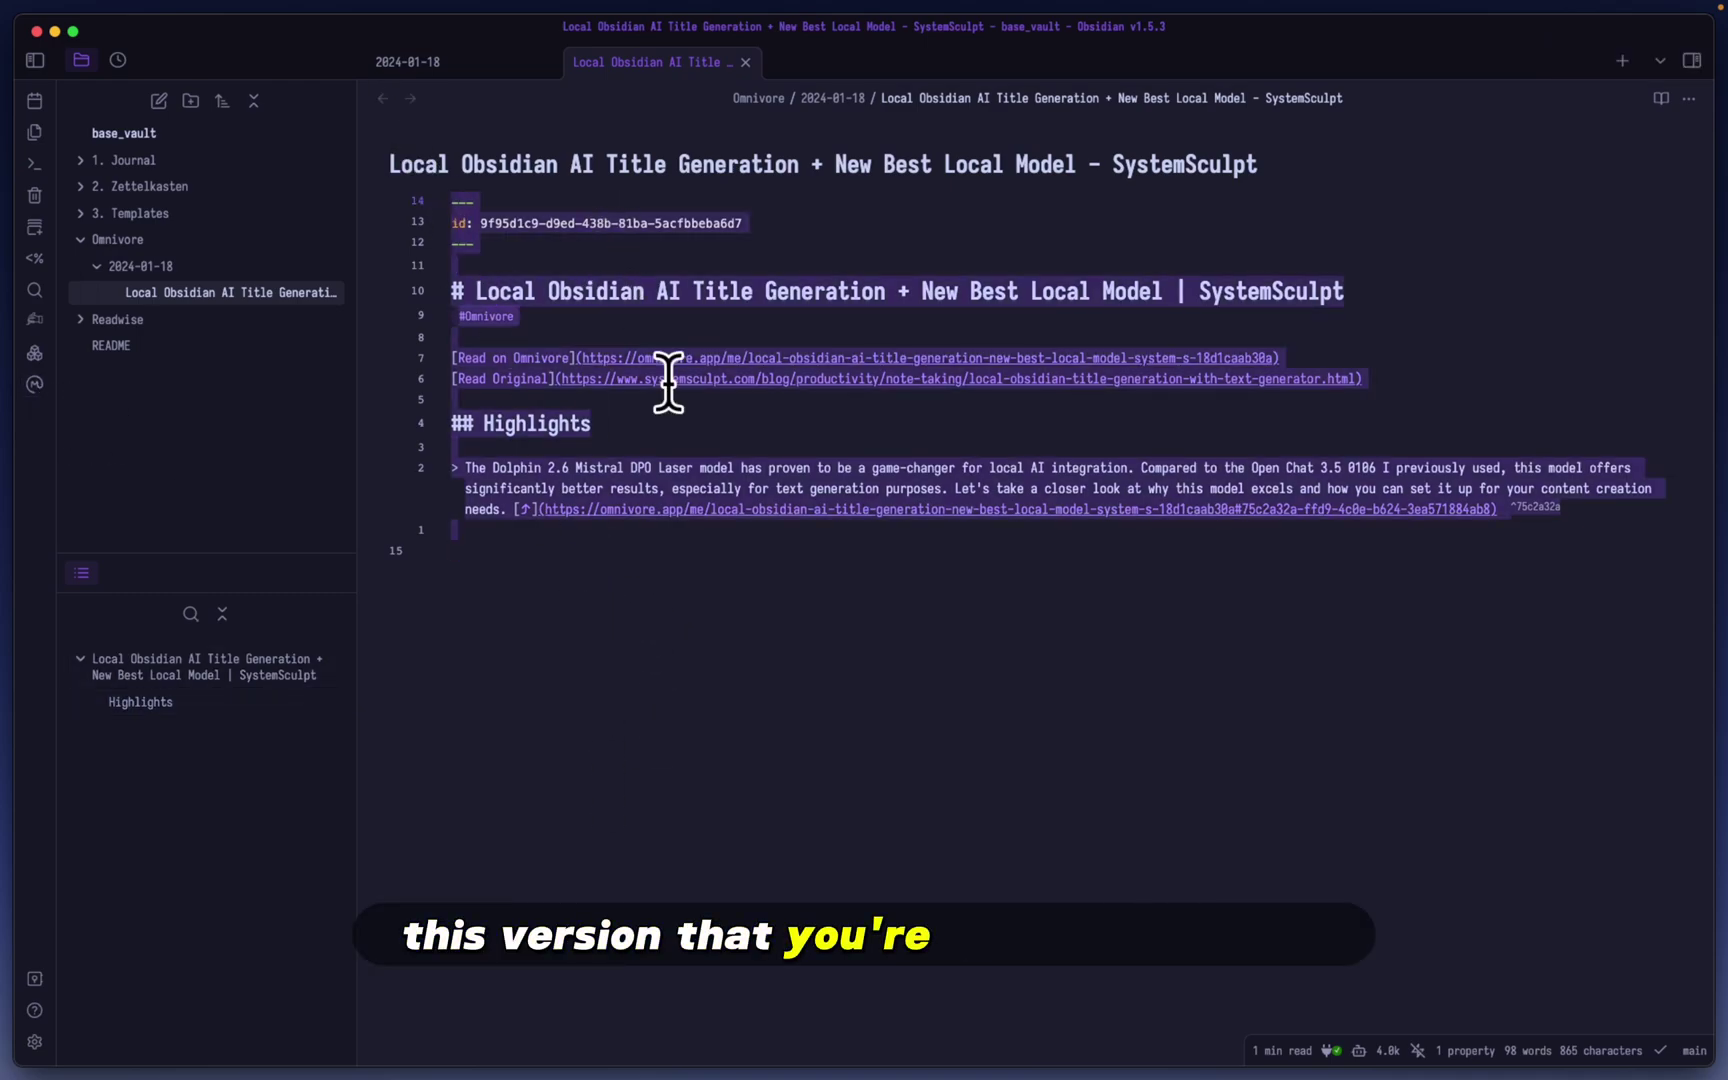
click(738, 660)
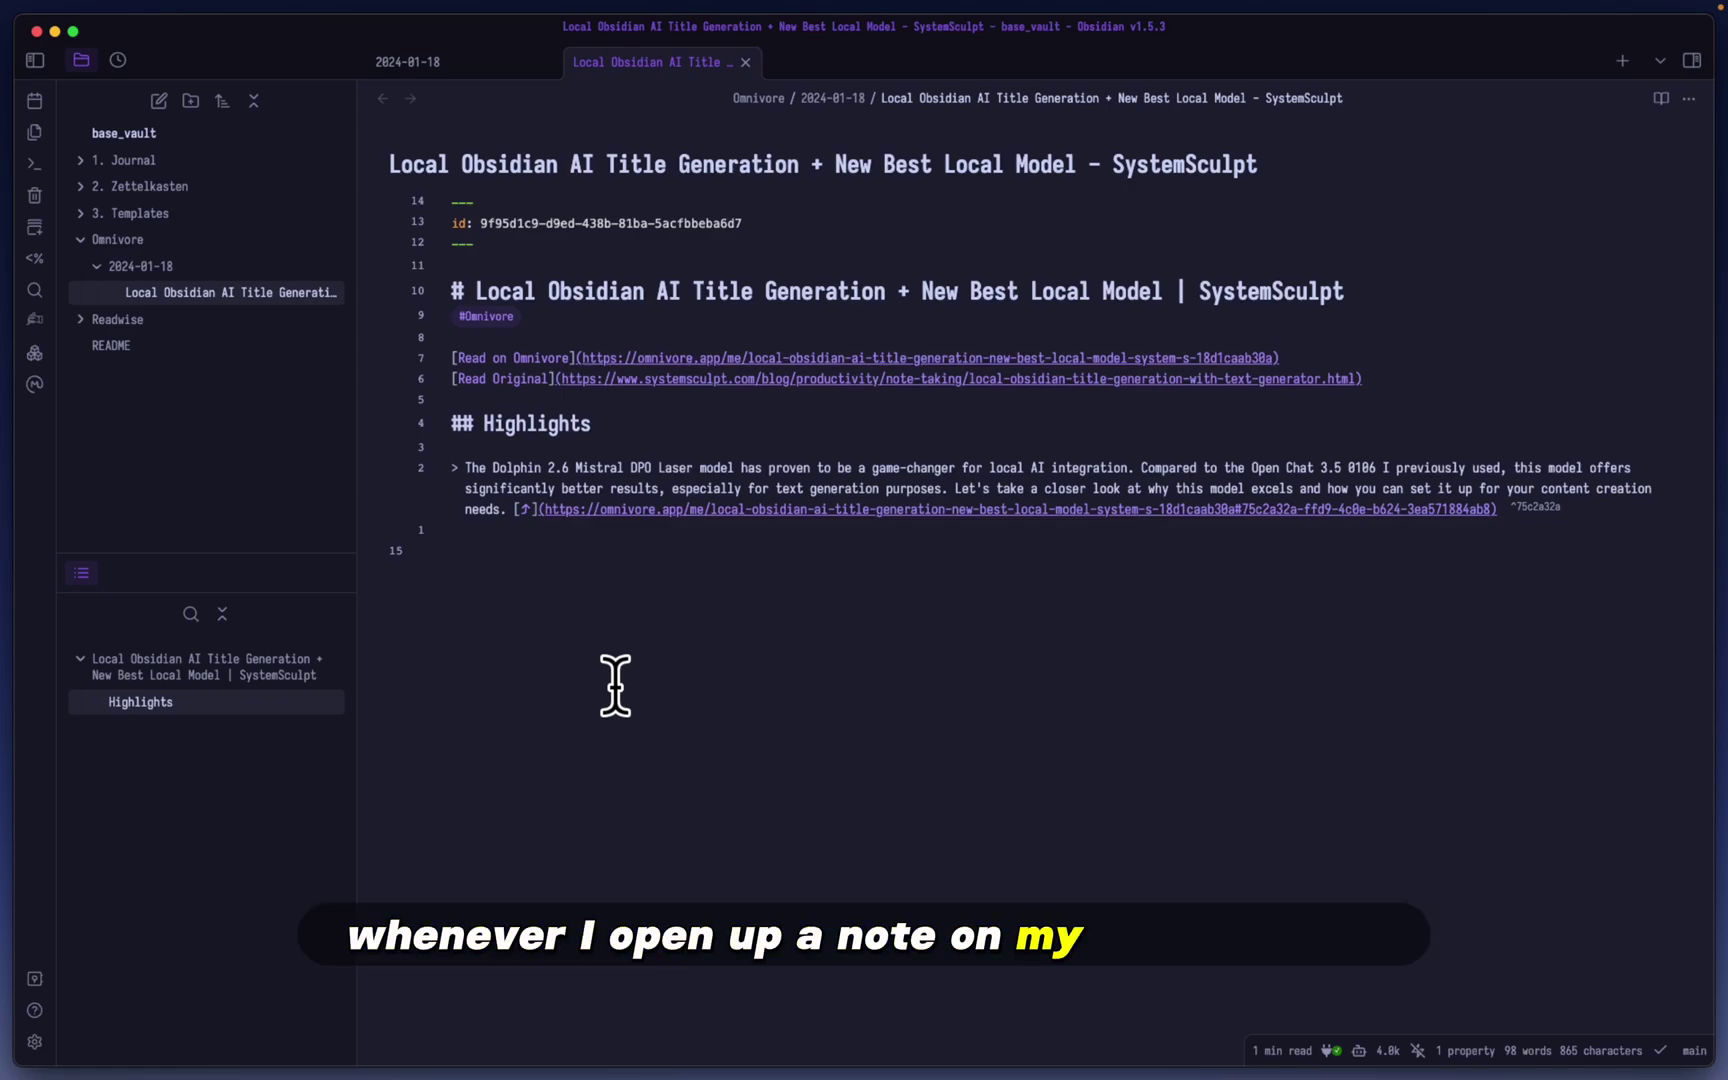
key(super+e)
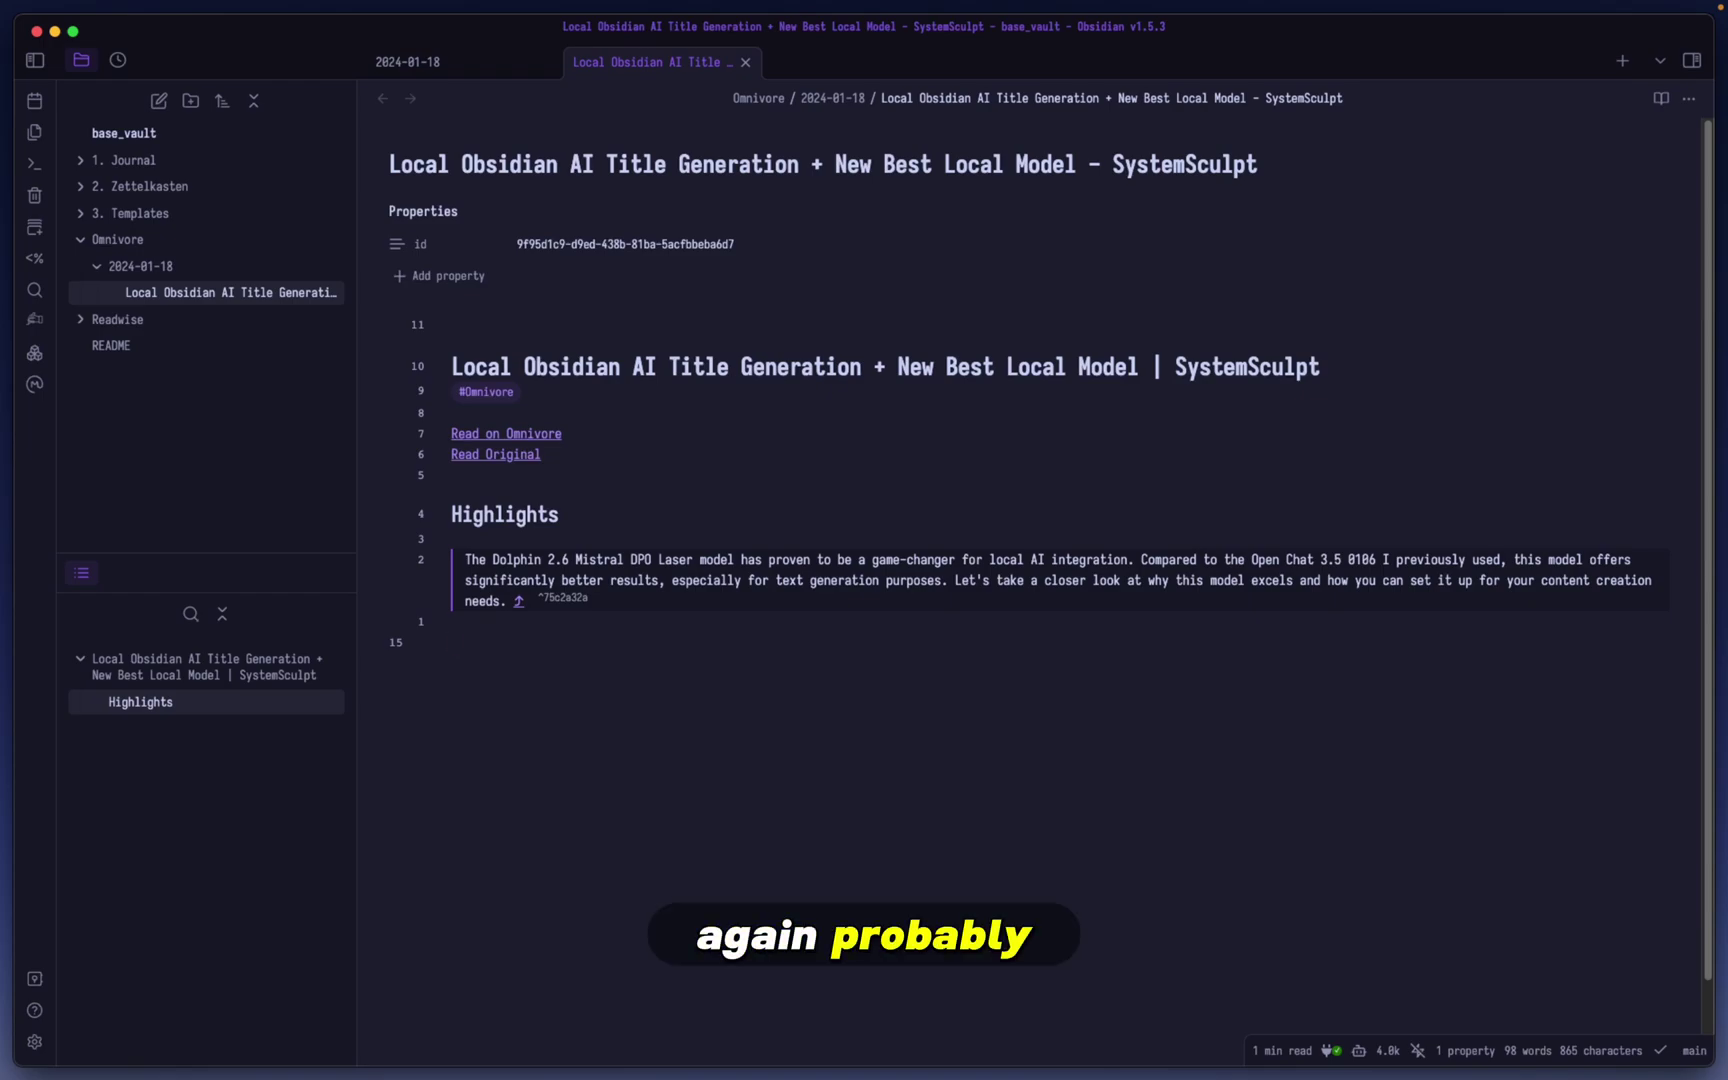
key(super+comma)
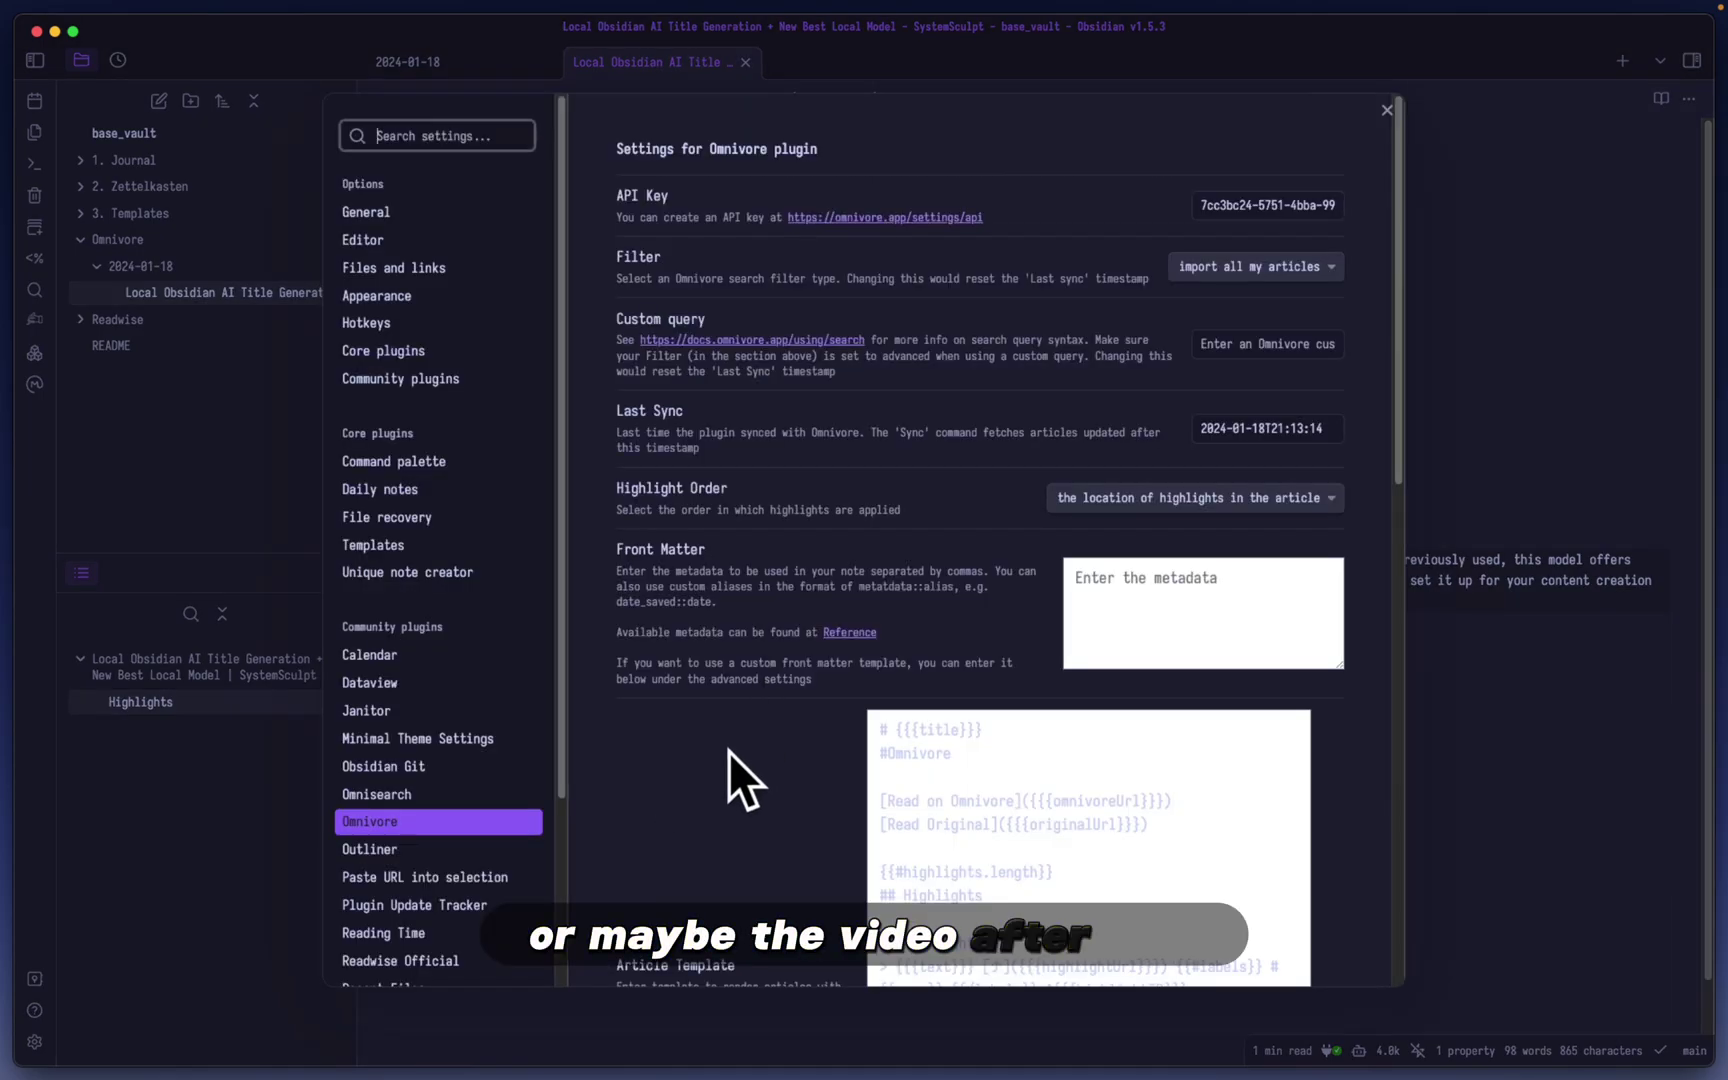
Review the default Article Template: title heading, #Omnivore tag, Omnivore/Original links and highlights block
scroll(728, 751, down, 5)
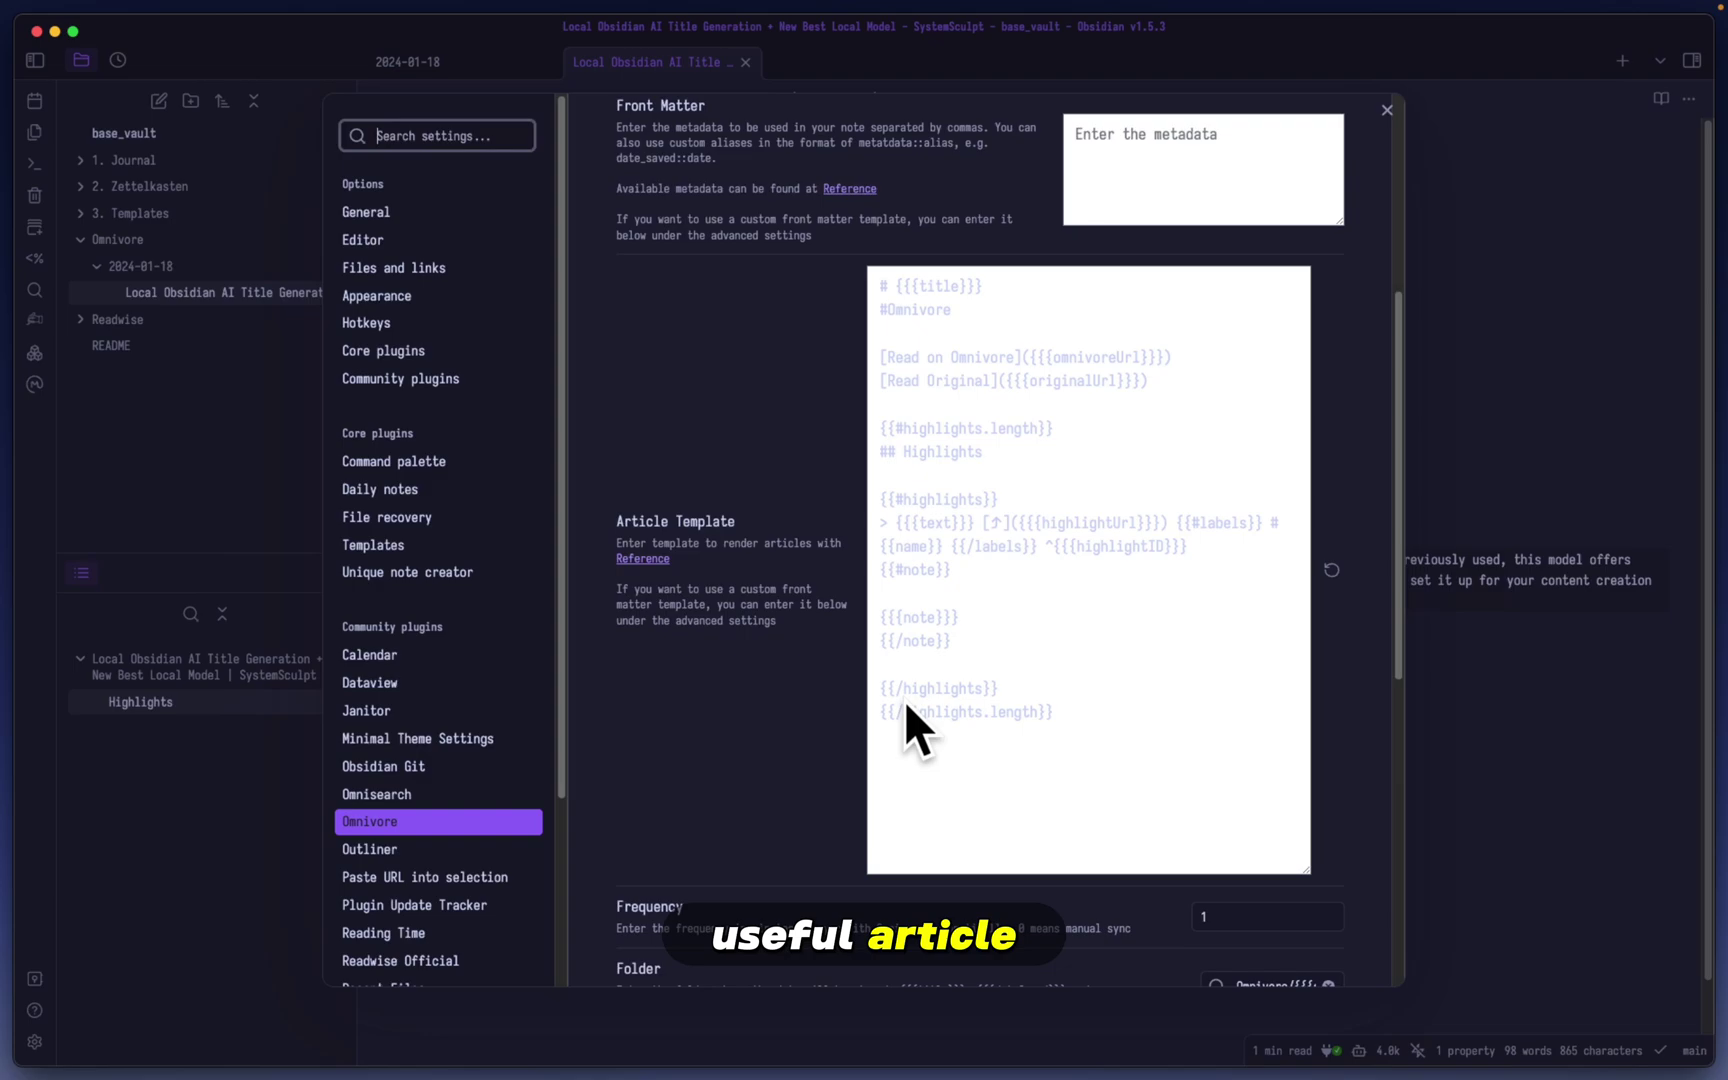
drag(1115, 764, 856, 275)
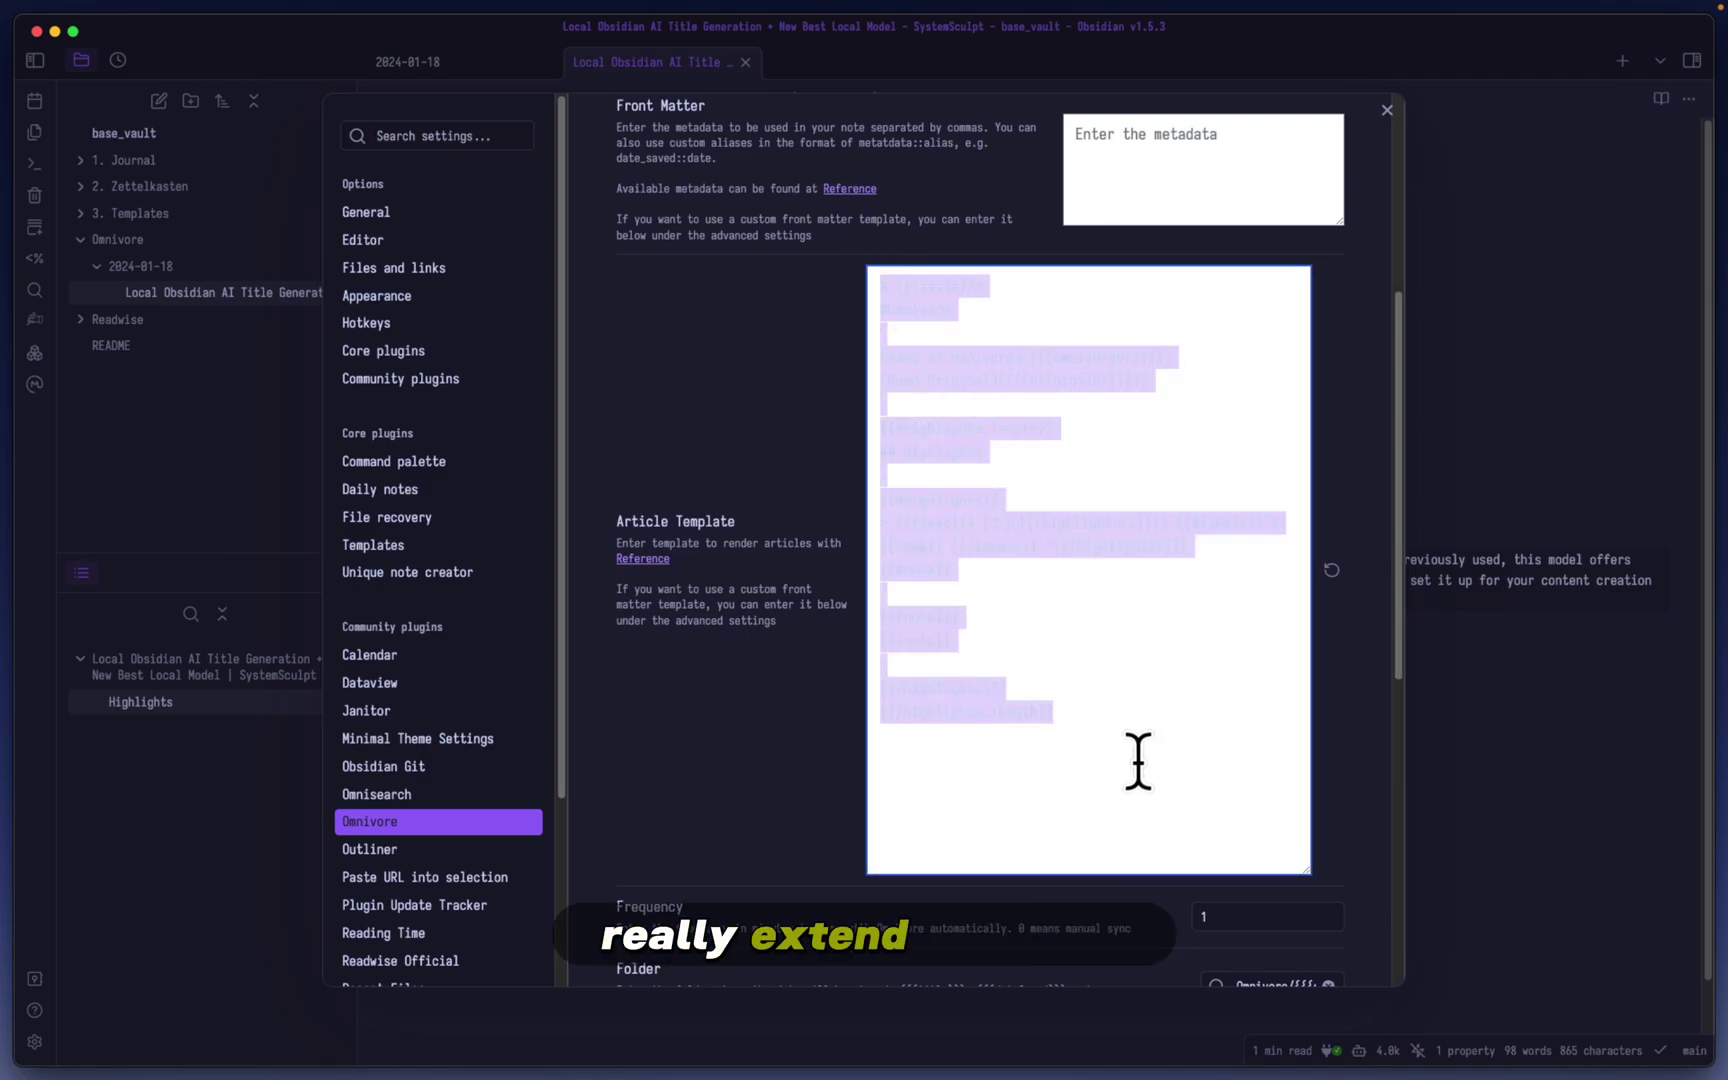
click(1143, 745)
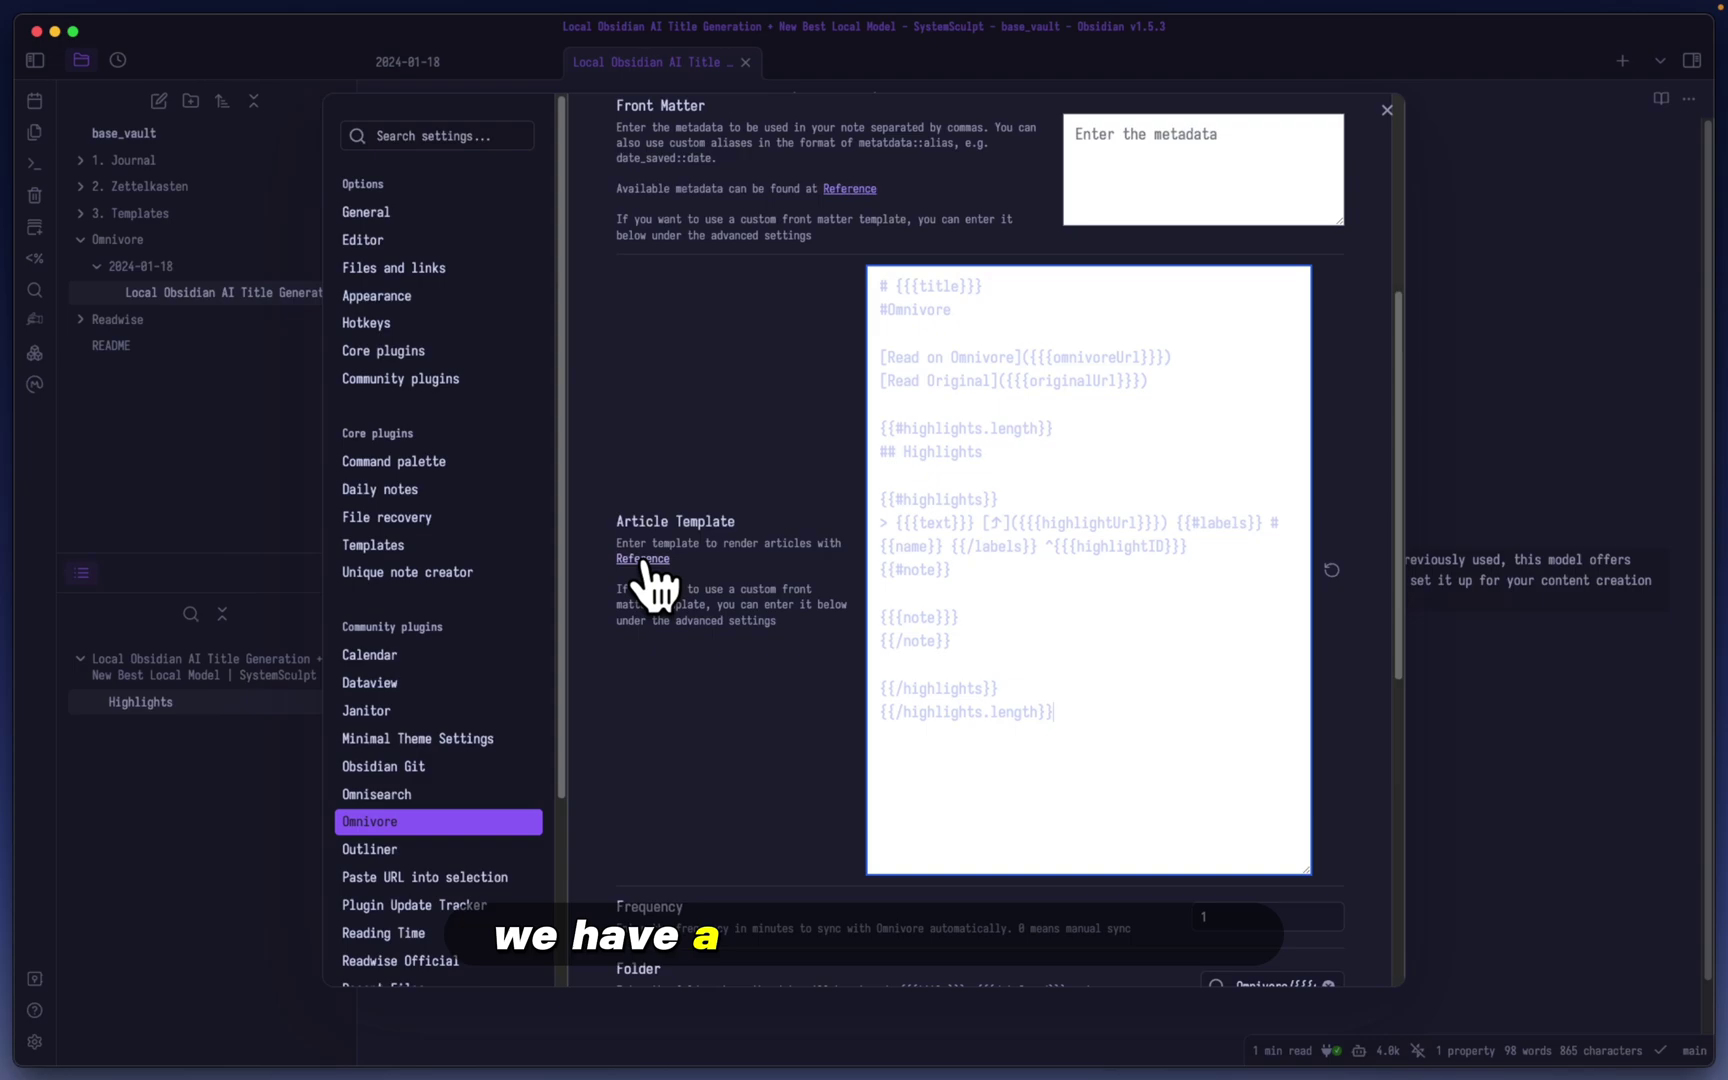